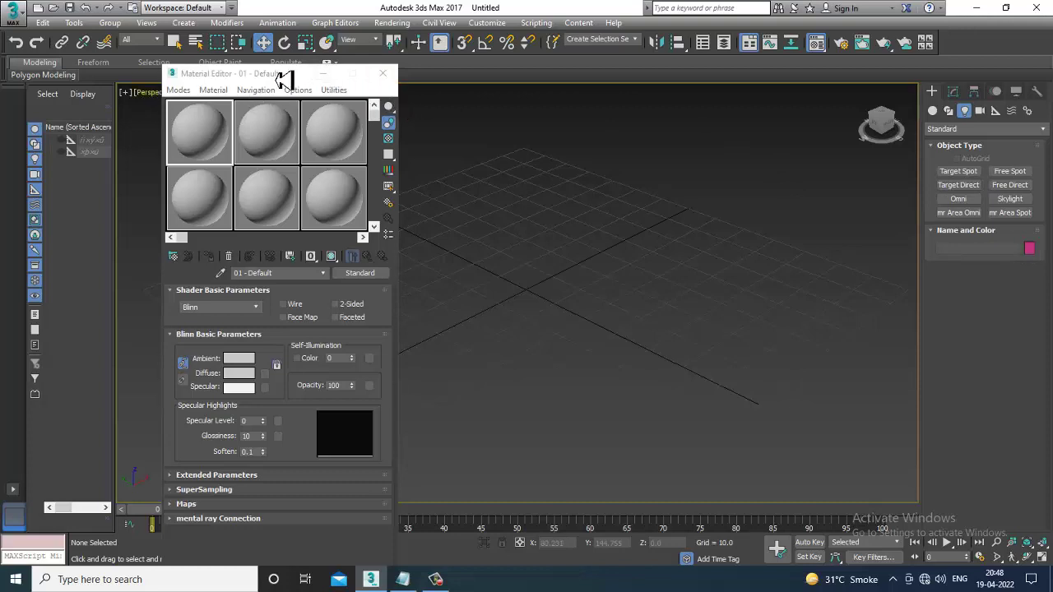
# Step: In Notepad, write the heading 3 Point Lighting with Key Light, Fill Light and Rim Light listed below it
pyautogui.moveTo(283, 78); pyautogui.dragTo(172, 69)
pyautogui.click(411, 581)
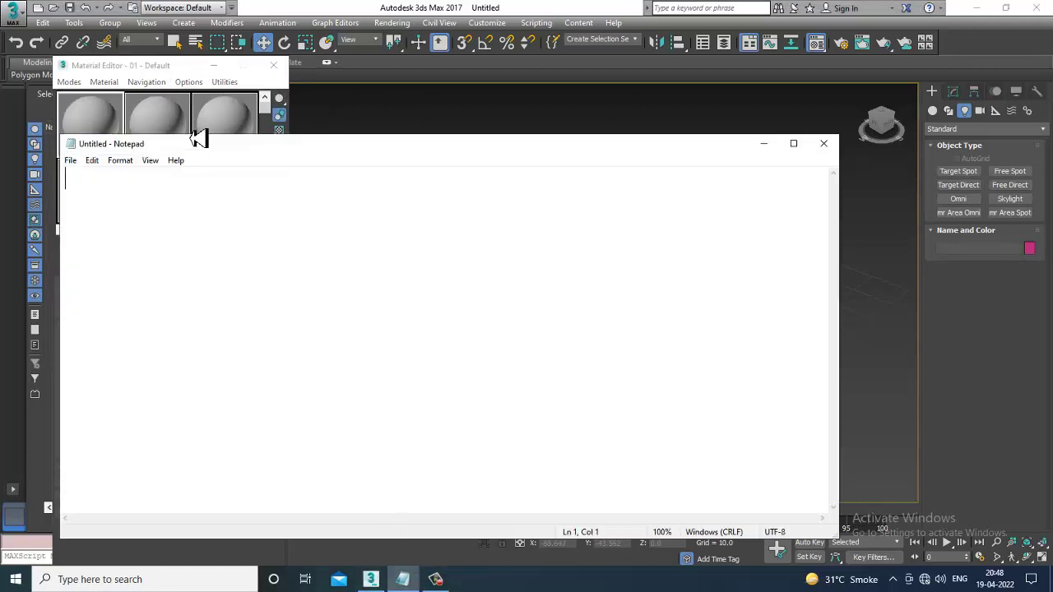
pyautogui.write('3 Point Lighting')
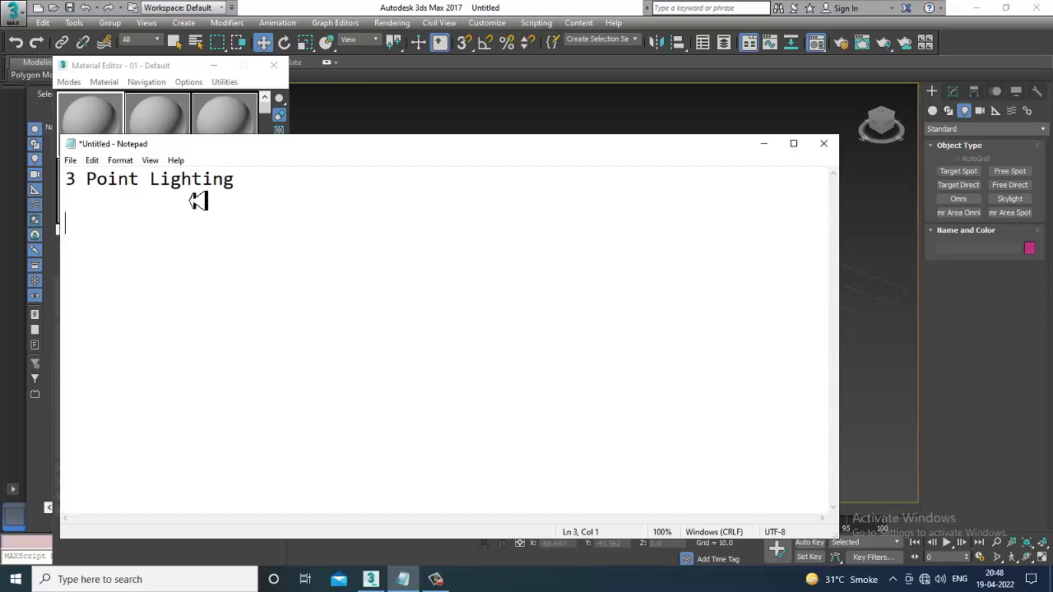
pyautogui.write('ht')
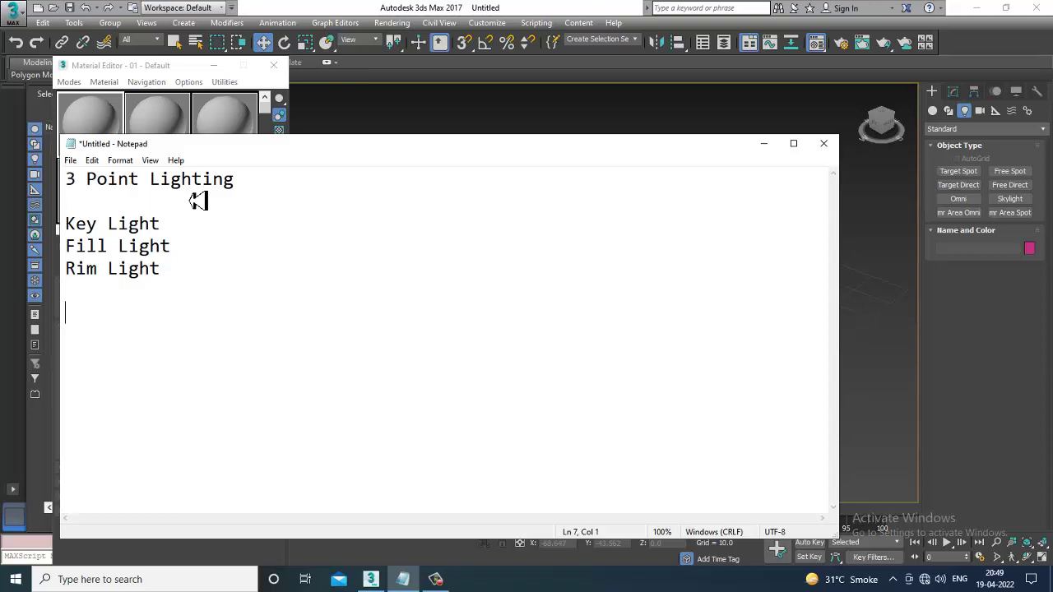
# Step: Highlight the three light names in the notes, then minimize Notepad to return to 3ds Max
pyautogui.moveTo(195, 224); pyautogui.dragTo(66, 224)
pyautogui.moveTo(182, 277); pyautogui.dragTo(66, 223)
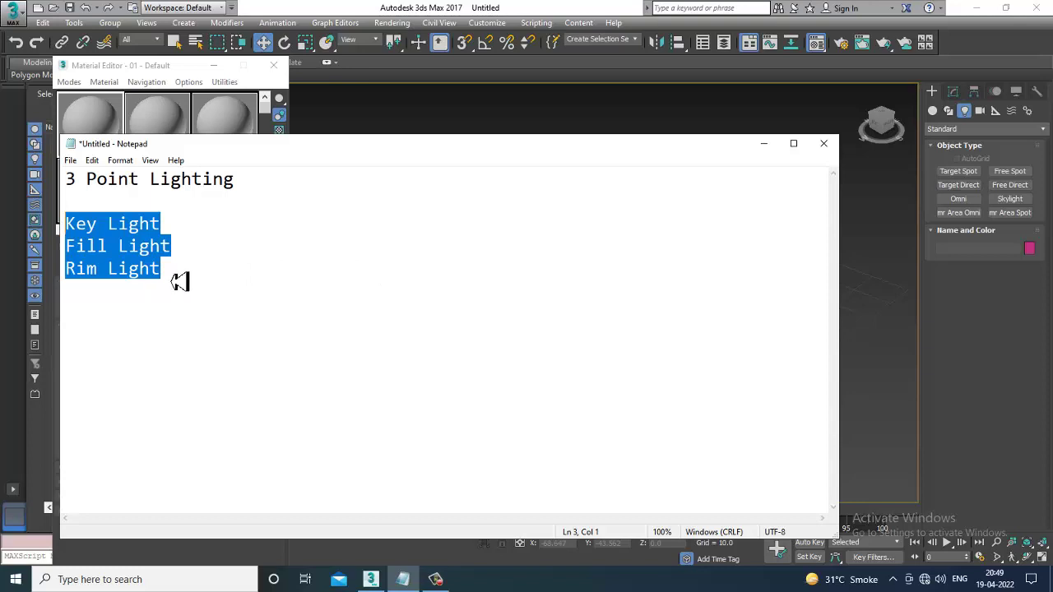
pyautogui.click(763, 148)
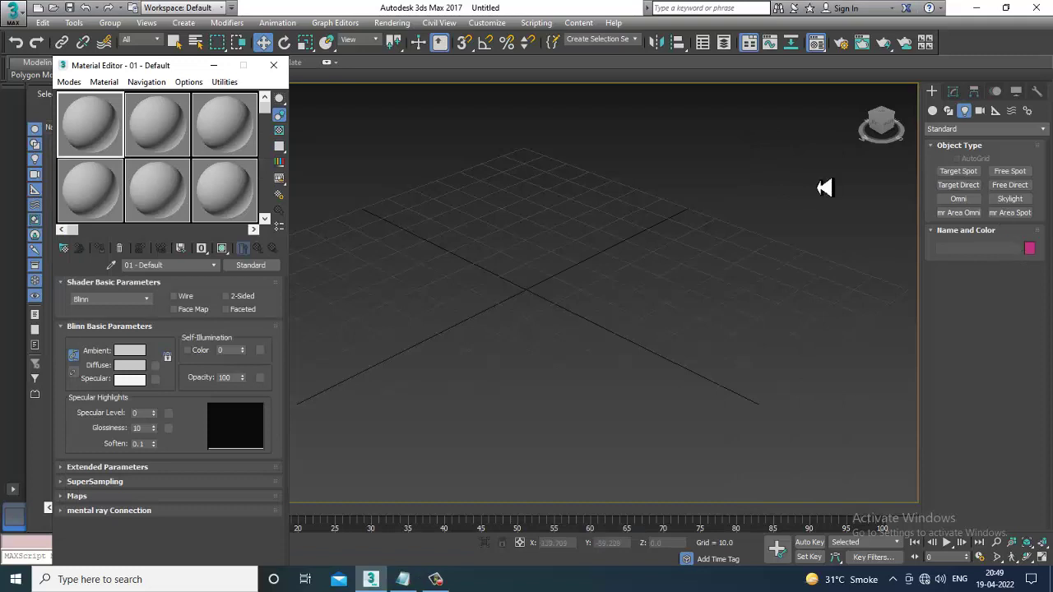
# Step: Create a large floor plane on the grid in the perspective view
pyautogui.click(934, 112)
pyautogui.click(1009, 227)
pyautogui.scroll(-3, 503, 312)
pyautogui.moveTo(508, 222); pyautogui.dragTo(579, 239)
pyautogui.scroll(5, 528, 302)
pyautogui.press('w')
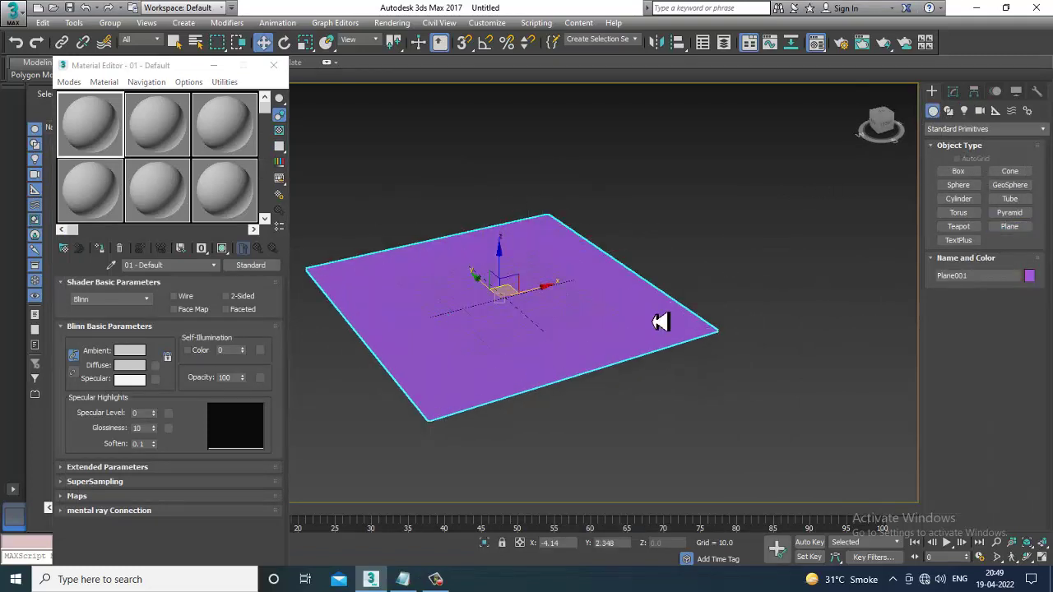
# Step: Create a teapot near the middle of the floor plane and reselect the plane
pyautogui.click(958, 226)
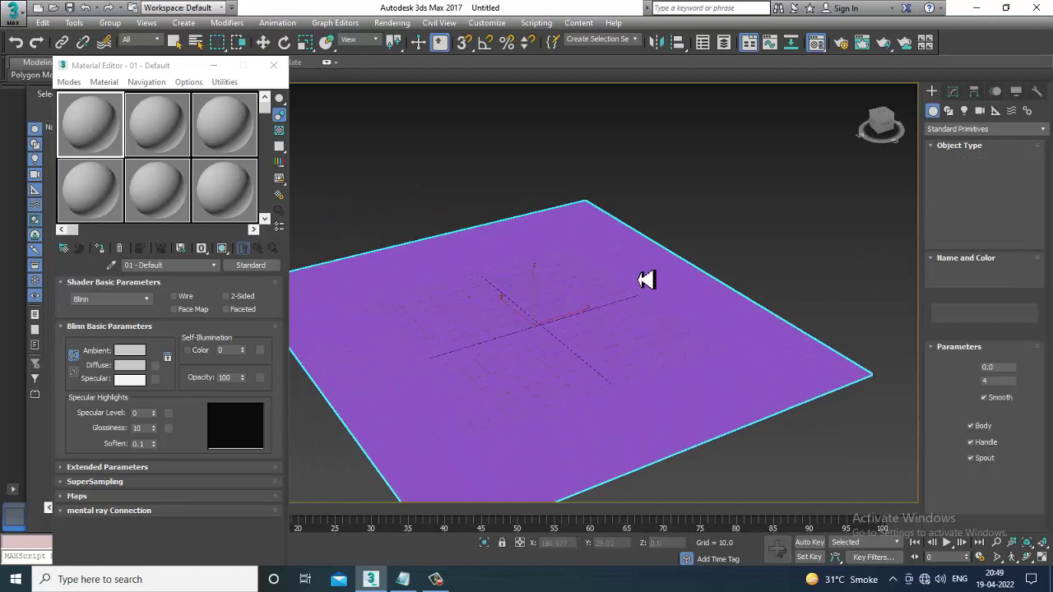
pyautogui.moveTo(545, 327); pyautogui.dragTo(566, 351)
pyautogui.press('w')
pyautogui.keyDown('alt'); pyautogui.moveTo(566, 350); pyautogui.dragTo(661, 365, button='middle'); pyautogui.keyUp('alt')
pyautogui.scroll(3, 629, 336)
pyautogui.click(661, 365)
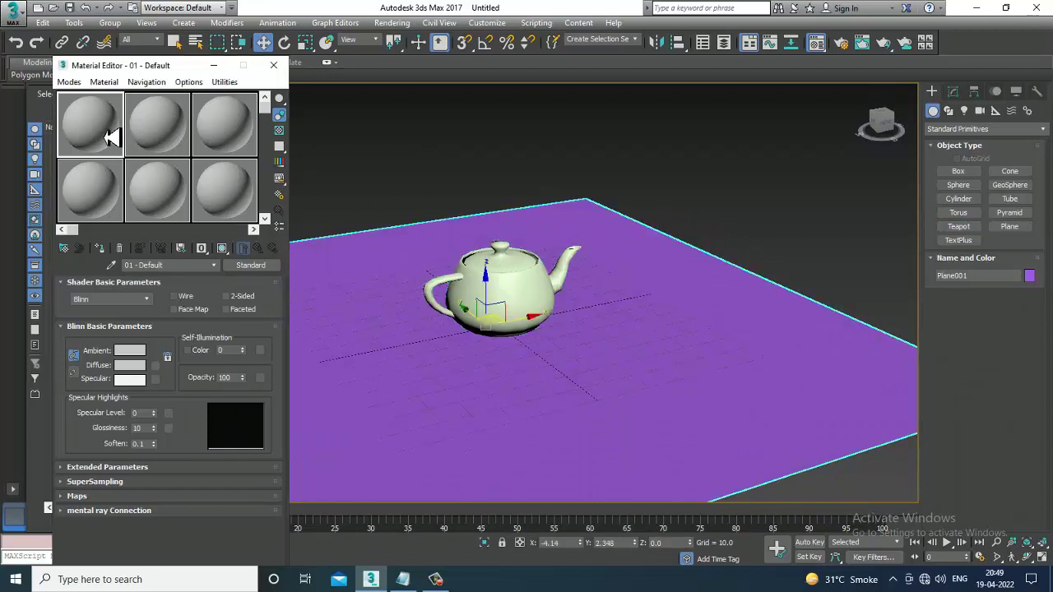
# Step: Change the first material slot to Advanced Lighting Override, keeping the old material as sub-material
pyautogui.click(247, 268)
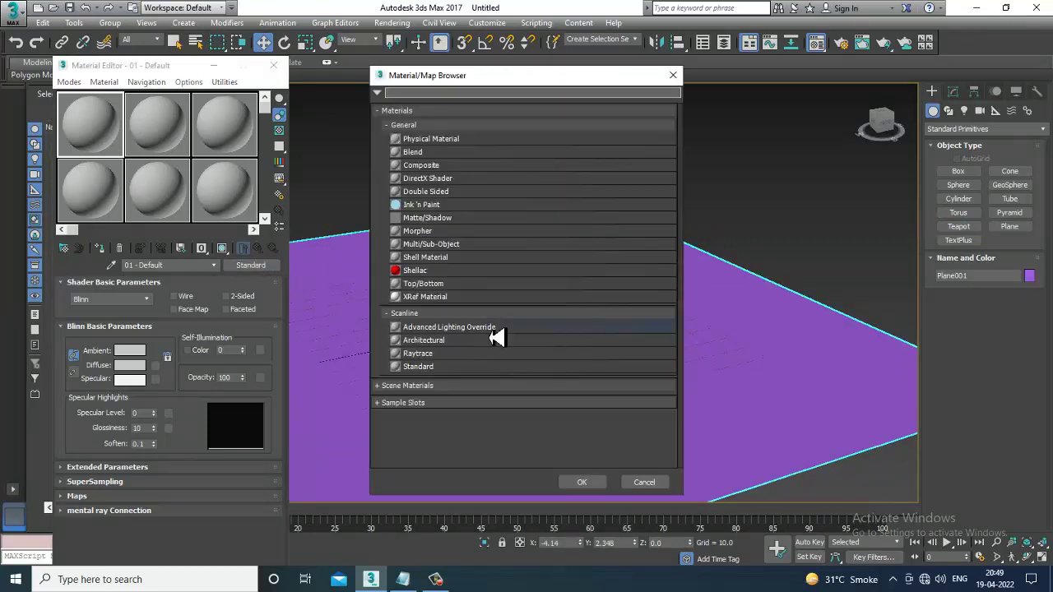
pyautogui.press('Escape')
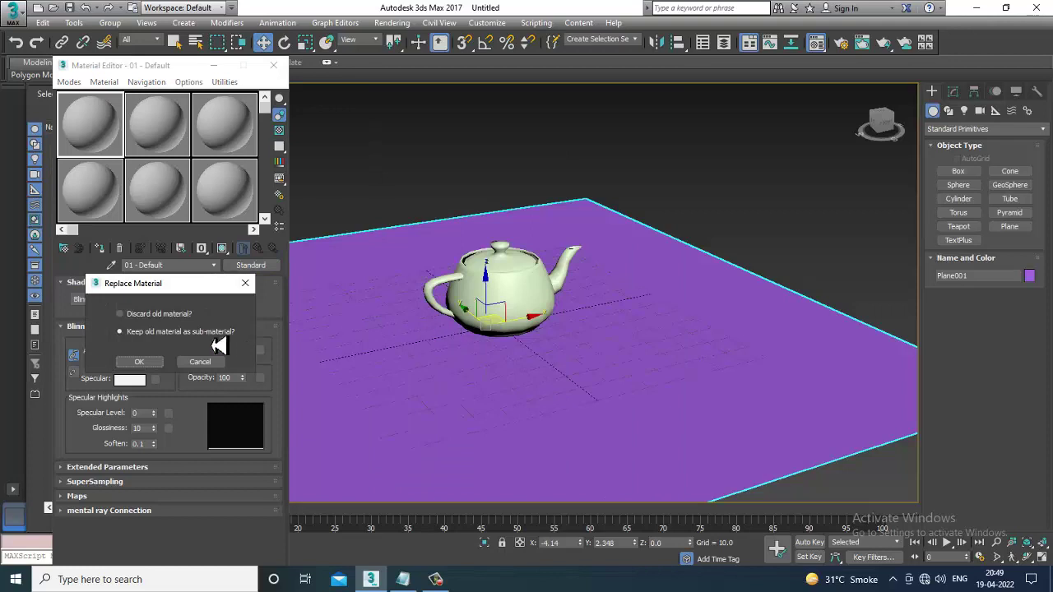
pyautogui.click(140, 362)
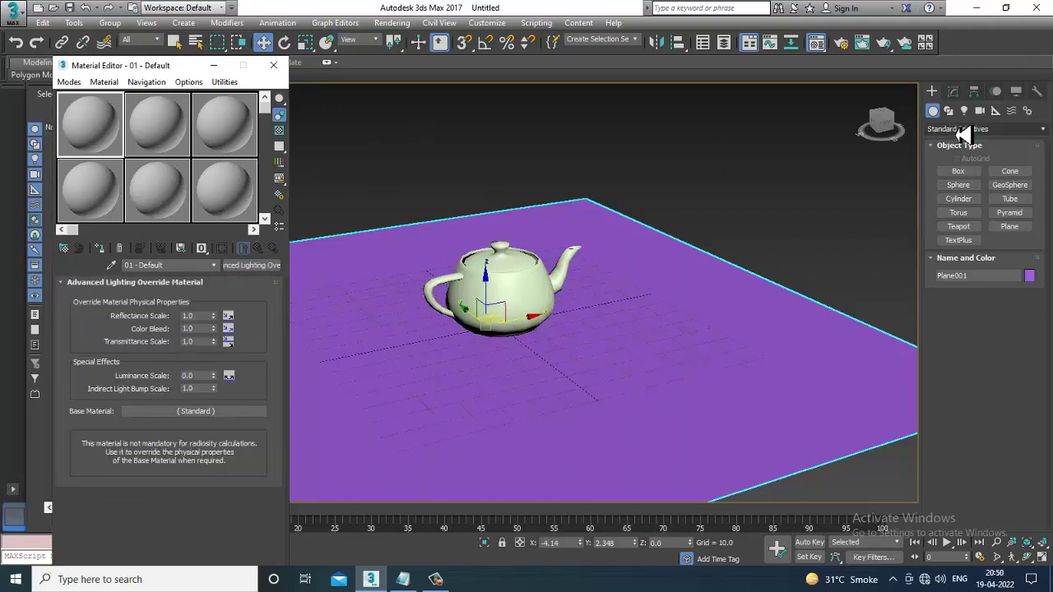
# Step: Show the standard light types, check which renderer is set in Render Setup, and minimize that dialog
pyautogui.click(965, 111)
pyautogui.click(392, 22)
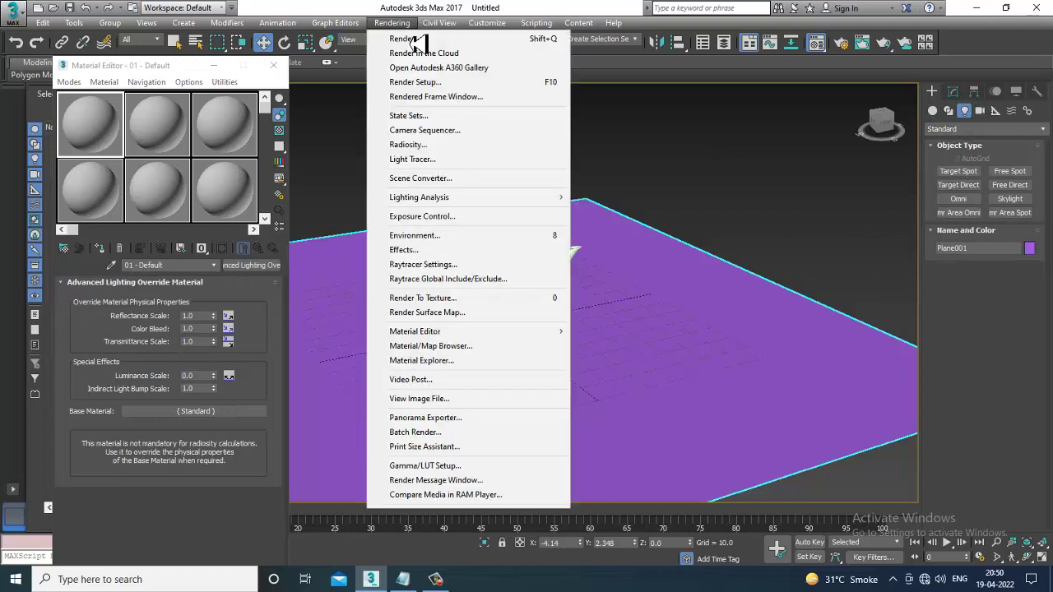
pyautogui.click(436, 86)
pyautogui.click(416, 147)
pyautogui.click(411, 161)
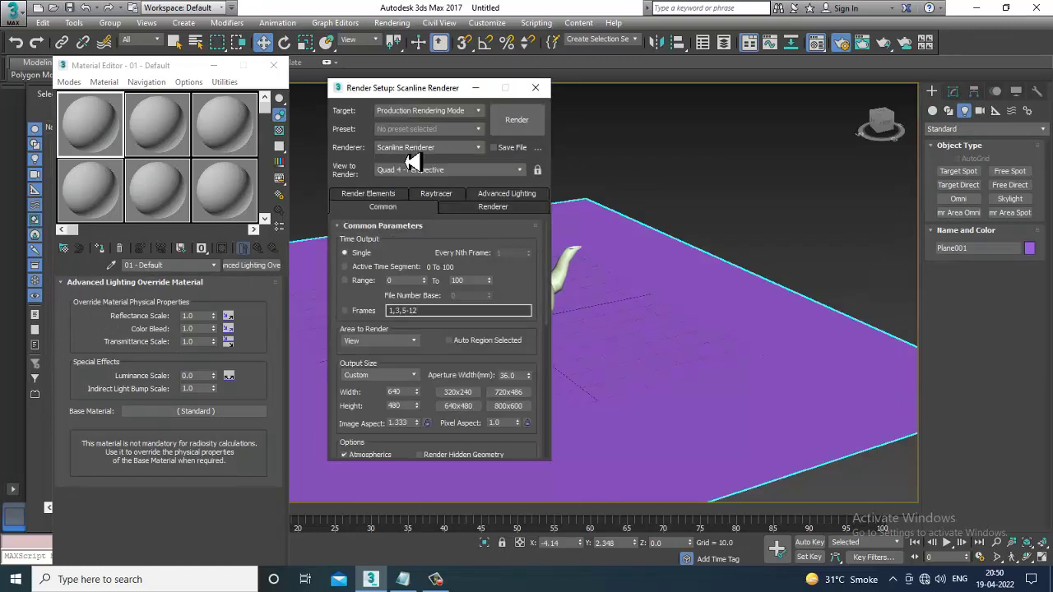
pyautogui.click(476, 88)
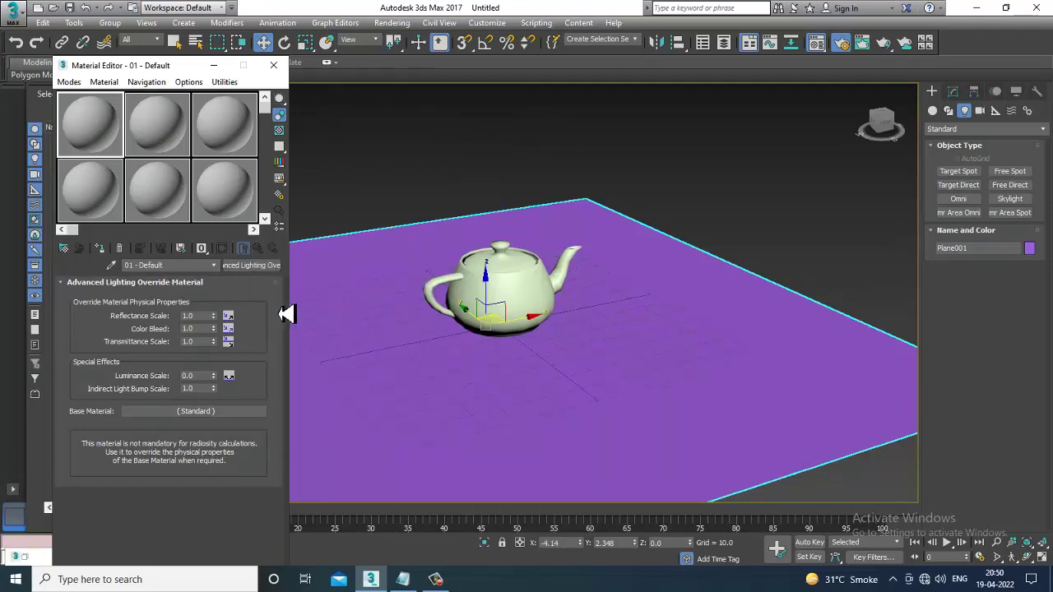
# Step: Change the first material to Architectural and apply the Ceramic Tile, Glazed template
pyautogui.click(264, 265)
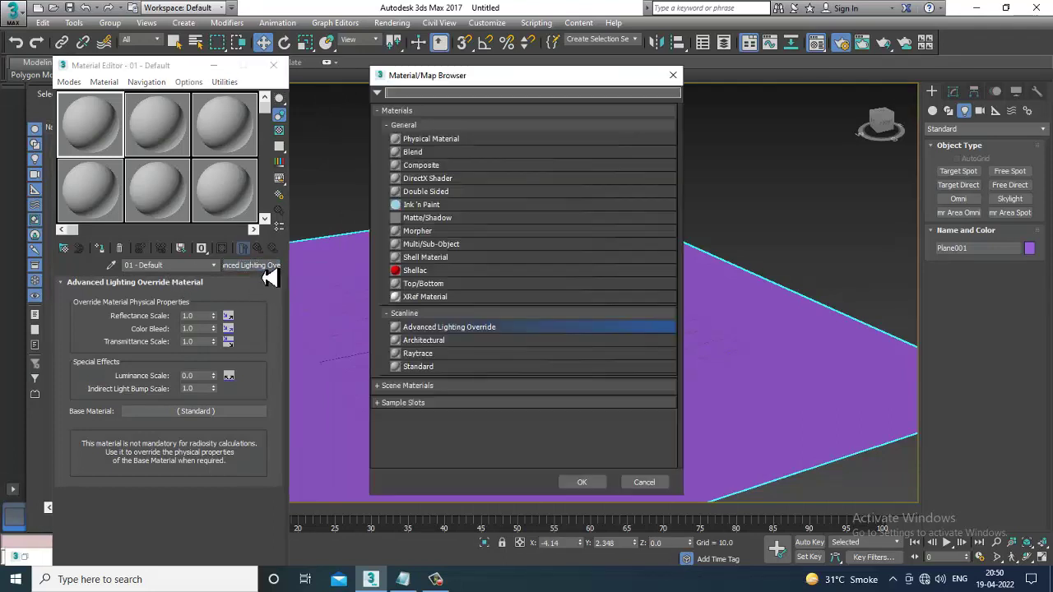
pyautogui.doubleClick(448, 346)
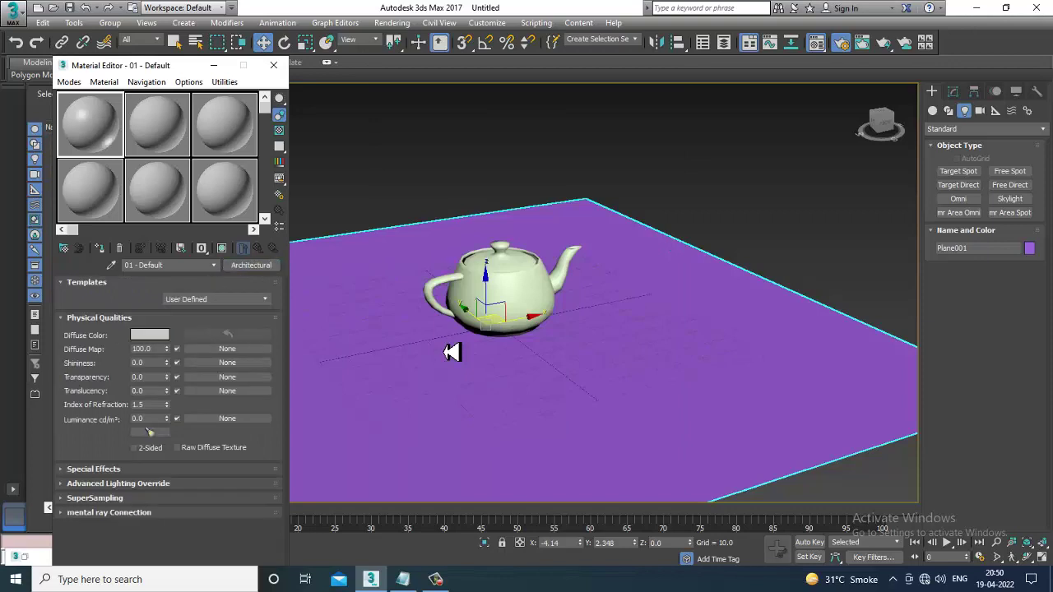
pyautogui.click(248, 299)
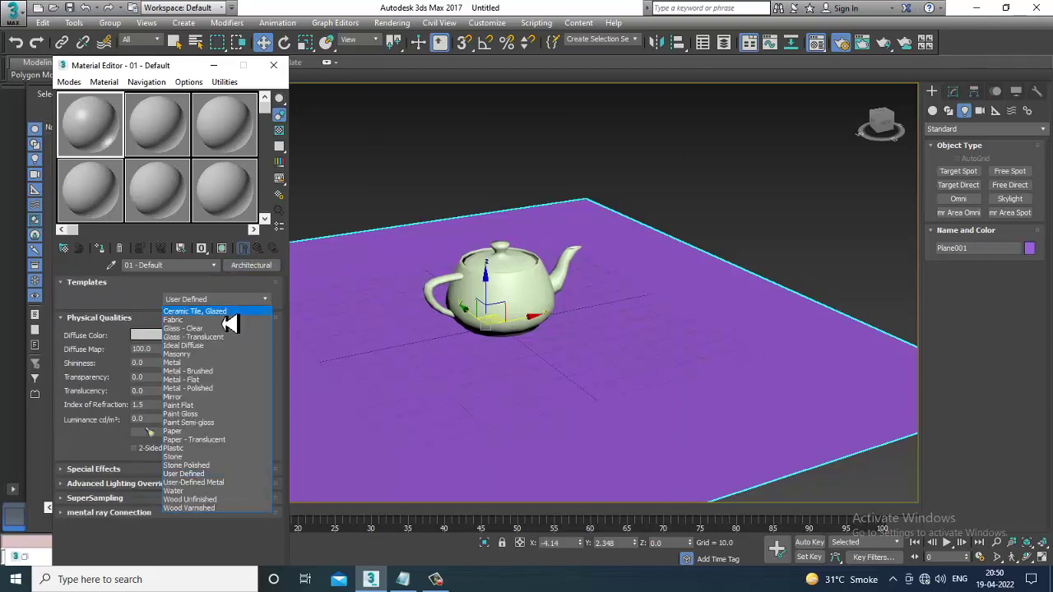
pyautogui.click(224, 315)
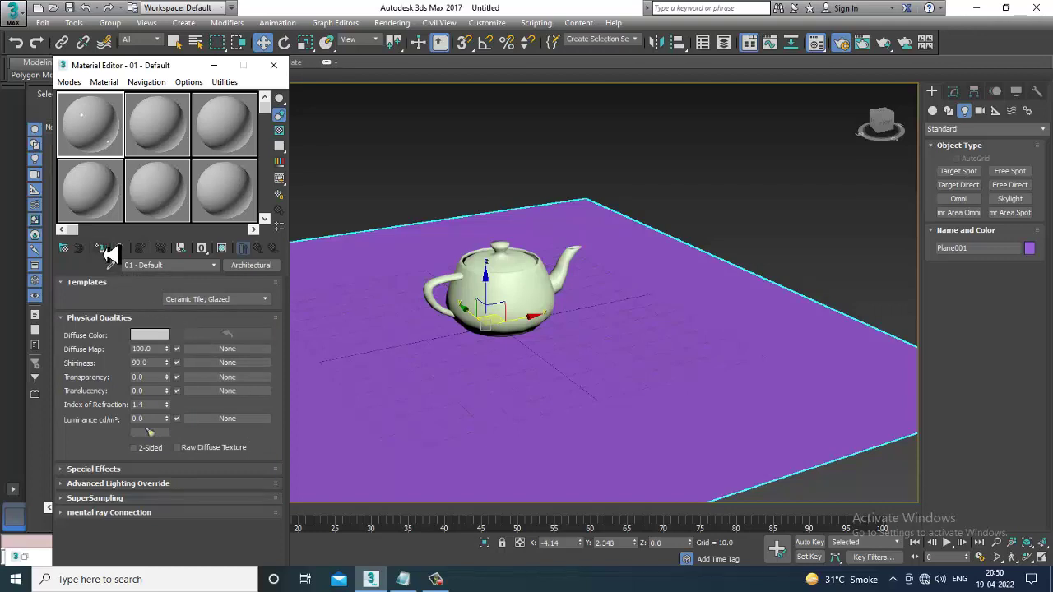
# Step: Start adding a Bitmap to the material's Diffuse Map and browse to the Desktop folder
pyautogui.click(231, 354)
pyautogui.doubleClick(426, 146)
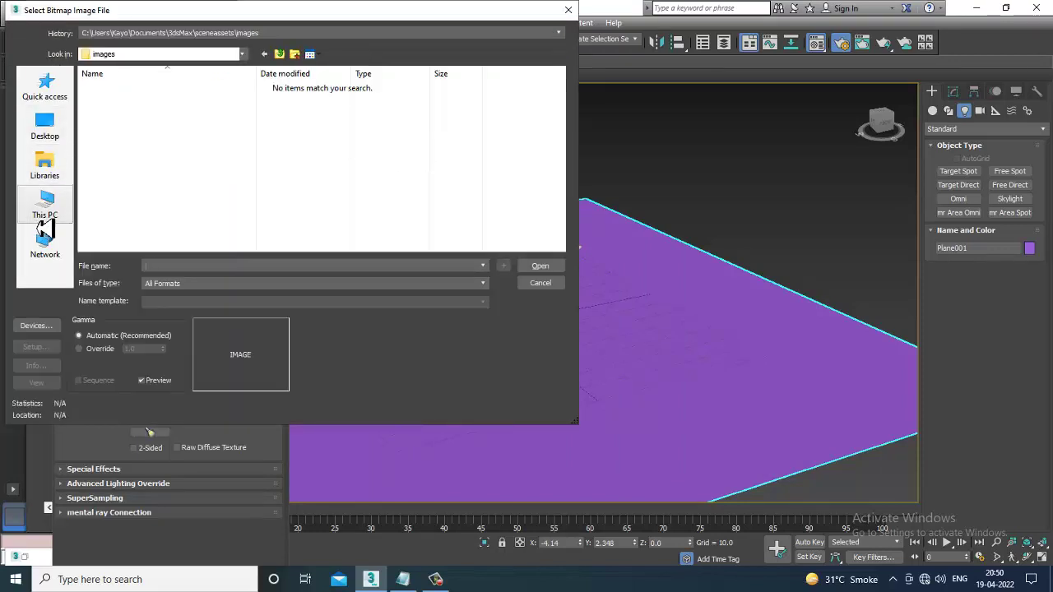
pyautogui.click(48, 194)
pyautogui.click(46, 127)
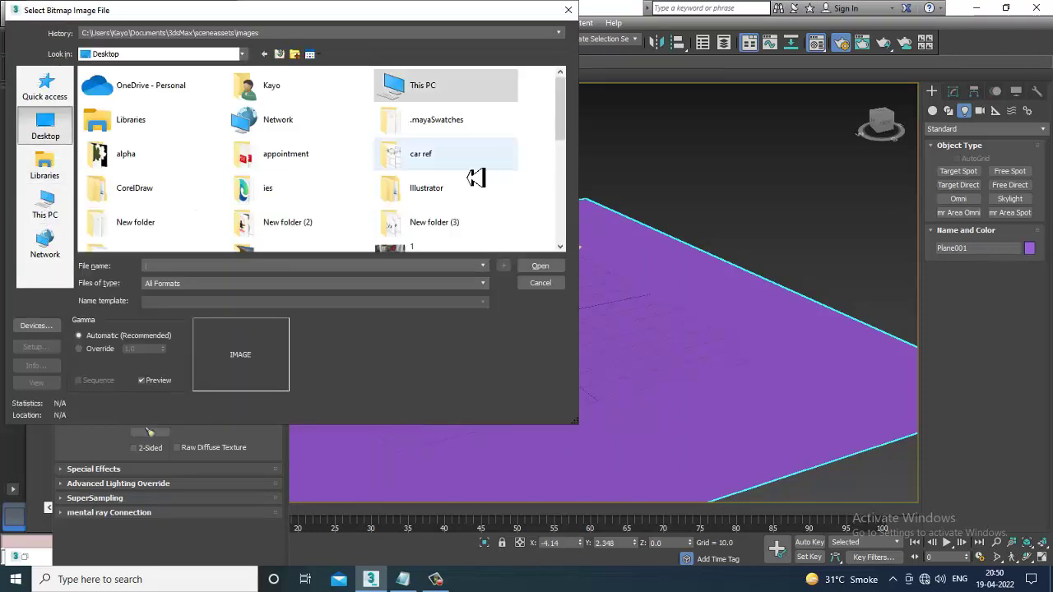
# Step: Examine the texture images in the Desktop's texx folder and return to the Desktop
pyautogui.scroll(-5, 453, 168)
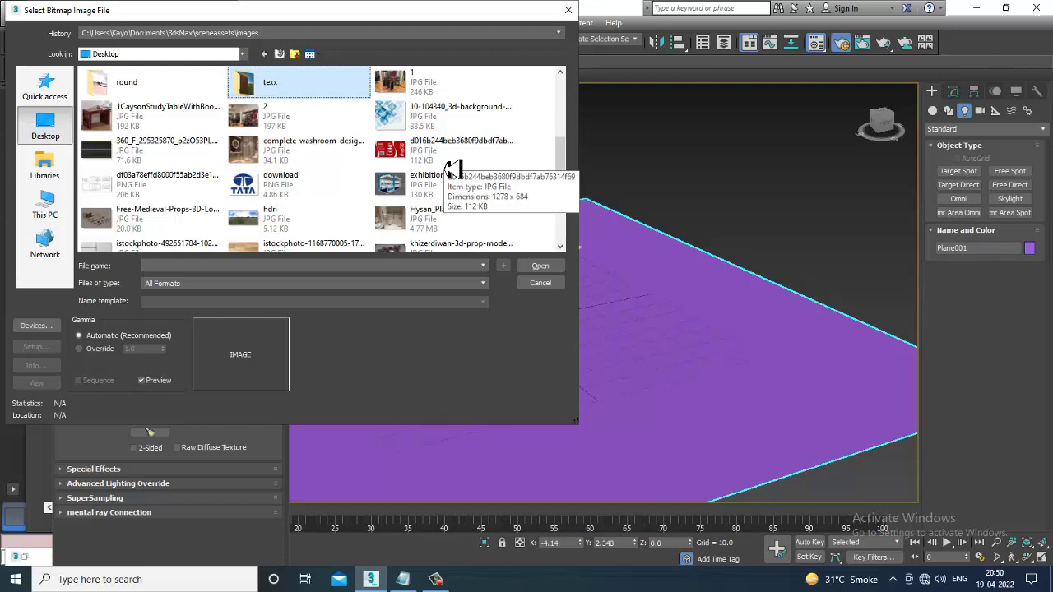
pyautogui.doubleClick(276, 81)
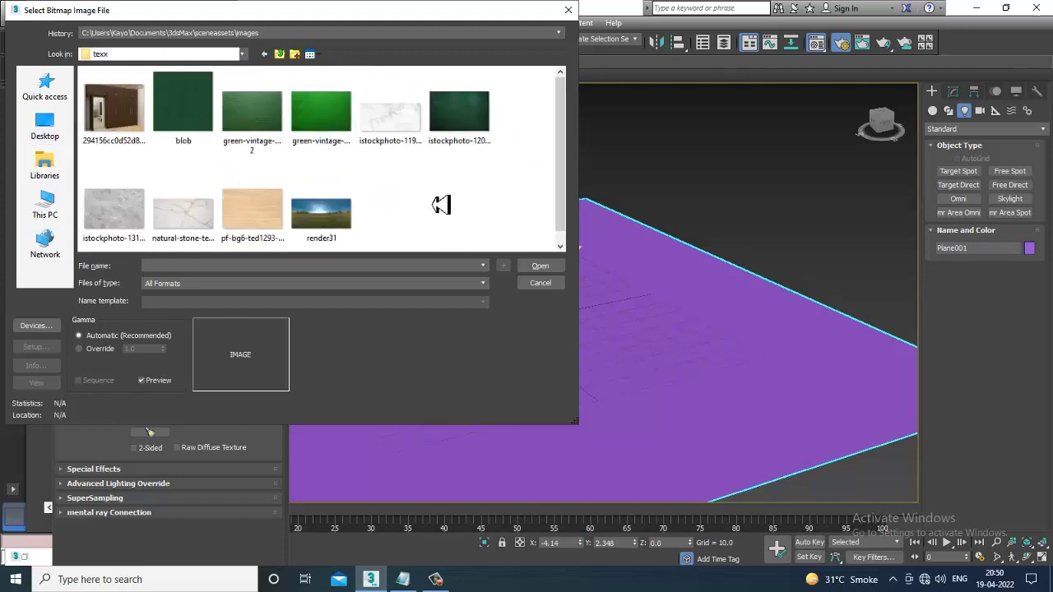
pyautogui.click(279, 54)
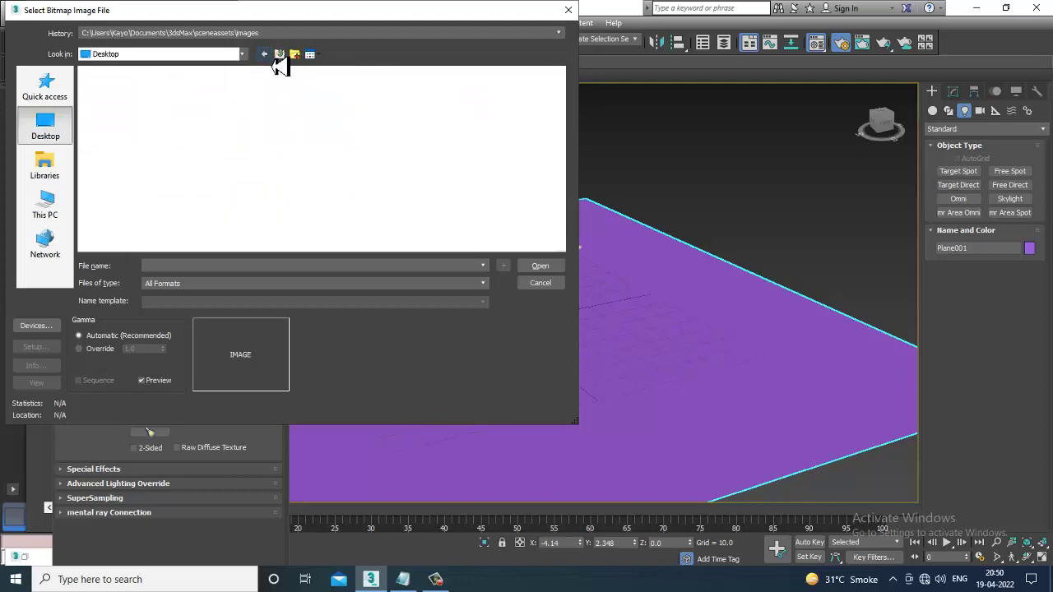
pyautogui.scroll(1, 237, 167)
pyautogui.scroll(-5, 246, 206)
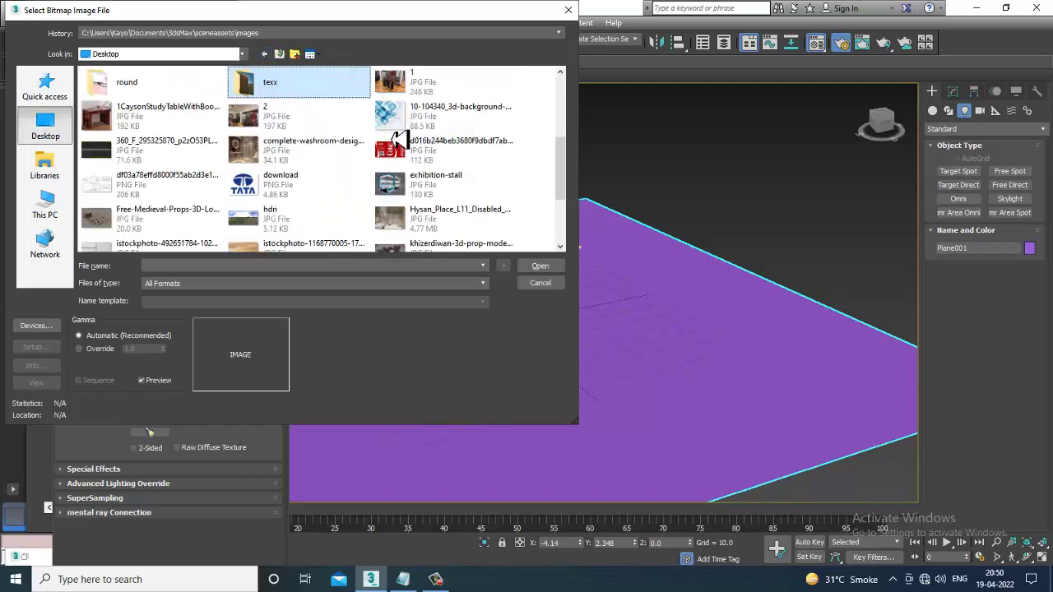
pyautogui.scroll(5, 418, 89)
pyautogui.scroll(-5, 418, 94)
pyautogui.scroll(5, 418, 90)
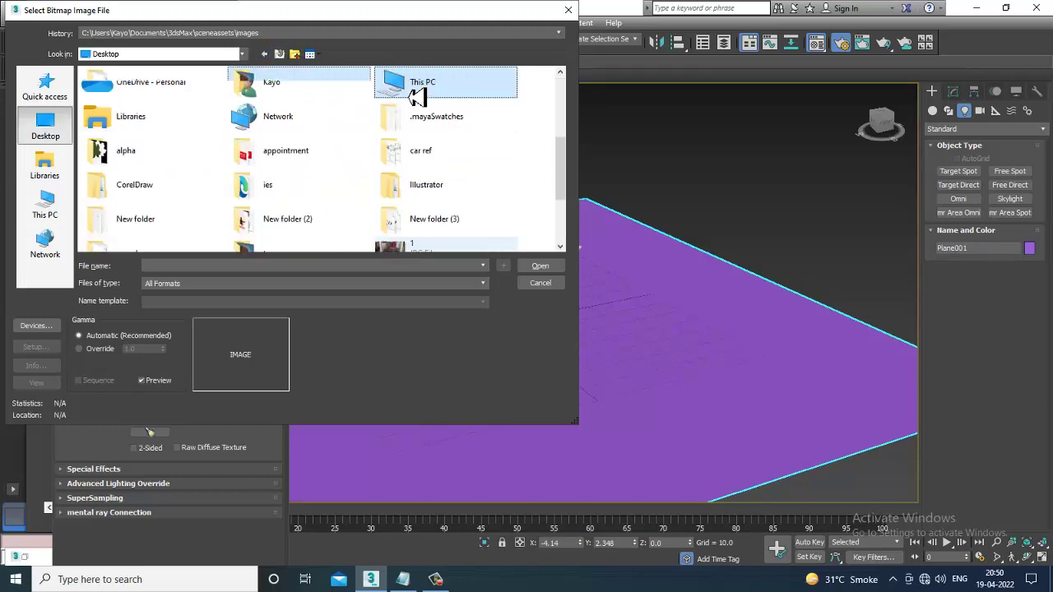
pyautogui.scroll(-5, 415, 97)
pyautogui.scroll(-3, 345, 148)
pyautogui.scroll(8, 294, 191)
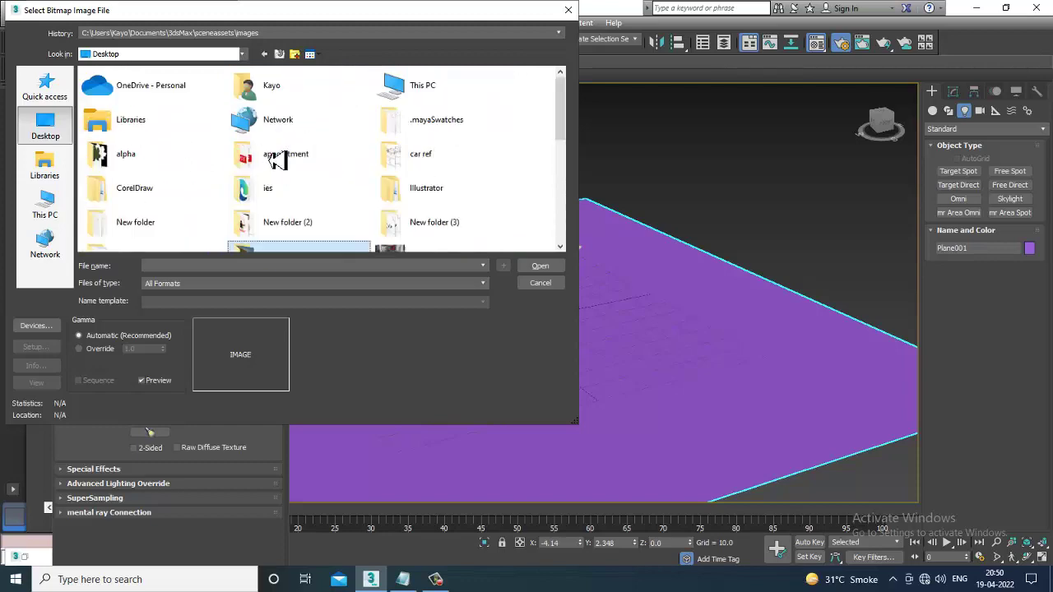
pyautogui.scroll(-10, 284, 164)
pyautogui.scroll(-3, 330, 155)
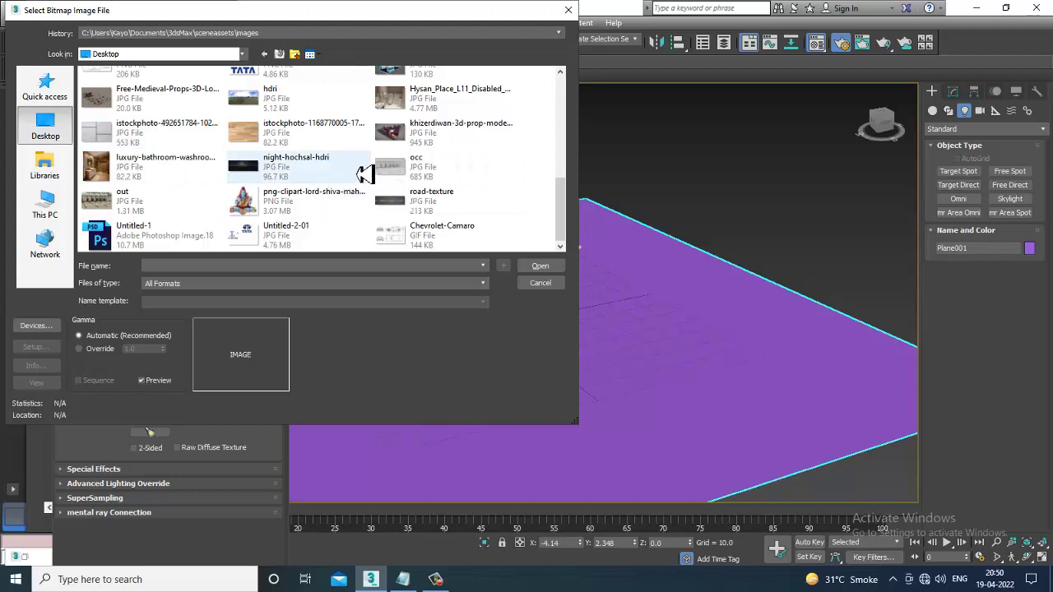
pyautogui.doubleClick(158, 128)
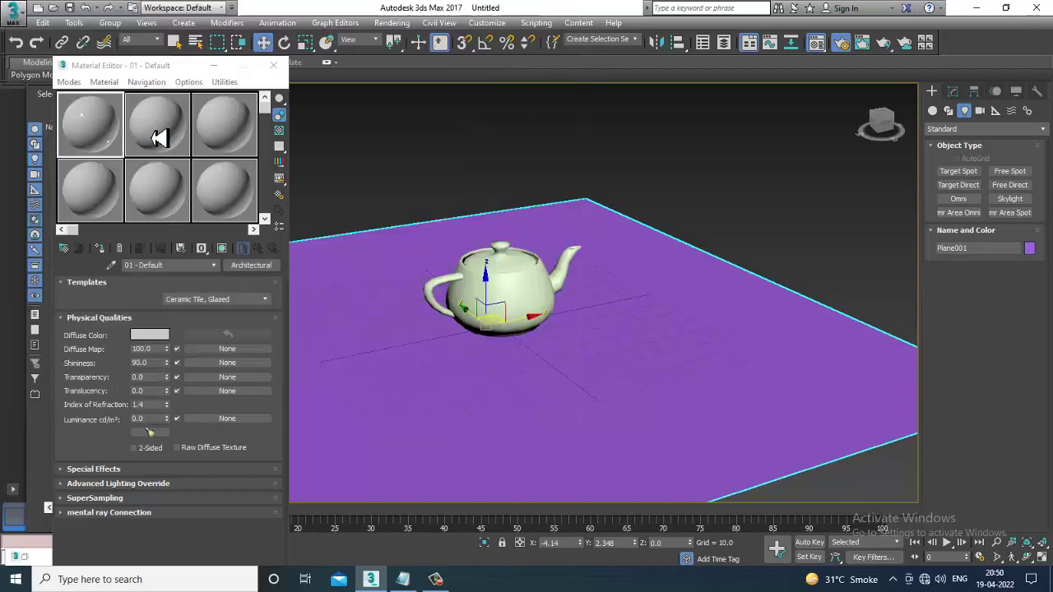
# Step: Assign the tile material to the selected plane and show its texture in the viewport
pyautogui.click(100, 248)
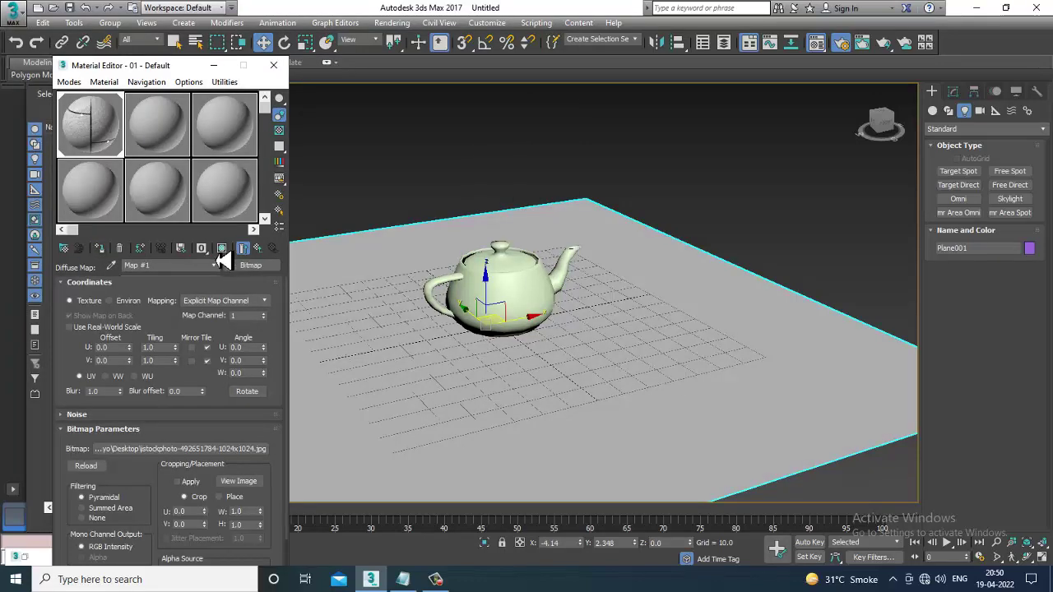
pyautogui.click(225, 251)
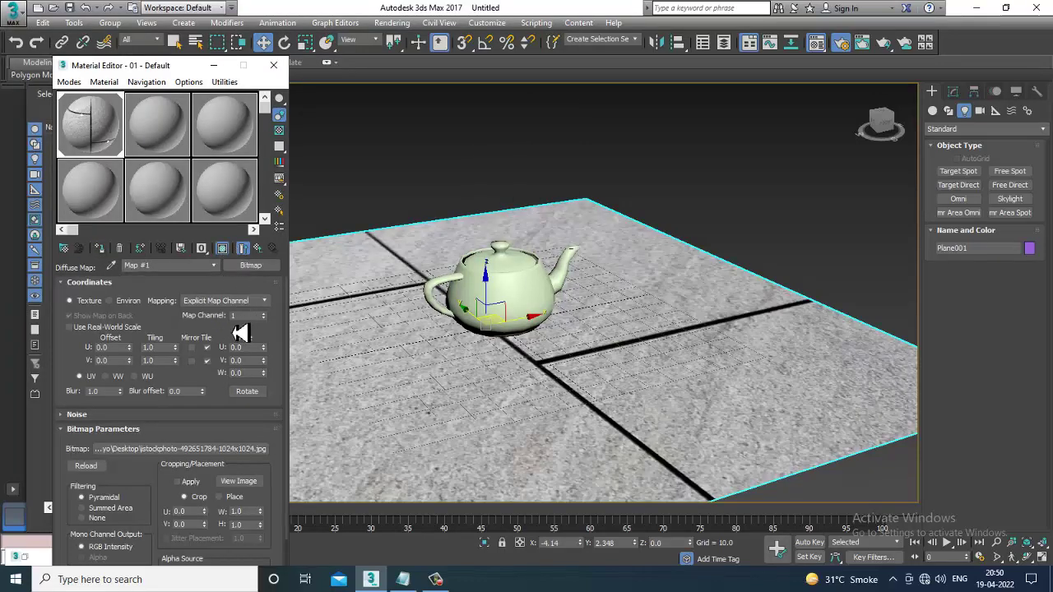
pyautogui.click(257, 249)
# Step: Set the diffuse bitmap's U and V tiling to 5 and return to the parent material
pyautogui.click(223, 350)
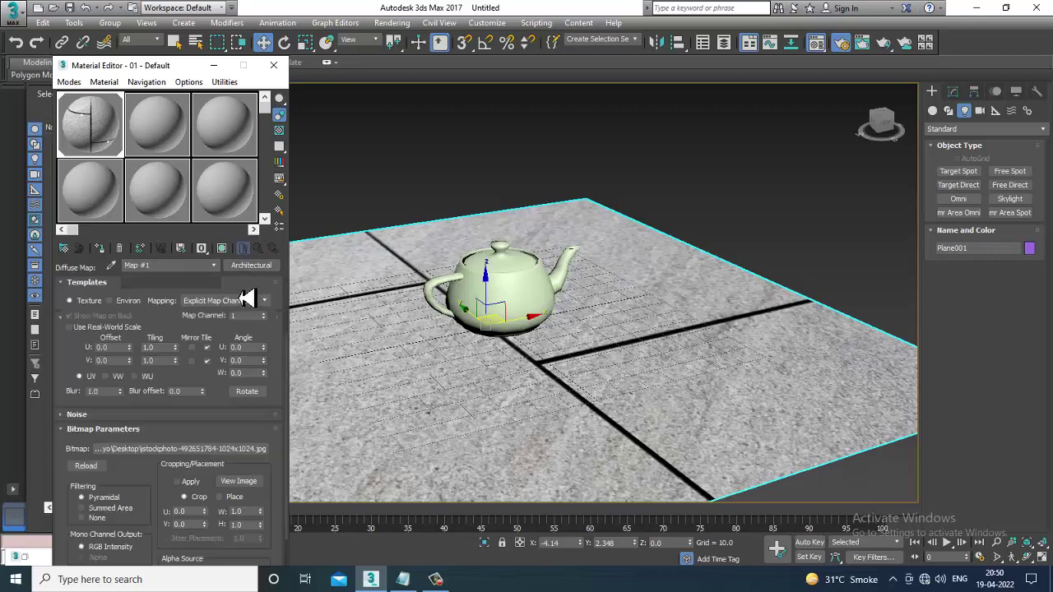
pyautogui.doubleClick(160, 347)
pyautogui.write('5')
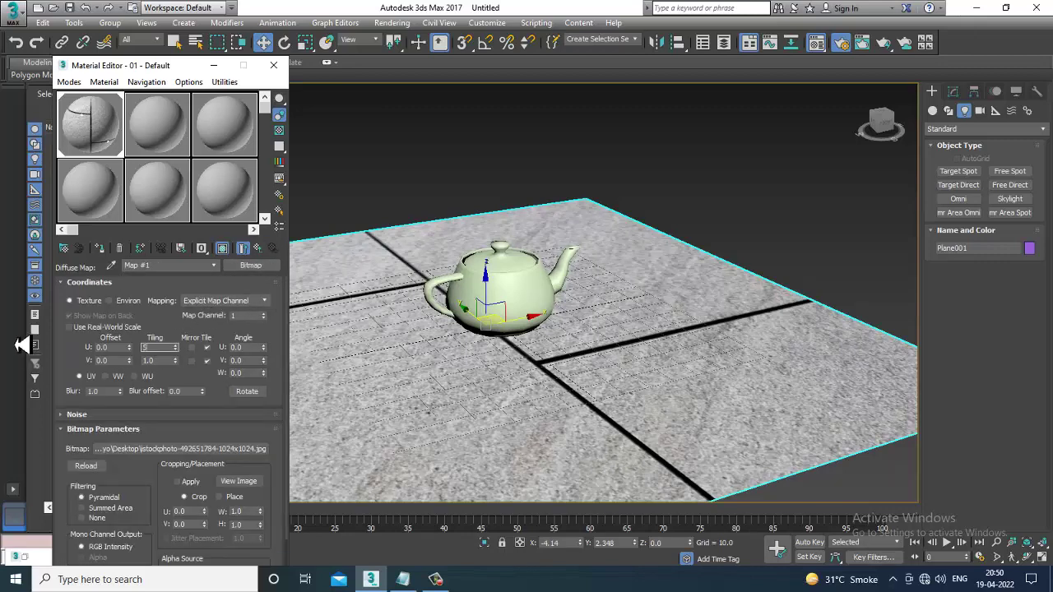
pyautogui.press('Tab')
pyautogui.write('5')
pyautogui.press('Return')
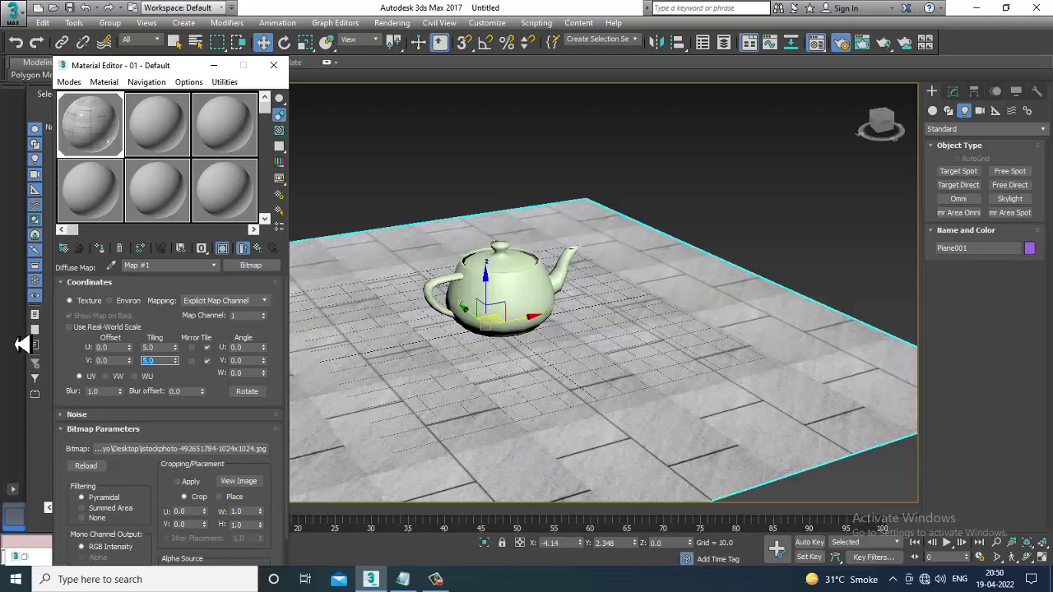
pyautogui.click(258, 248)
pyautogui.moveTo(167, 365); pyautogui.dragTo(180, 394)
# Step: Select the teapot and change the second material slot's type to Architectural
pyautogui.click(543, 303)
pyautogui.scroll(3, 539, 306)
pyautogui.click(183, 134)
pyautogui.click(251, 265)
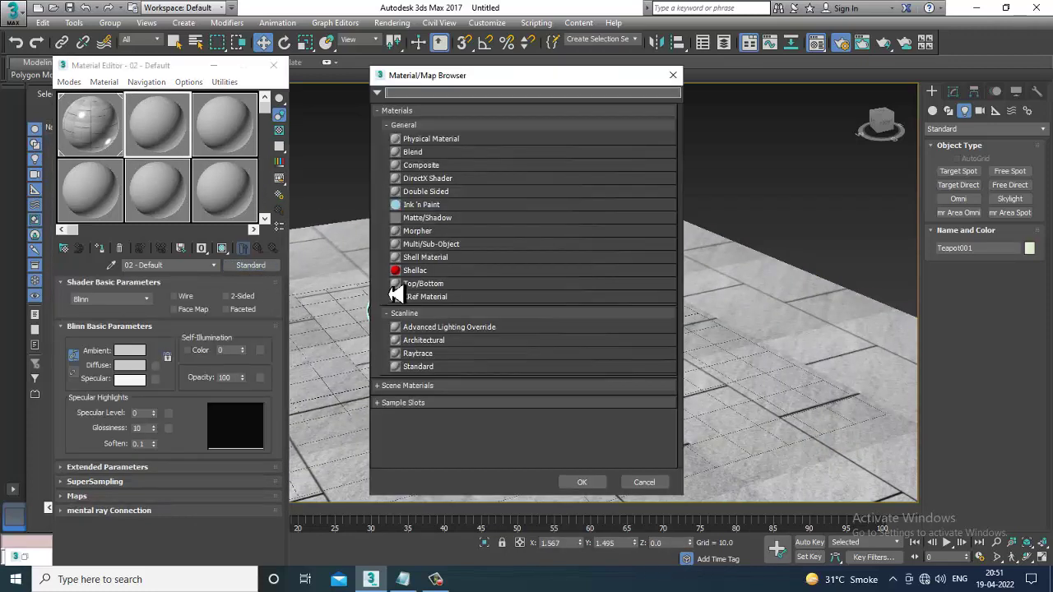
pyautogui.doubleClick(434, 348)
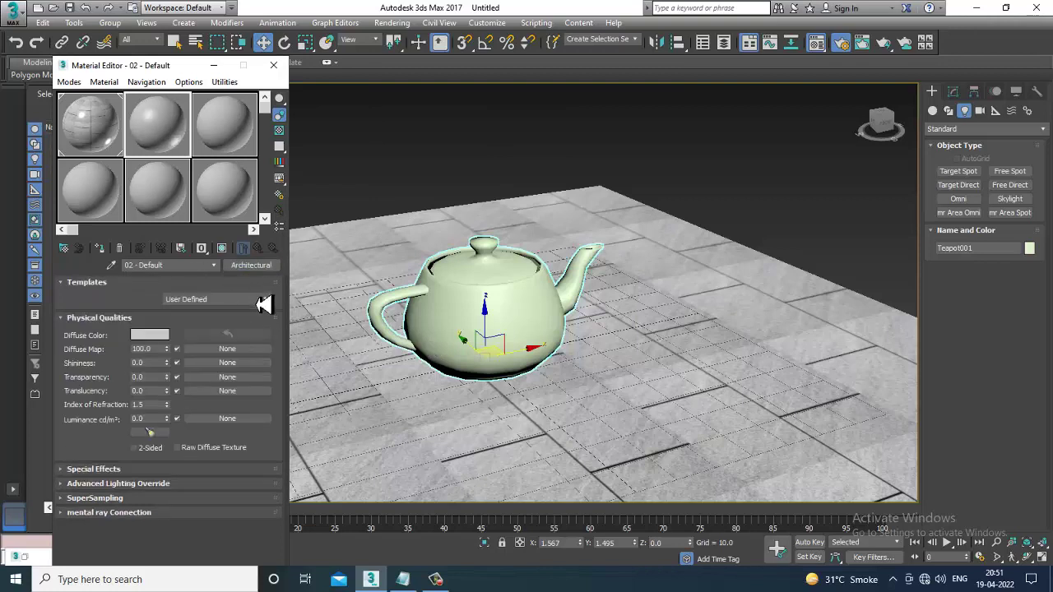
# Step: Apply the Paint Flat template to the teapot material and set its diffuse colour to a pale beige of about RGB 192, 163, 143
pyautogui.click(265, 300)
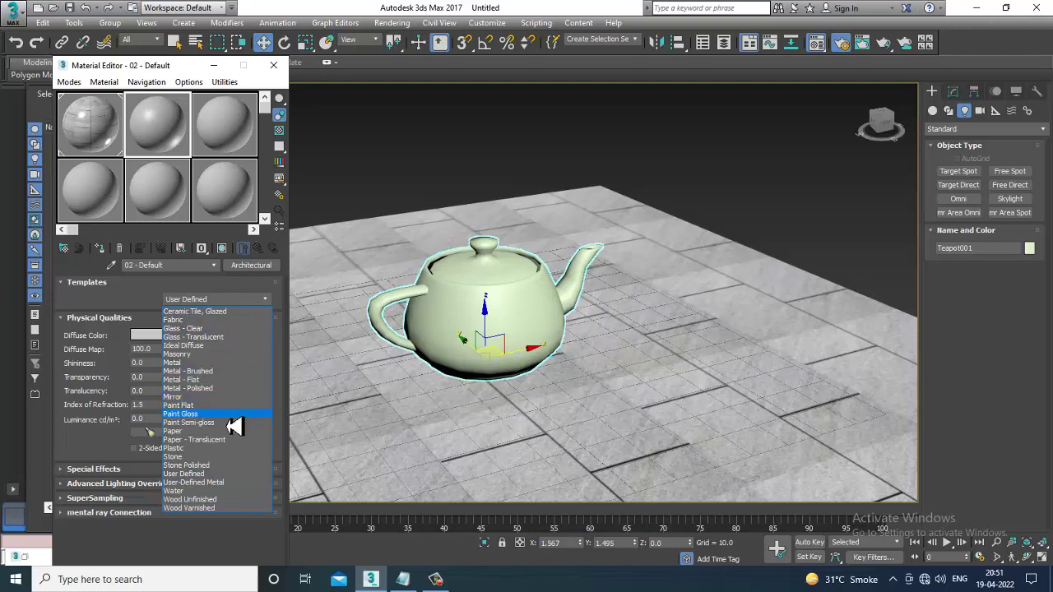
pyautogui.click(210, 406)
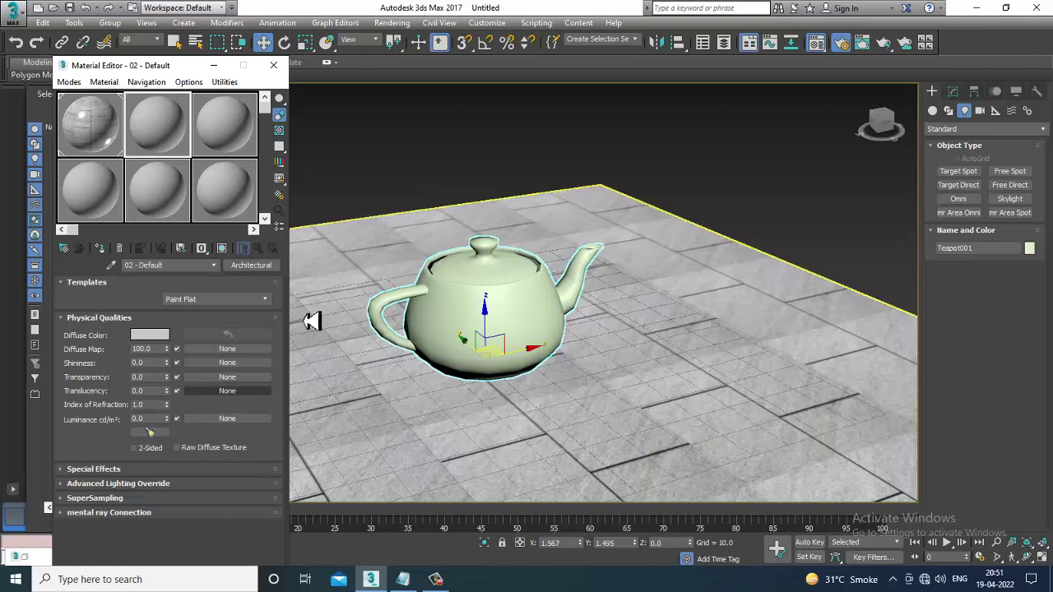
pyautogui.click(153, 337)
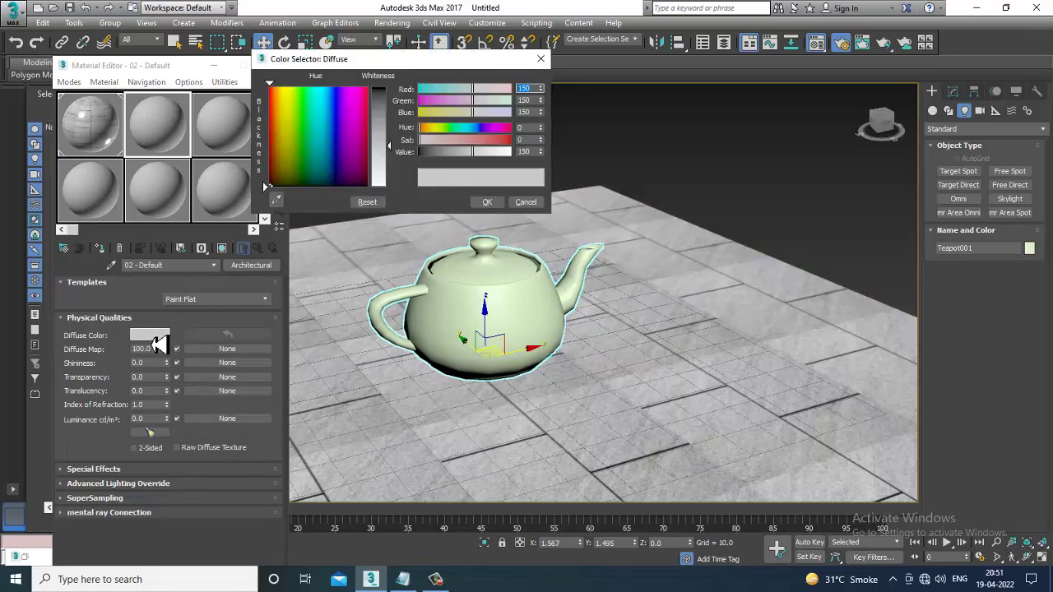
pyautogui.moveTo(308, 164); pyautogui.dragTo(284, 154)
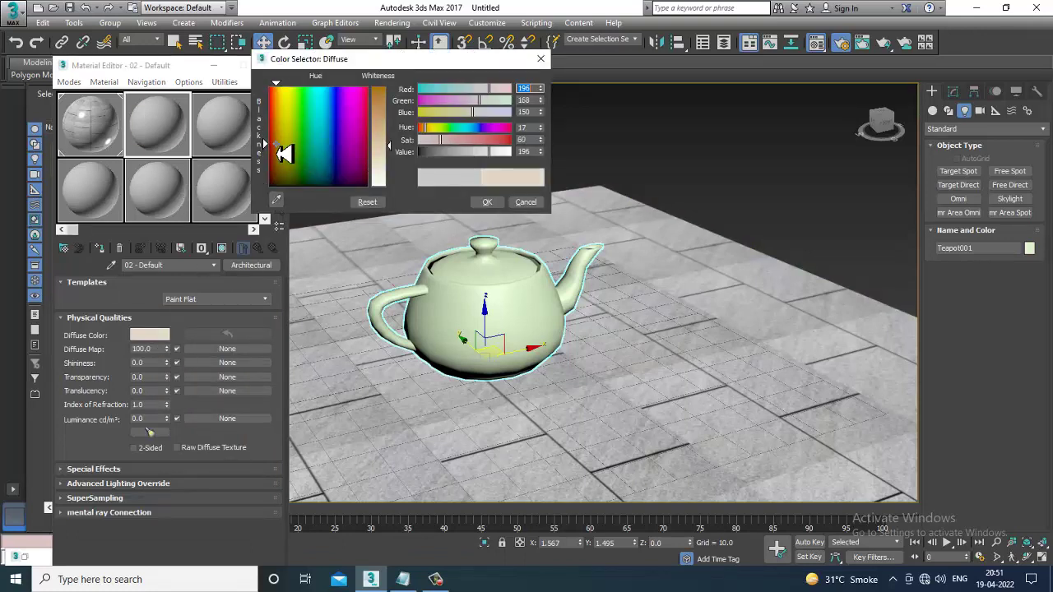
pyautogui.moveTo(371, 162); pyautogui.dragTo(395, 150)
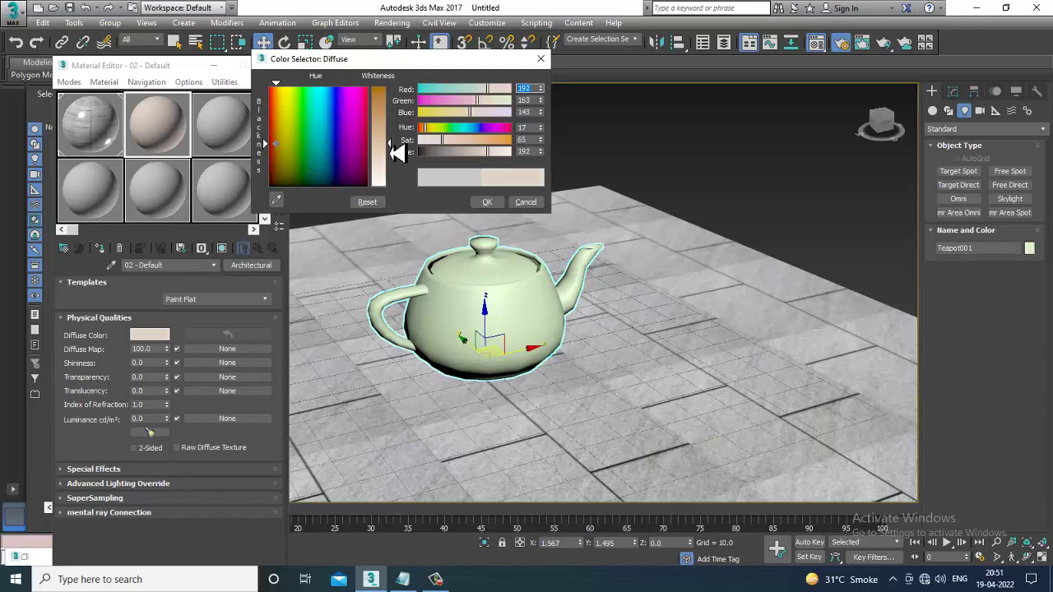
pyautogui.click(488, 202)
# Step: Assign the beige material to the teapot, close the Material Editor and select the floor plane
pyautogui.click(98, 248)
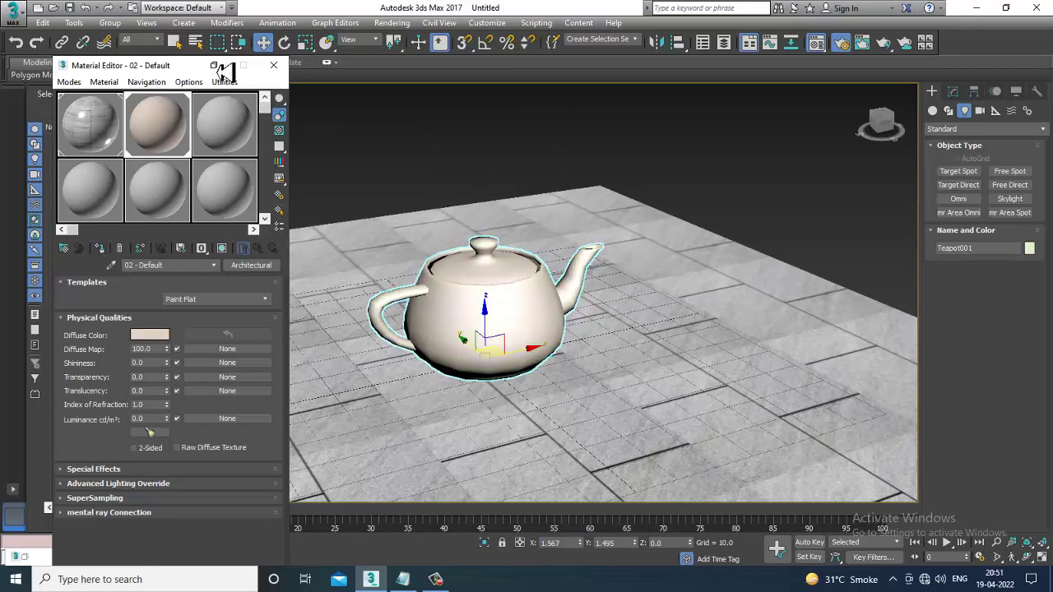
pyautogui.click(273, 65)
pyautogui.click(617, 365)
pyautogui.scroll(3, 581, 354)
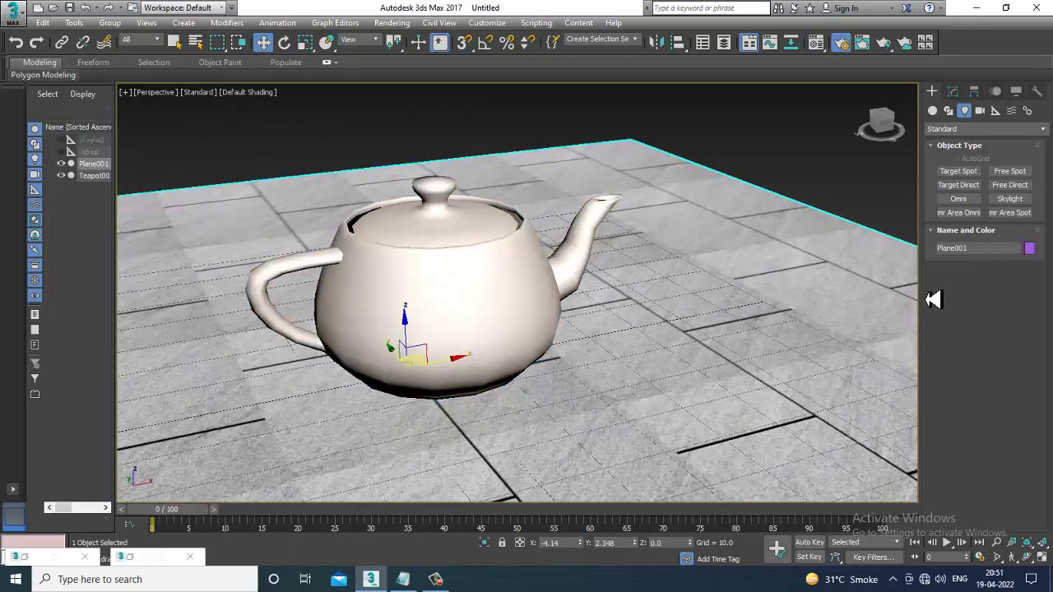
# Step: Place an Omni light in the Top view in front of the teapot at about X -1, Y -80
pyautogui.click(959, 199)
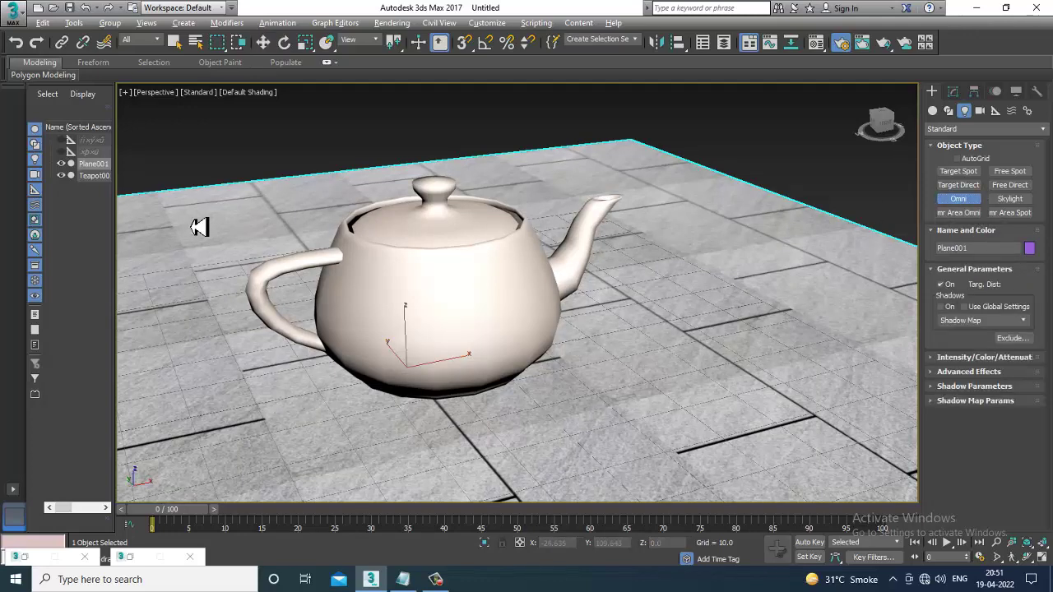
pyautogui.hotkey('alt', 'w')
pyautogui.hotkey('alt', 'w')
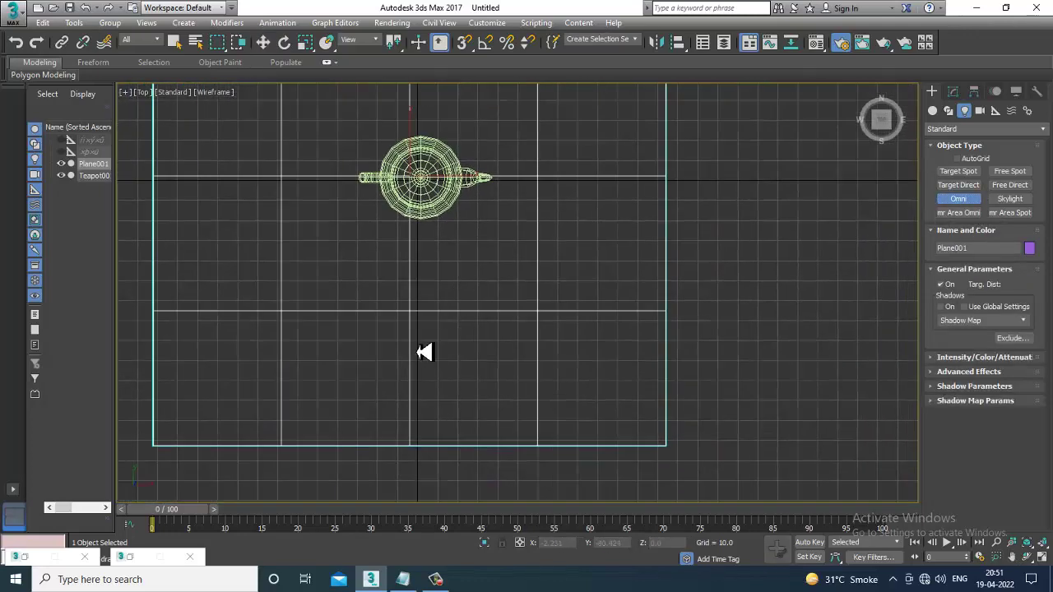
pyautogui.click(420, 346)
pyautogui.rightClick(606, 383)
# Step: Raise the Omni light above the teapot in the Perspective view to a height of about 69
pyautogui.hotkey('alt', 'w')
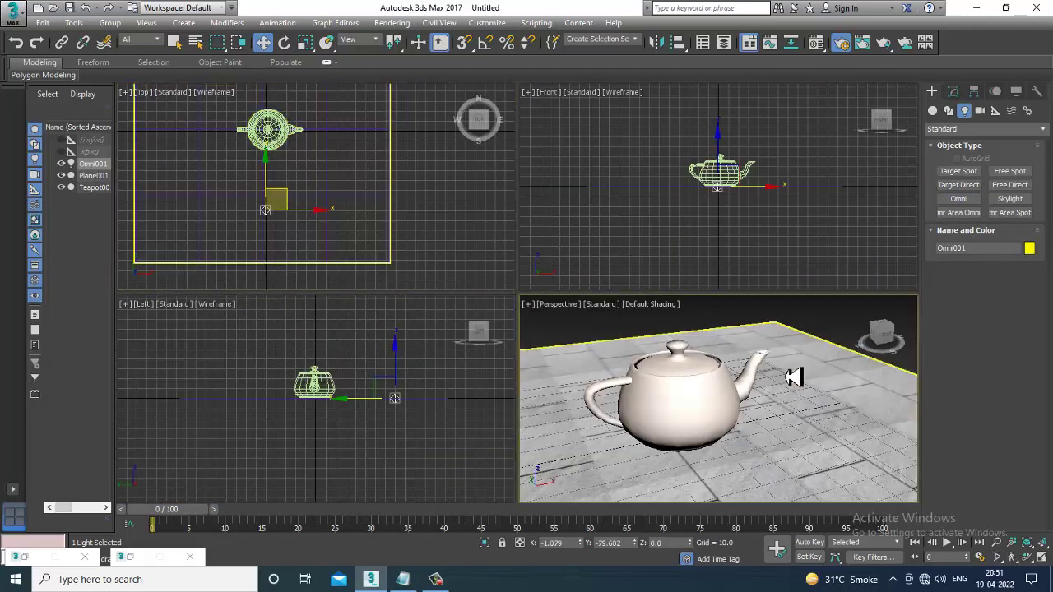
pyautogui.hotkey('alt', 'w')
pyautogui.scroll(-5, 824, 341)
pyautogui.keyDown('alt'); pyautogui.moveTo(771, 334); pyautogui.dragTo(710, 442, button='middle'); pyautogui.keyUp('alt')
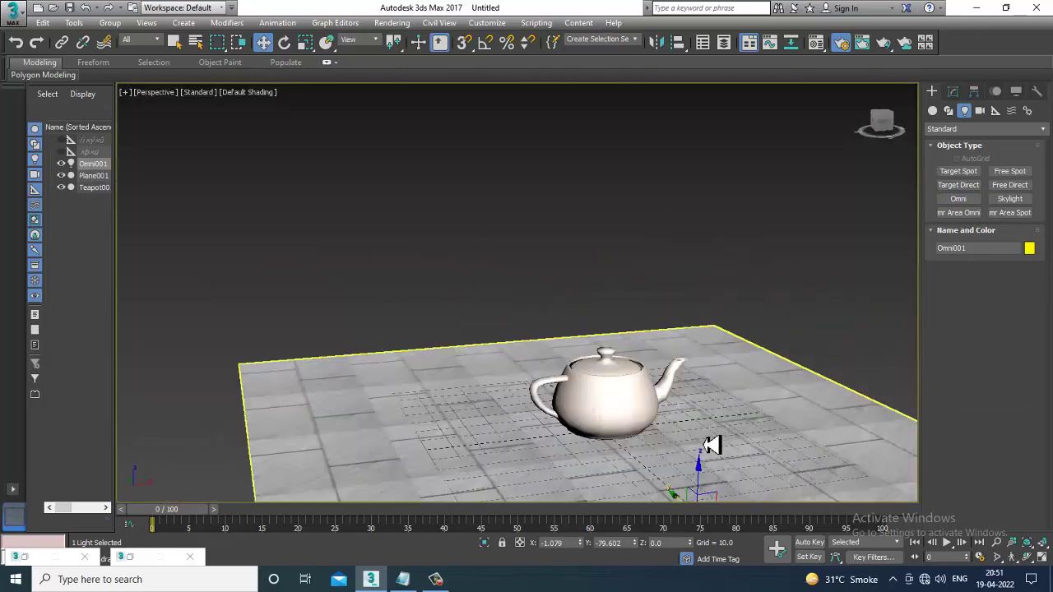
pyautogui.moveTo(706, 474); pyautogui.dragTo(707, 275)
pyautogui.hotkey('alt', 'w')
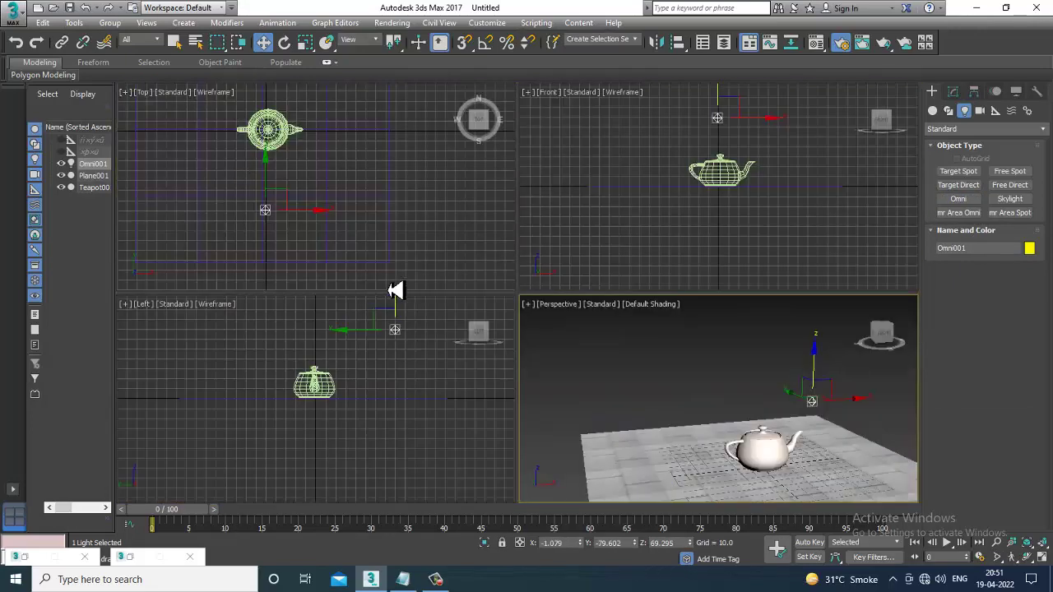
pyautogui.hotkey('alt', 'w')
pyautogui.hotkey('alt', 'w')
# Step: Move the Omni light slightly higher in the Perspective view, to a Z position of about 74
pyautogui.rightClick(790, 426)
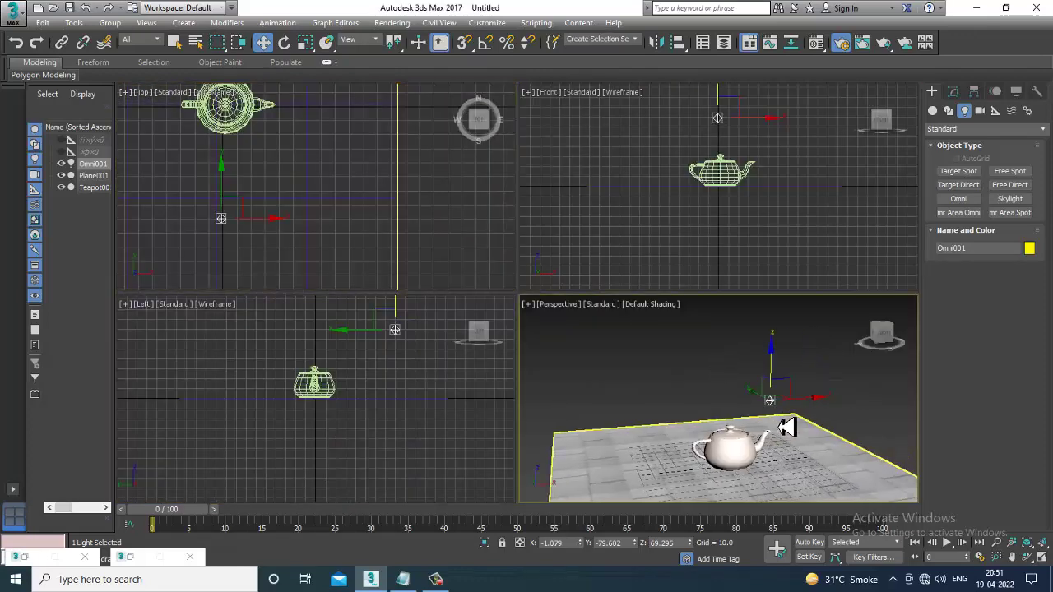
pyautogui.hotkey('alt', 'w')
pyautogui.scroll(4, 632, 361)
pyautogui.moveTo(666, 186); pyautogui.dragTo(666, 153)
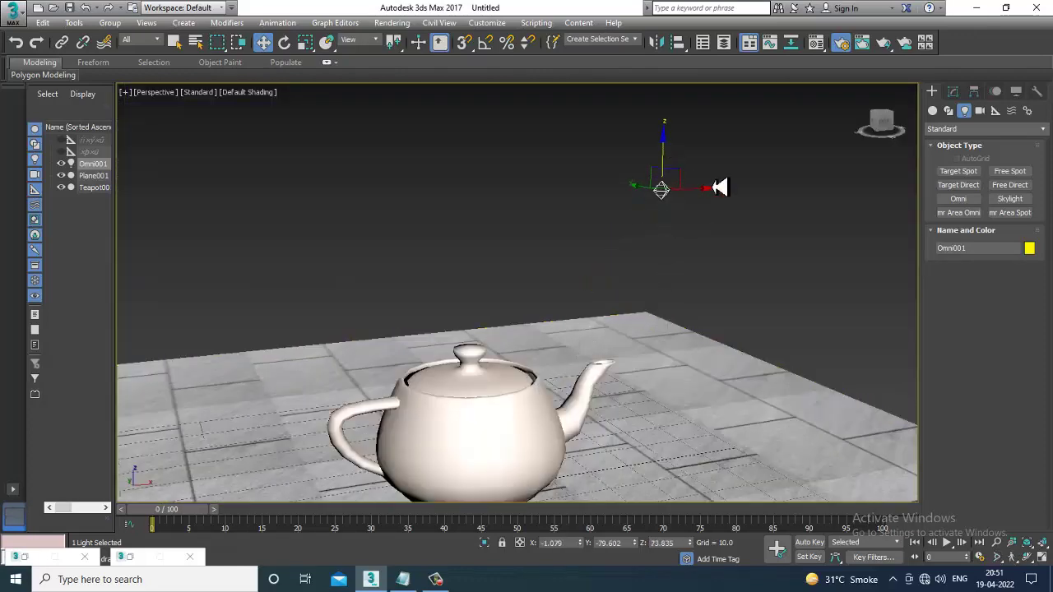
pyautogui.moveTo(733, 204); pyautogui.dragTo(802, 173, button='middle')
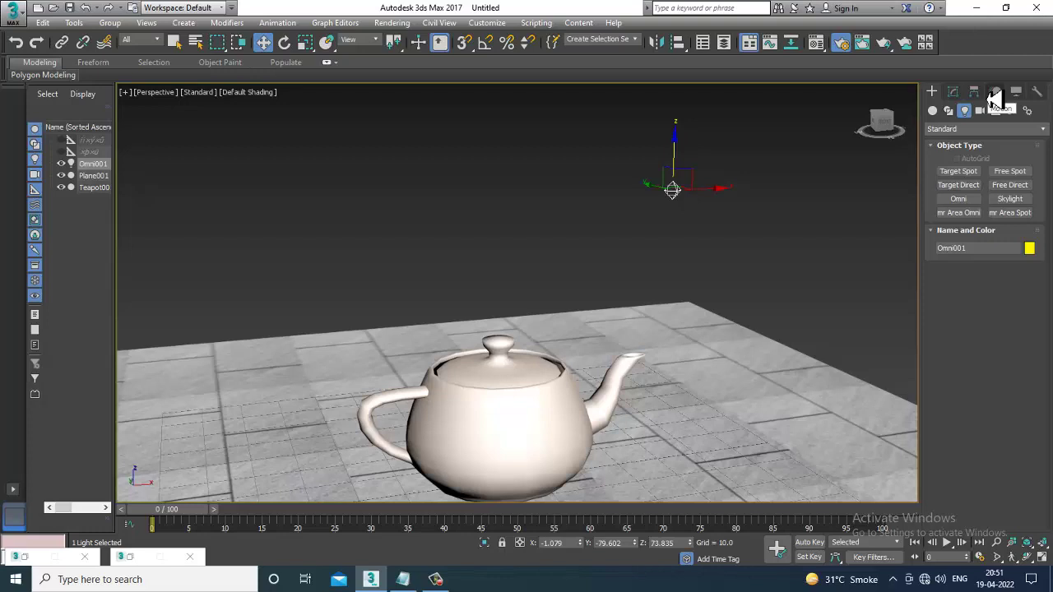
# Step: Raise the Omni light to a Z position of about 77 and rename it "Key light"
pyautogui.click(956, 93)
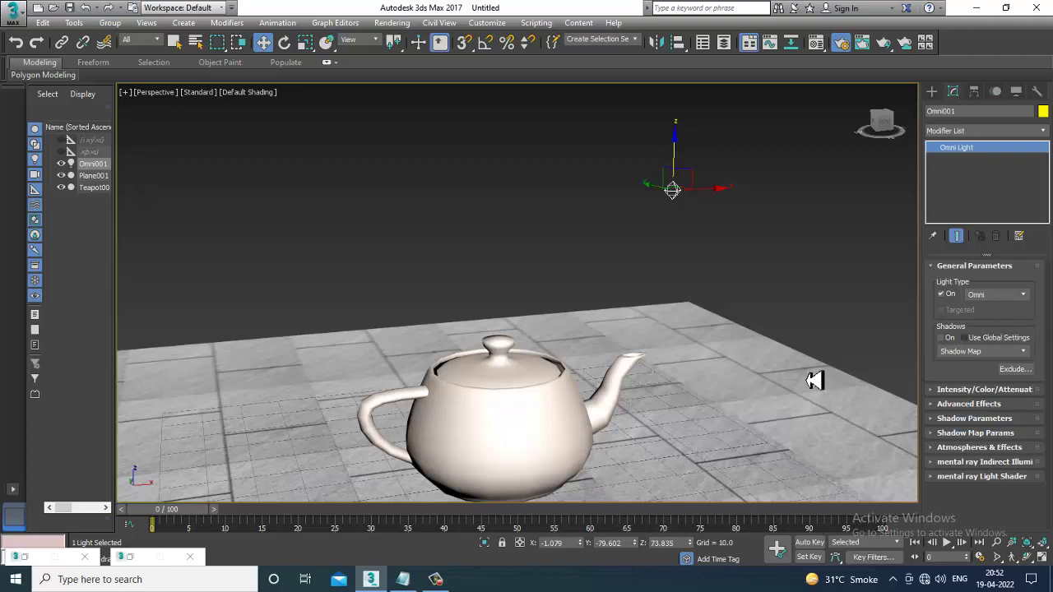
pyautogui.keyDown('alt'); pyautogui.moveTo(665, 277); pyautogui.dragTo(740, 230, button='middle'); pyautogui.keyUp('alt')
pyautogui.click(979, 112)
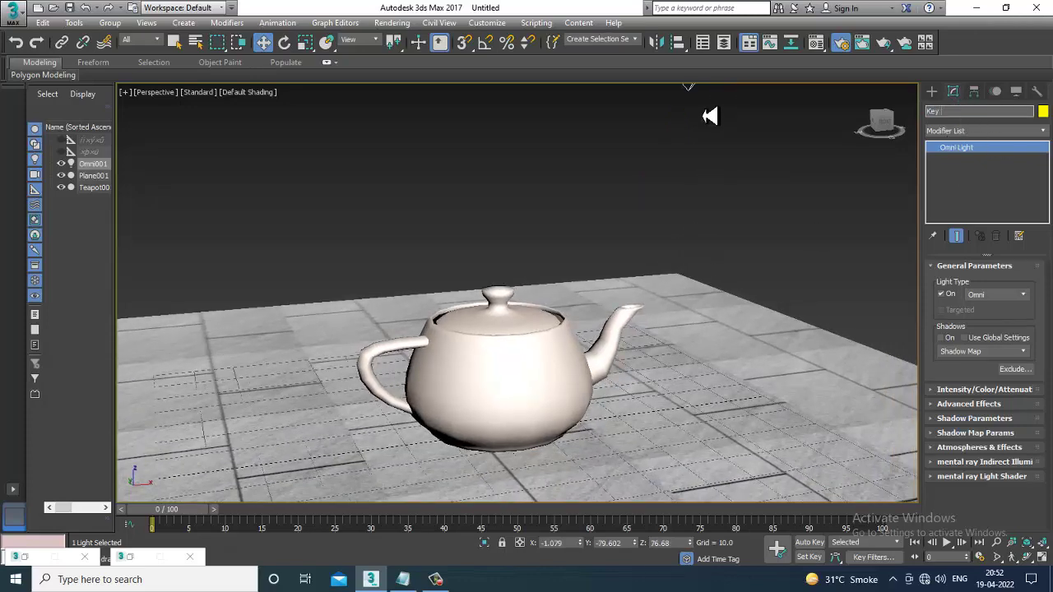
pyautogui.press('Return')
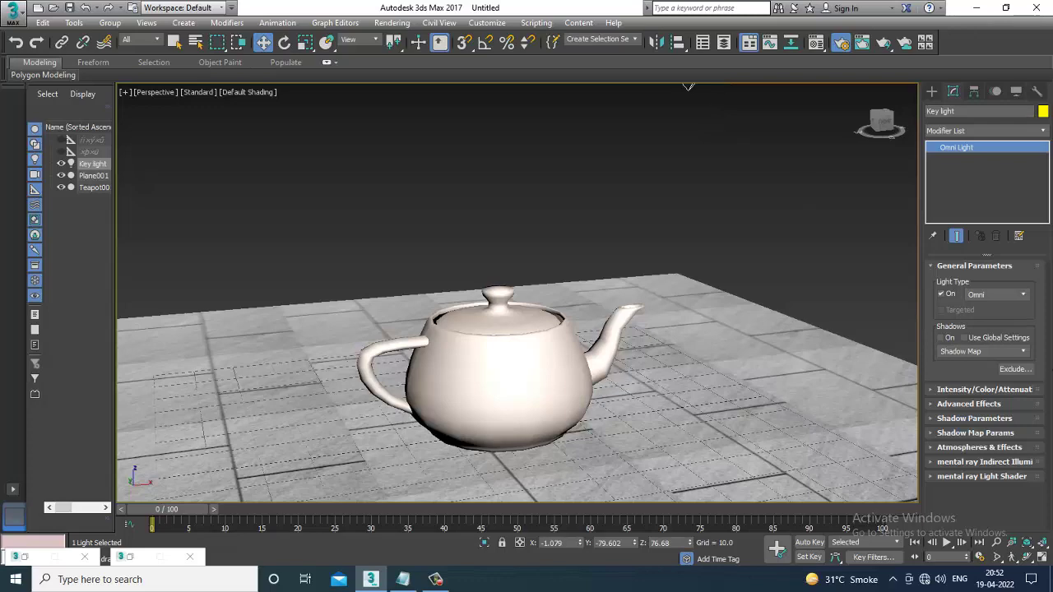
# Step: Show the key light's intensity, colour and attenuation settings and switch the Perspective viewport to High Quality
pyautogui.click(975, 390)
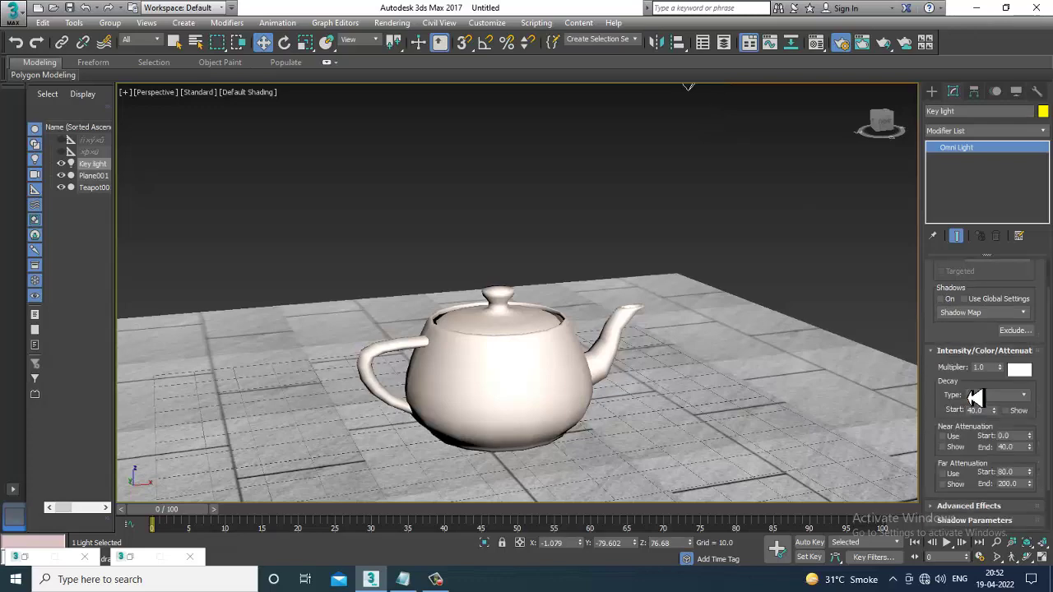
pyautogui.scroll(-2, 959, 333)
pyautogui.scroll(-3, 642, 318)
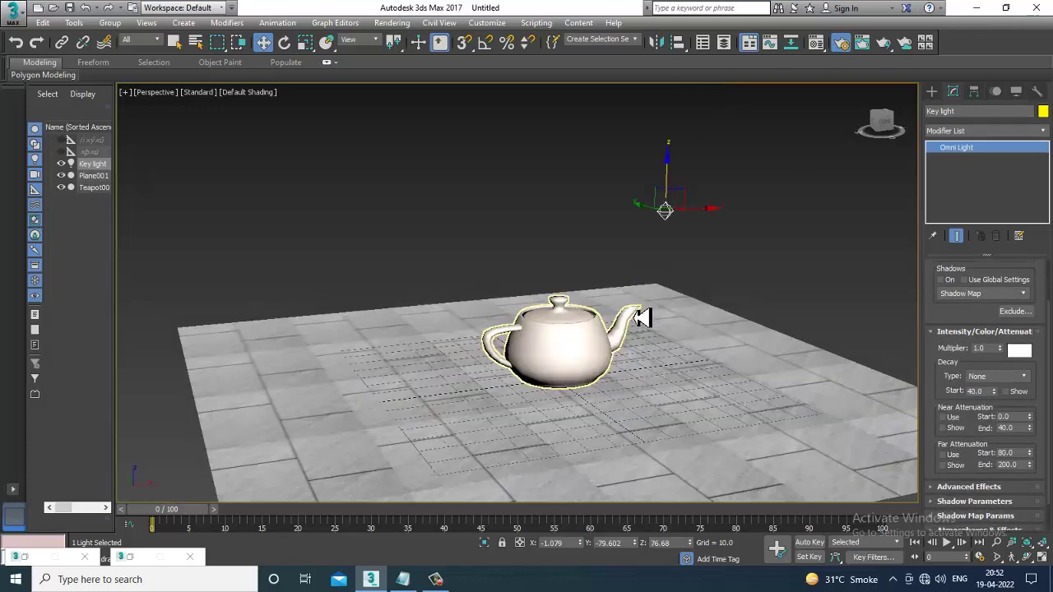
pyautogui.scroll(3, 650, 320)
pyautogui.scroll(1, 733, 336)
pyautogui.click(202, 93)
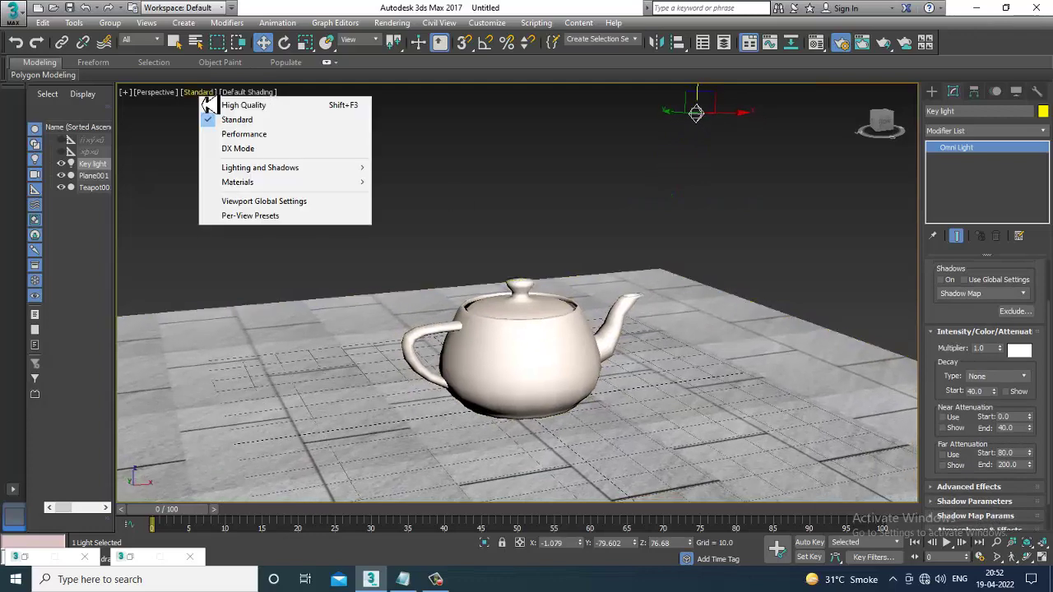
pyautogui.click(245, 106)
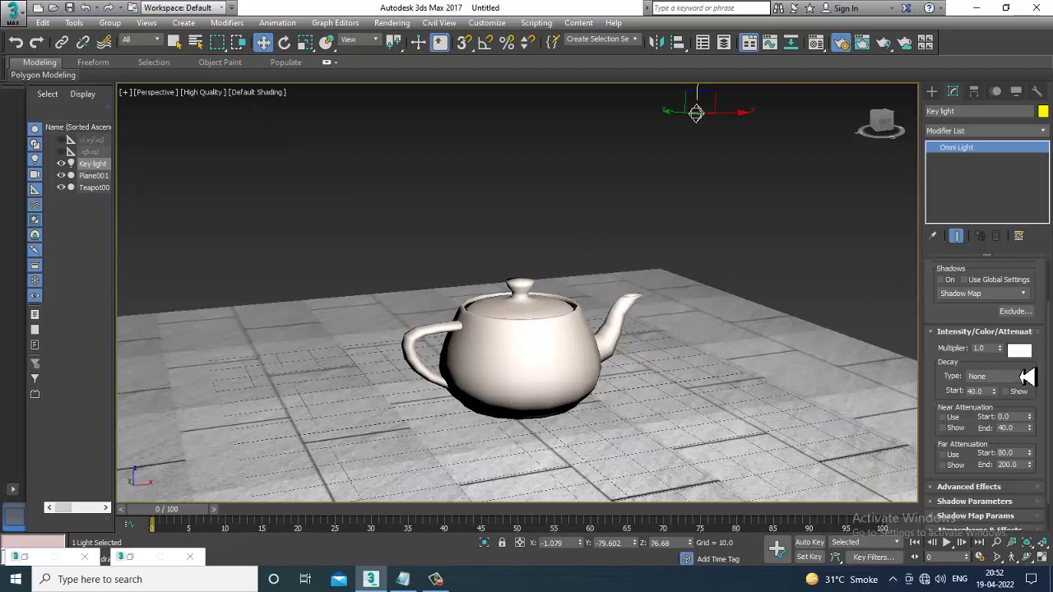
# Step: Set the key light's colour to a warm grey of about RGB 192, 187, 178
pyautogui.moveTo(1010, 356)
pyautogui.mouseDown()
pyautogui.moveTo(1018, 263)
pyautogui.moveTo(1027, 419)
pyautogui.moveTo(1018, 288)
pyautogui.moveTo(1027, 353)
pyautogui.mouseUp()
pyautogui.click(1026, 352)
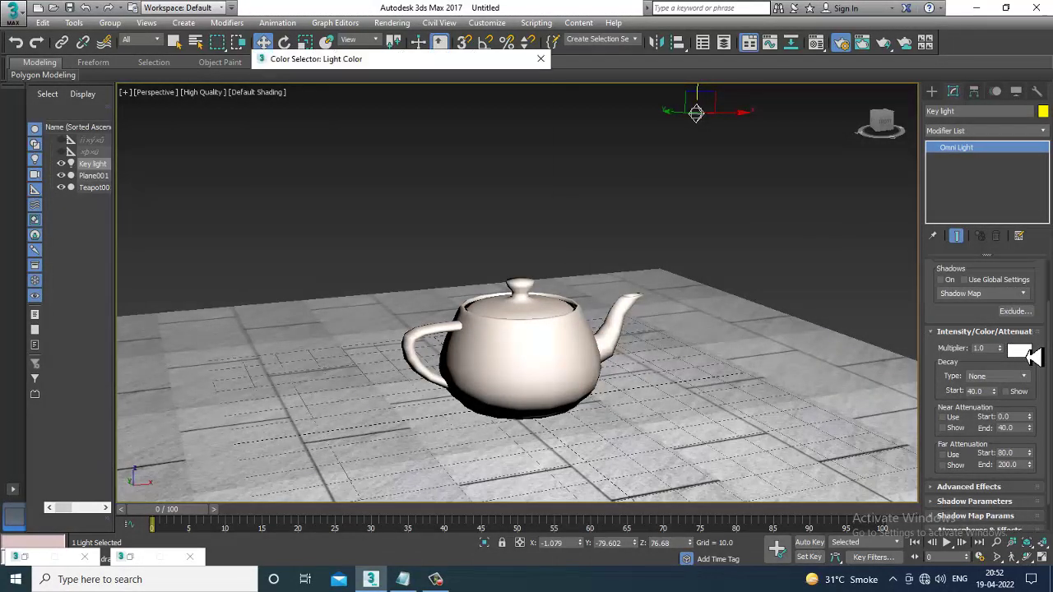
pyautogui.moveTo(271, 147); pyautogui.dragTo(274, 101)
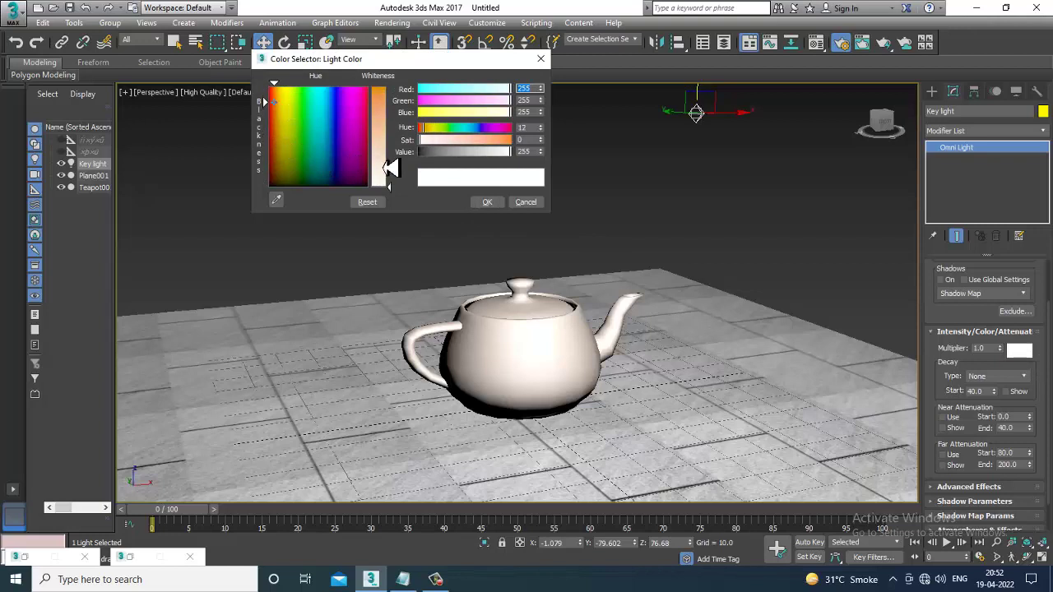
pyautogui.moveTo(391, 168); pyautogui.dragTo(387, 145)
pyautogui.click(285, 133)
pyautogui.moveTo(285, 133); pyautogui.dragTo(281, 169)
pyautogui.moveTo(390, 141); pyautogui.dragTo(403, 167)
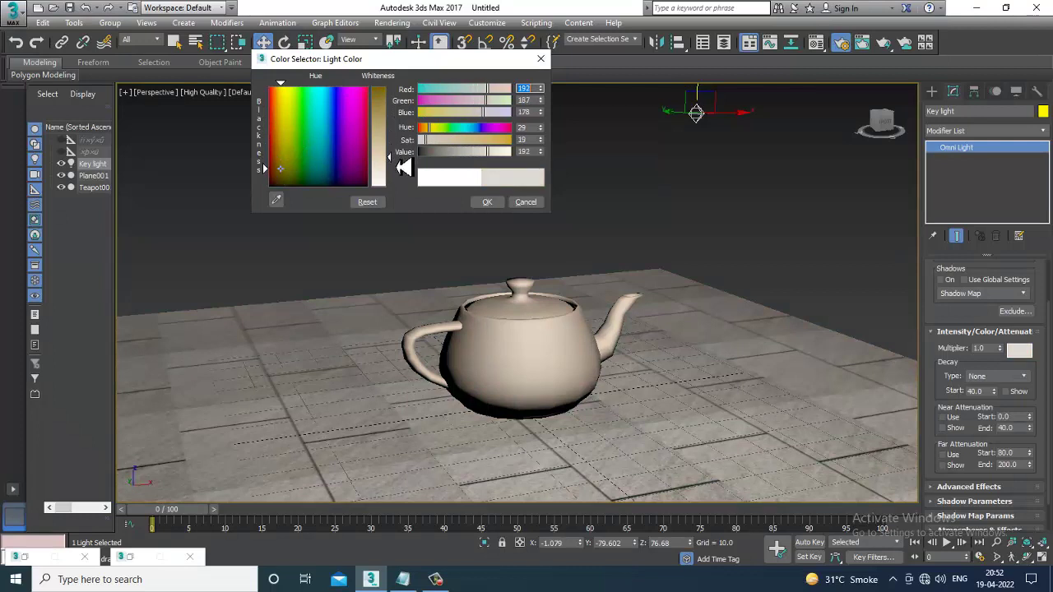
pyautogui.click(487, 202)
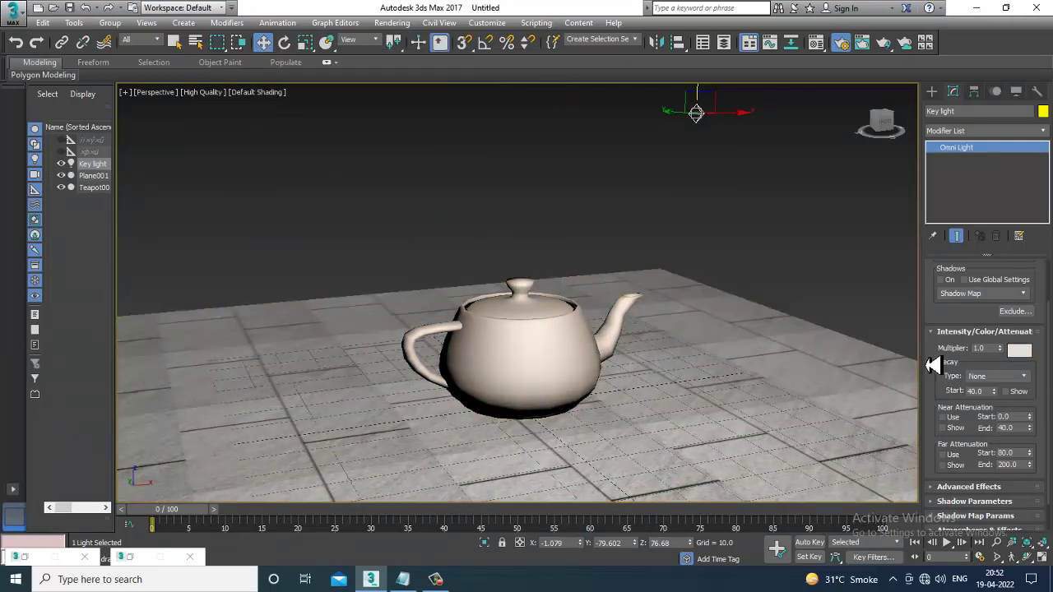
# Step: Turn on shadows for the key light, with Shadow Map as the shadow type
pyautogui.click(955, 281)
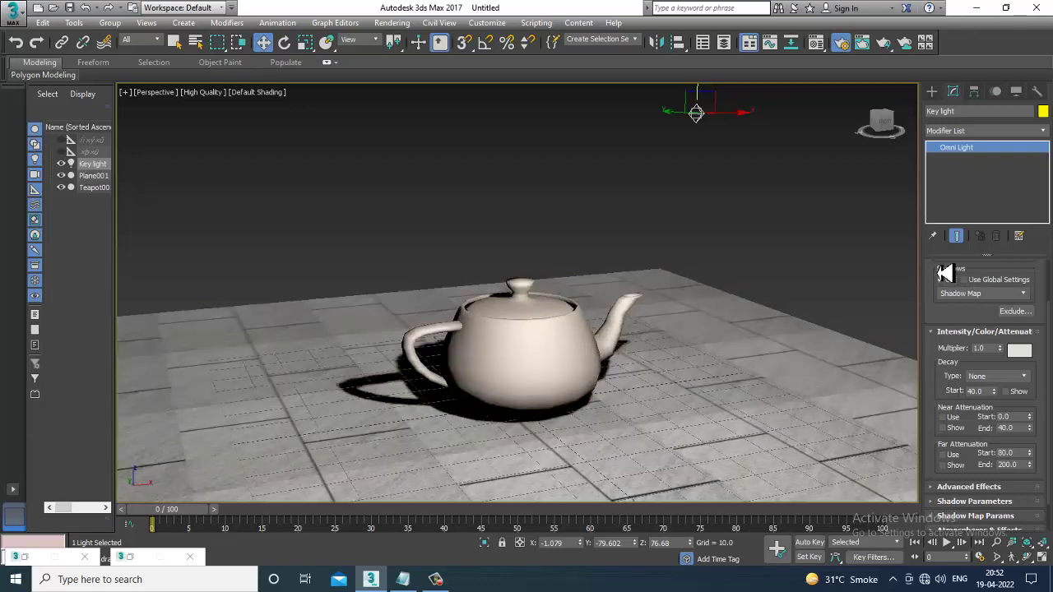
pyautogui.click(981, 294)
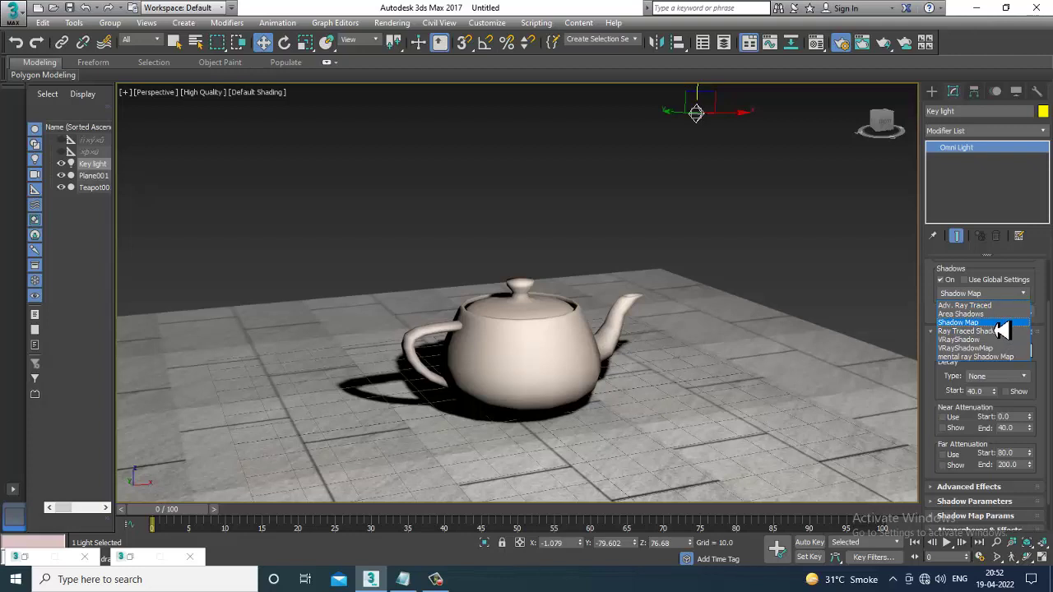
pyautogui.click(1000, 324)
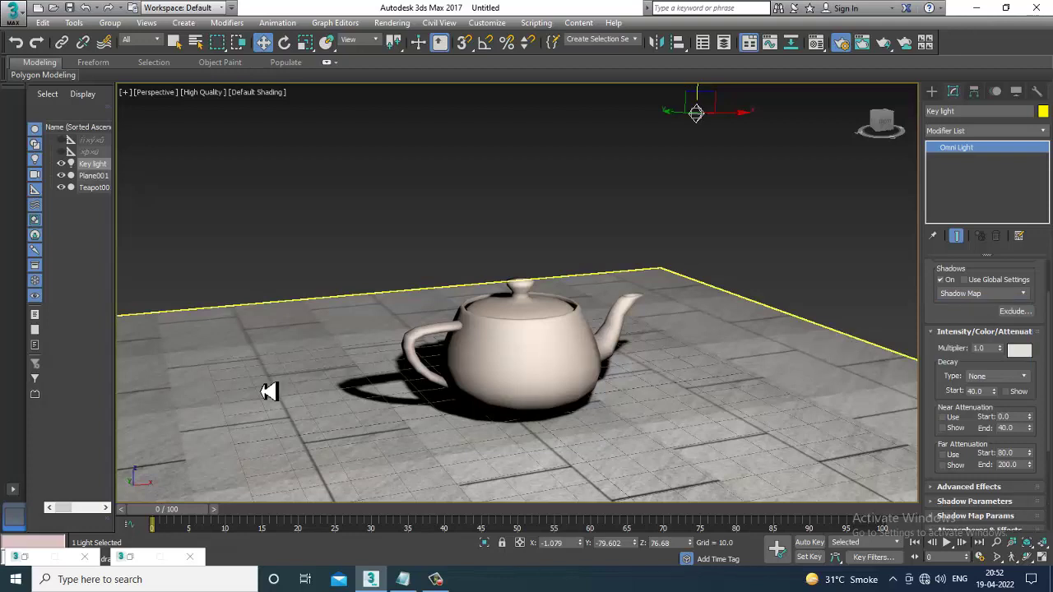
pyautogui.click(979, 294)
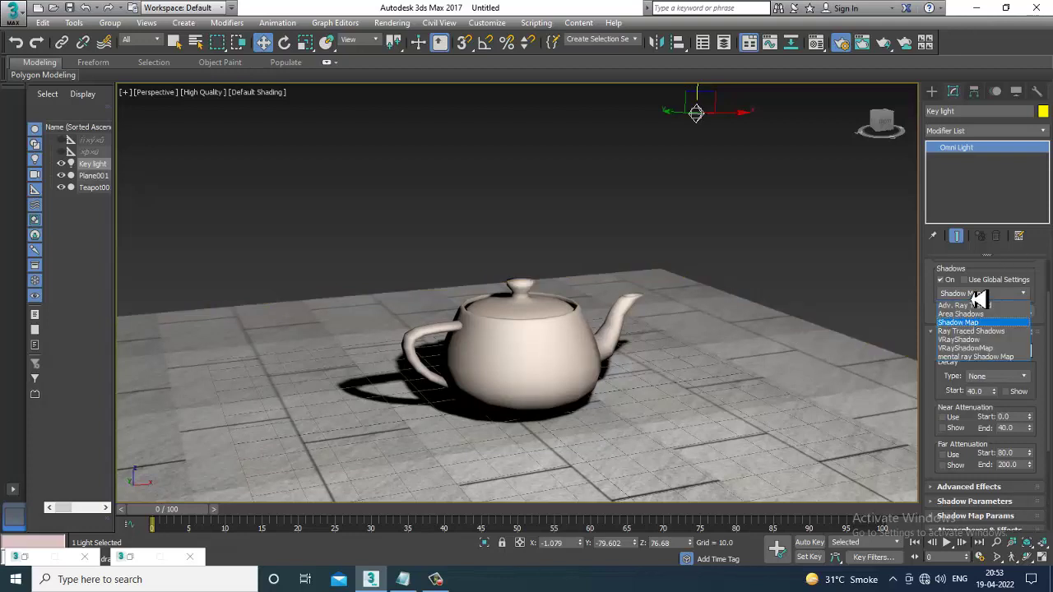
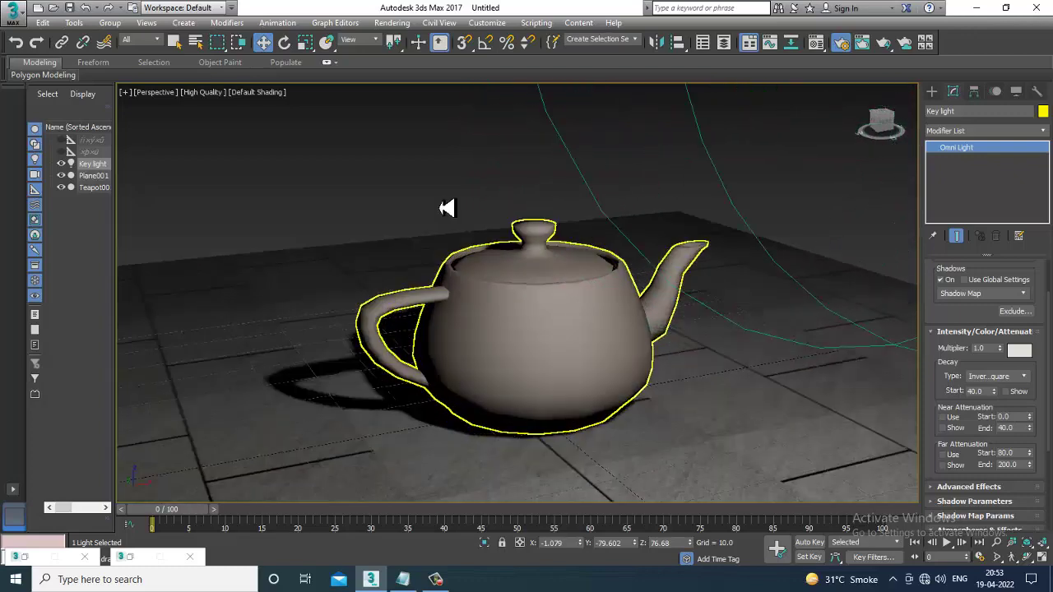
# Step: Render the Perspective view before and after setting the key light's decay type to Inverse
pyautogui.click(394, 22)
pyautogui.click(411, 40)
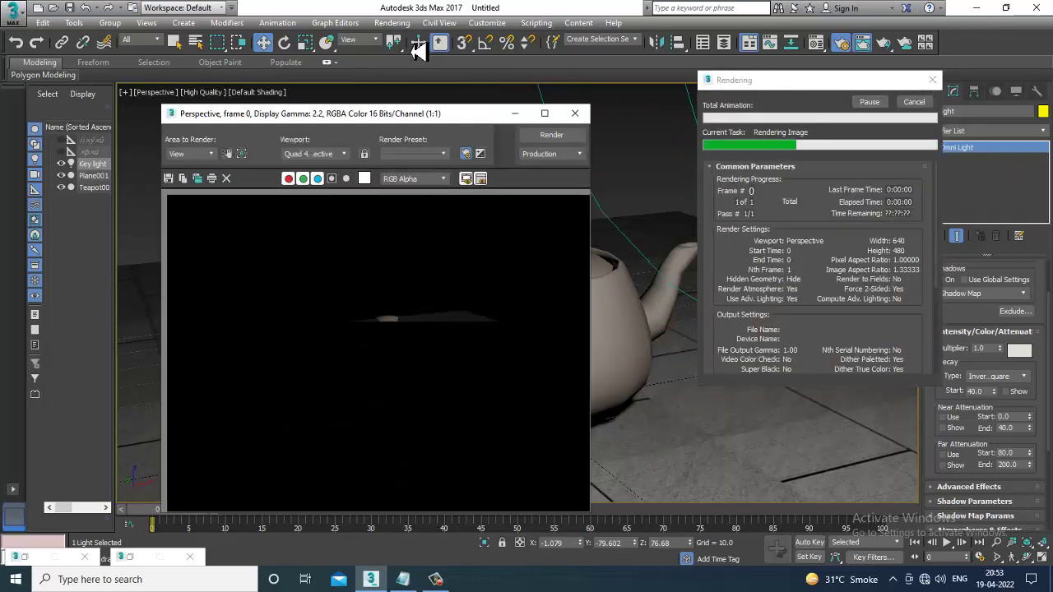
pyautogui.click(1012, 377)
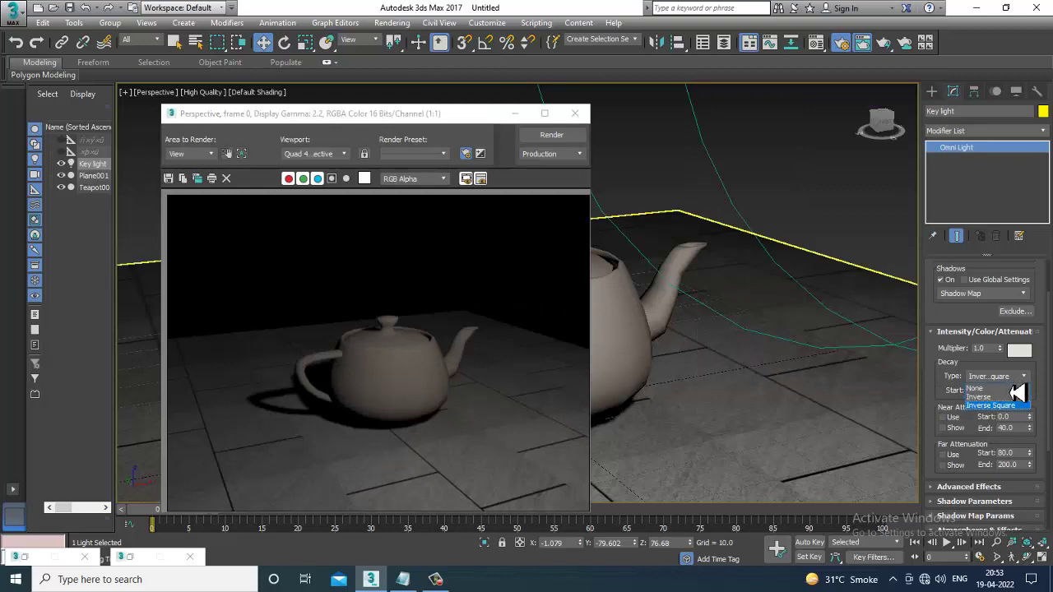
pyautogui.click(1014, 397)
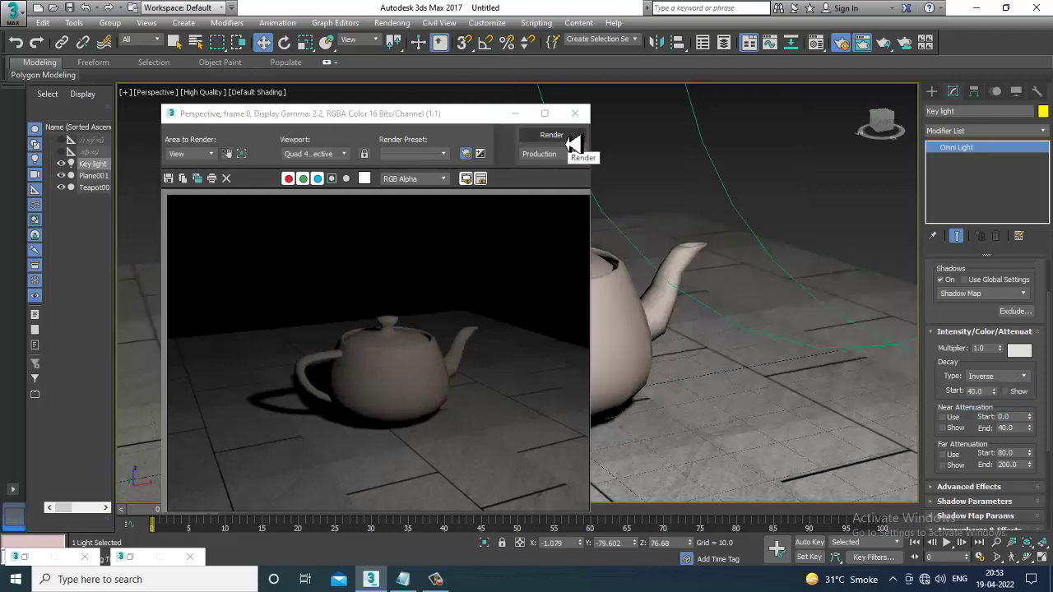
pyautogui.click(566, 140)
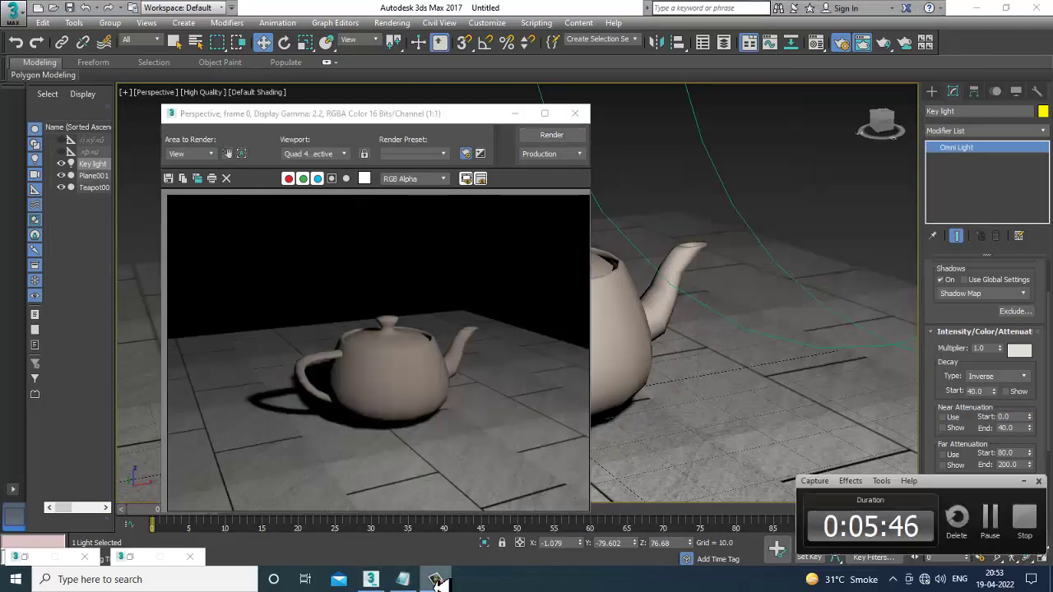
# Step: Set the key light's decay type to None, render the Perspective view and close the rendered frame
pyautogui.click(437, 582)
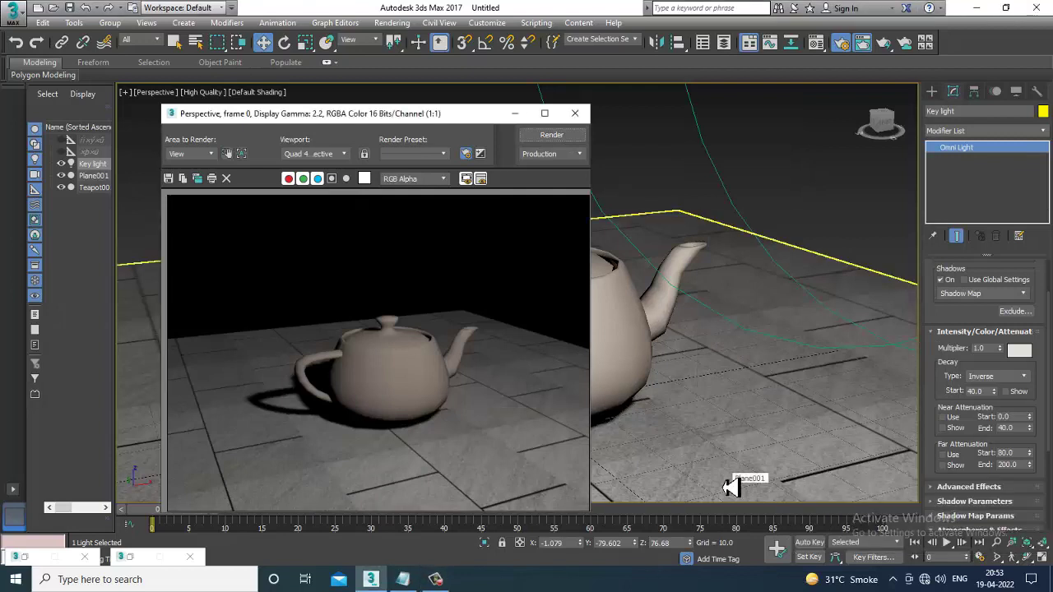
pyautogui.click(996, 376)
pyautogui.click(988, 387)
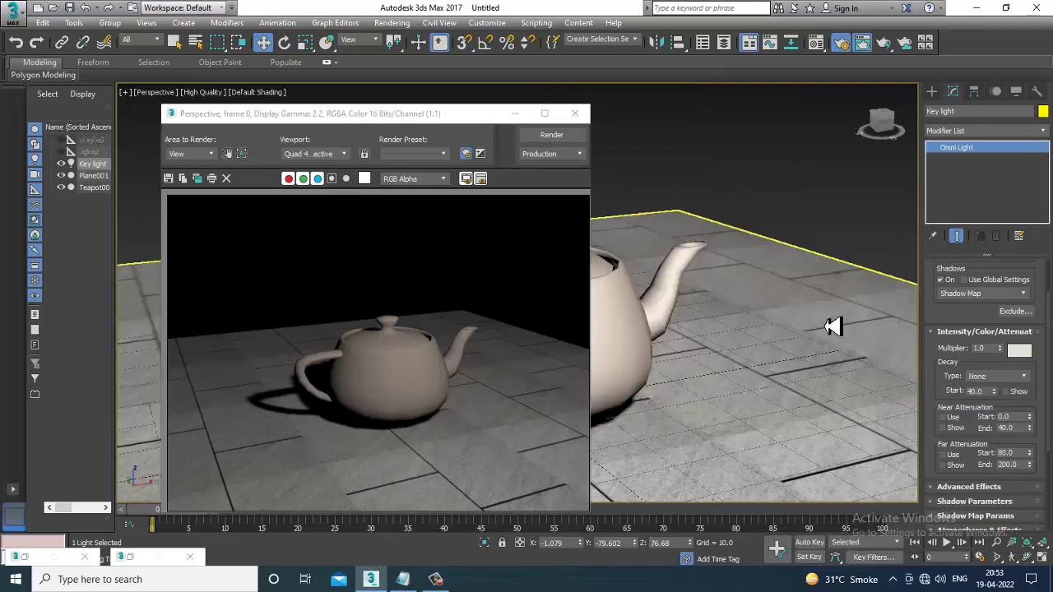
pyautogui.click(550, 136)
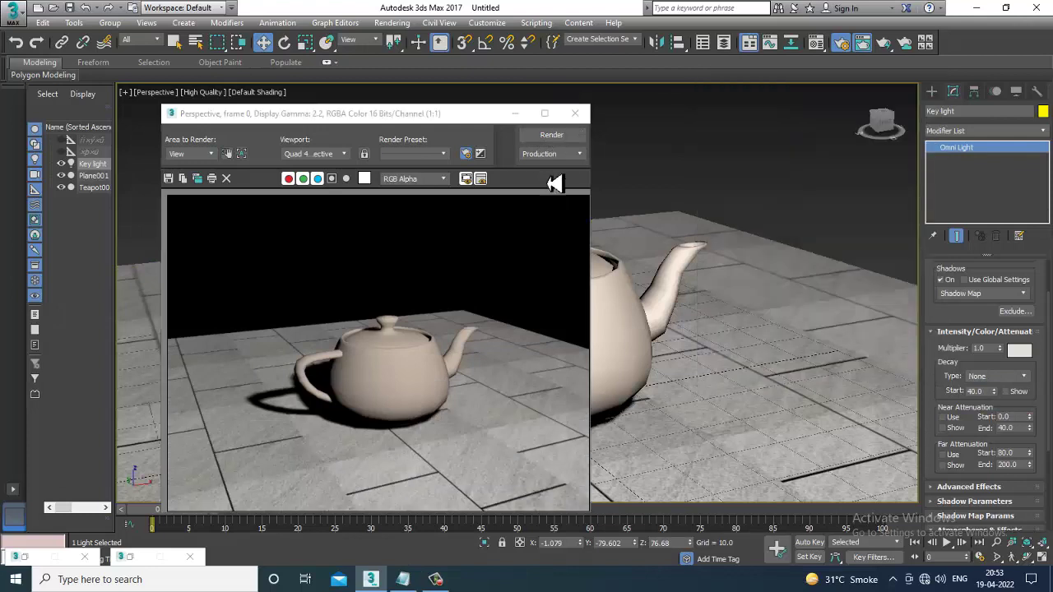
pyautogui.click(574, 112)
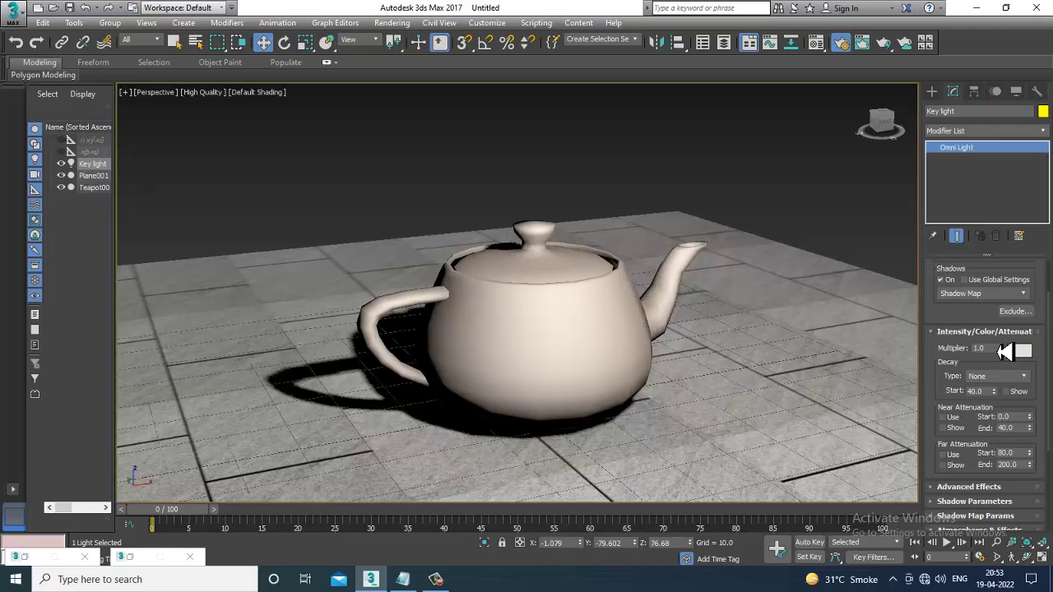
# Step: Turn on Use and Show for both the near and far attenuation of the key light
pyautogui.click(948, 417)
pyautogui.click(947, 428)
pyautogui.click(948, 454)
pyautogui.click(948, 465)
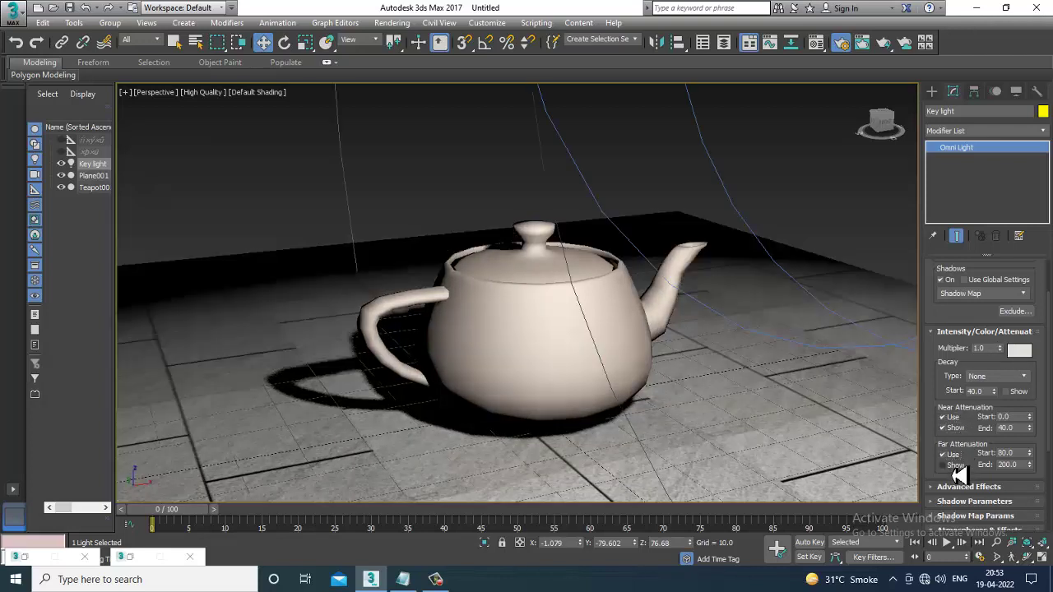
pyautogui.scroll(-5, 630, 395)
pyautogui.scroll(2, 630, 395)
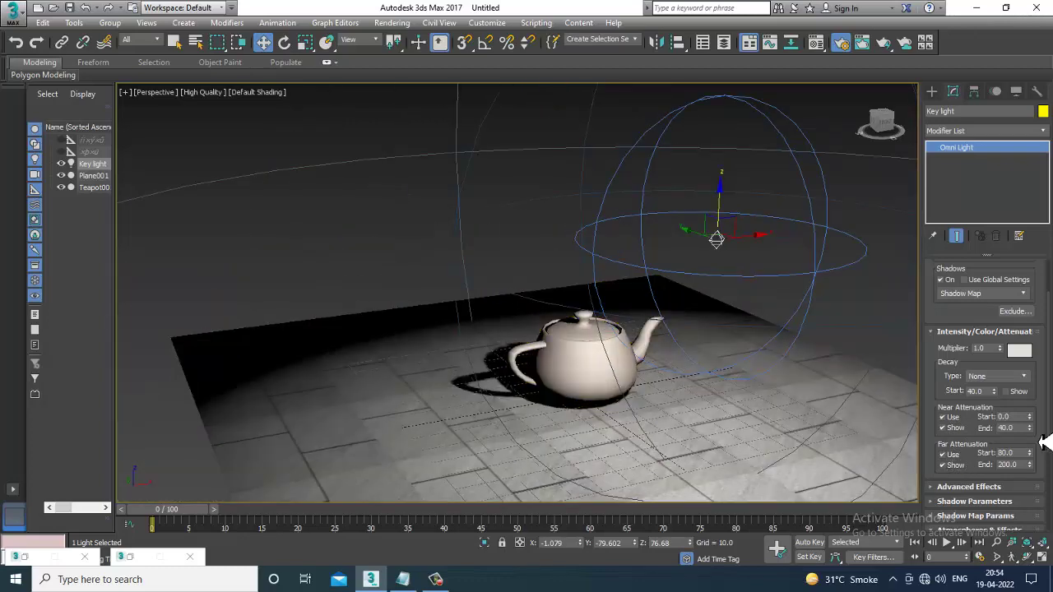
# Step: Set the key light's far attenuation end to 132 and render the Perspective view
pyautogui.moveTo(1031, 467); pyautogui.dragTo(1045, 496)
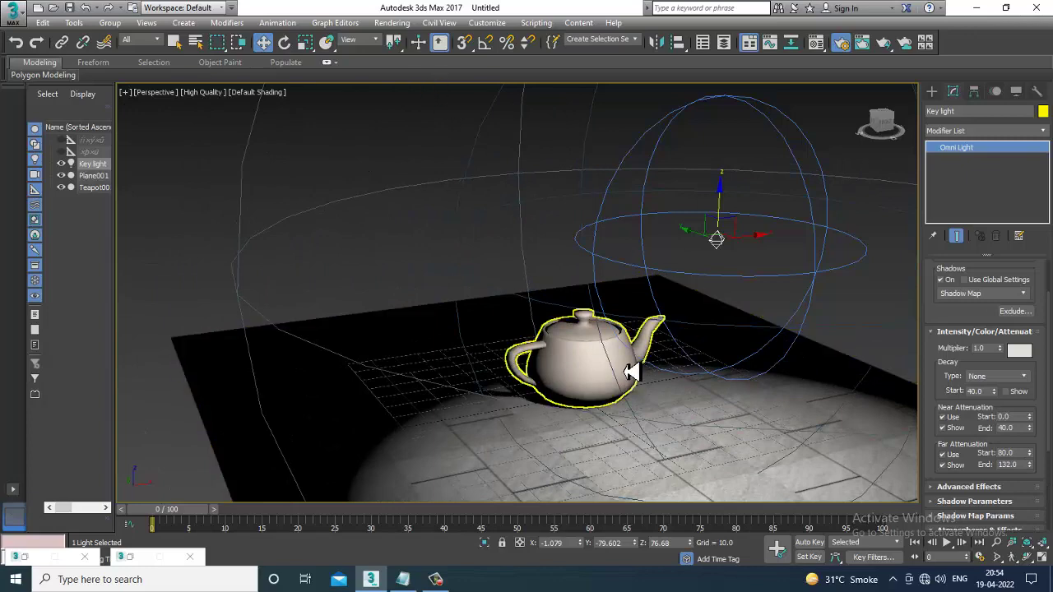
pyautogui.scroll(4, 640, 378)
pyautogui.scroll(-2, 641, 378)
pyautogui.scroll(1, 640, 379)
pyautogui.click(392, 22)
pyautogui.press('Escape')
pyautogui.click(439, 42)
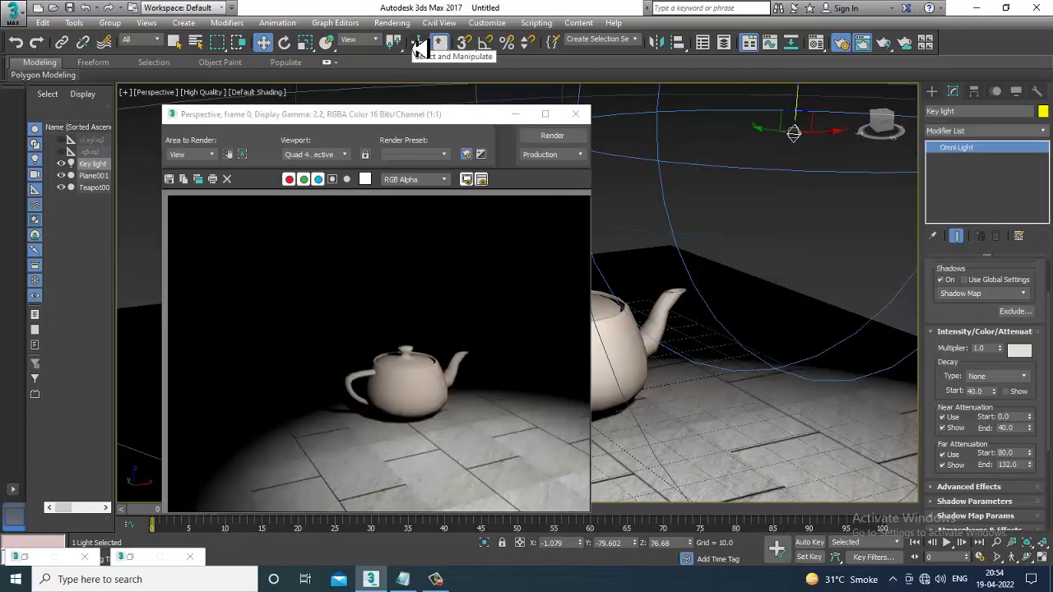
# Step: Lower the far attenuation end to 97.68 and render, then shrink the range to 74.237–79.121 and render again
pyautogui.moveTo(1038, 479); pyautogui.dragTo(1043, 494)
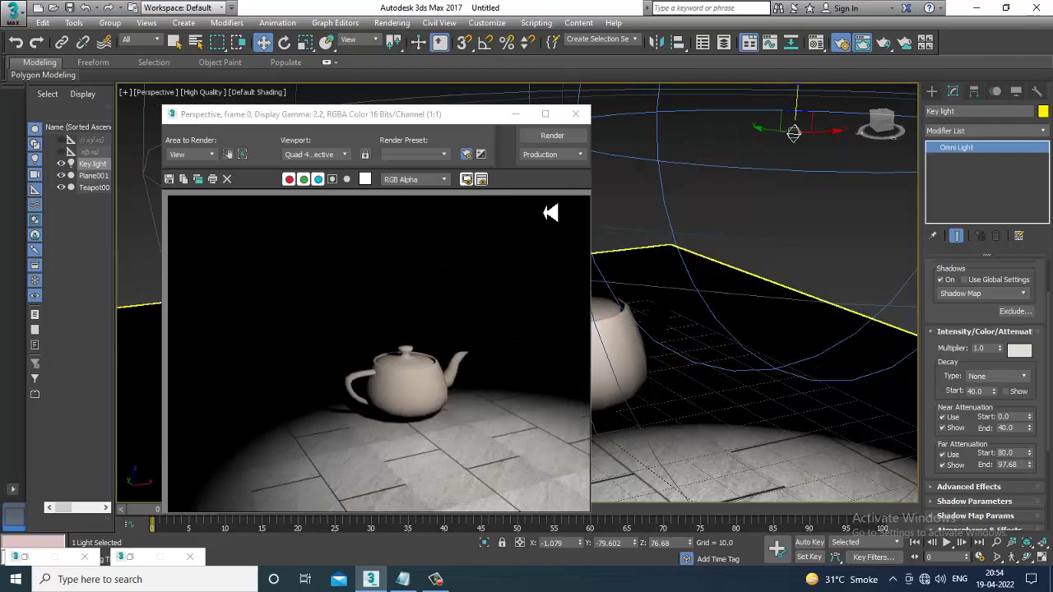
pyautogui.click(552, 136)
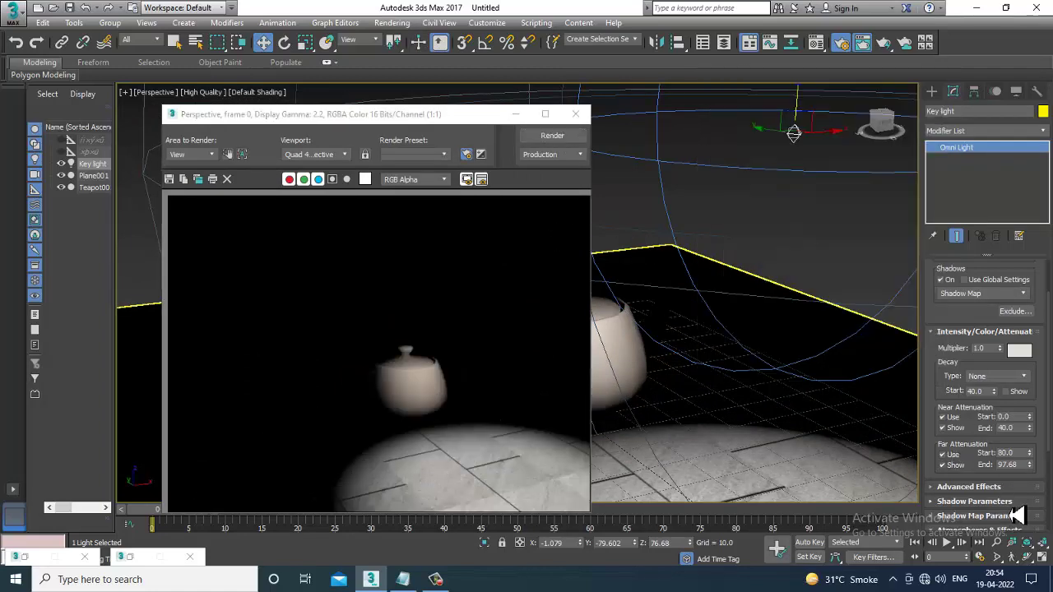
pyautogui.moveTo(1039, 479); pyautogui.dragTo(1041, 487)
pyautogui.click(553, 137)
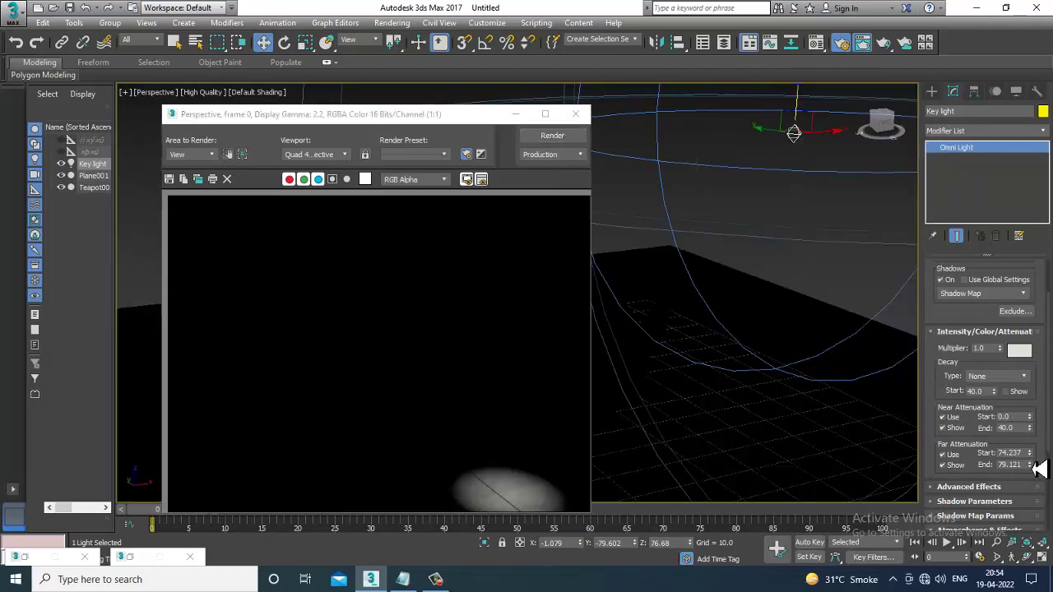
# Step: Raise the key light's far attenuation end to 109.187 and render the Perspective view again
pyautogui.moveTo(1038, 470); pyautogui.dragTo(1035, 444)
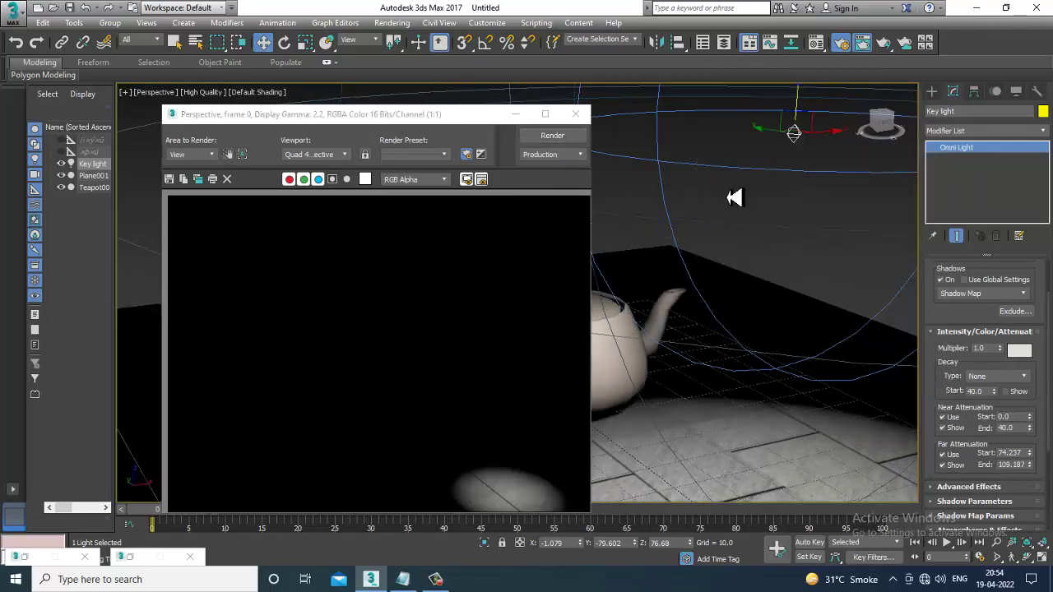
pyautogui.click(572, 139)
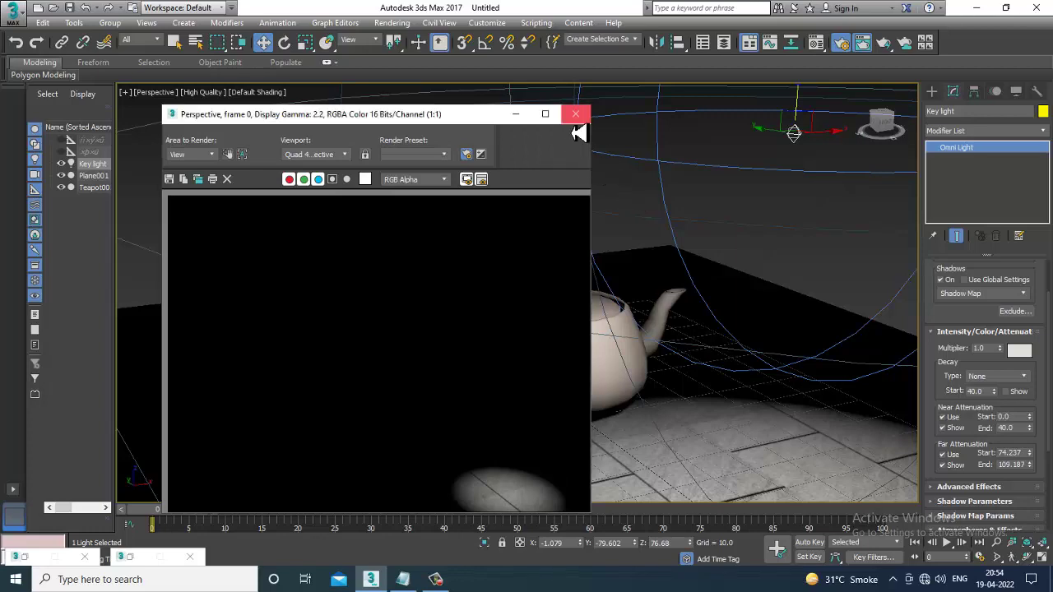
pyautogui.click(576, 114)
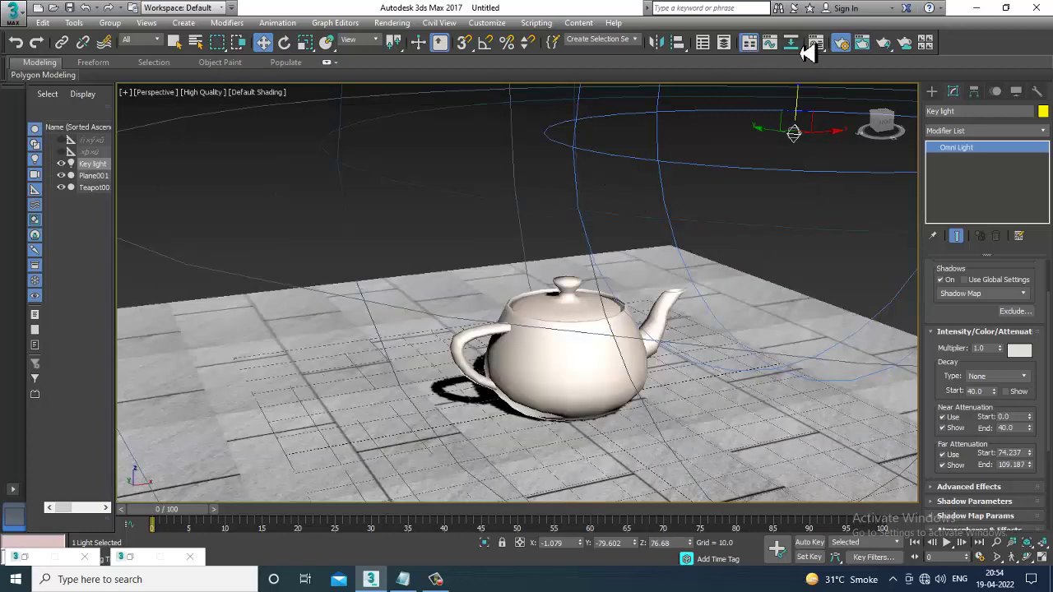
pyautogui.click(392, 22)
pyautogui.click(400, 40)
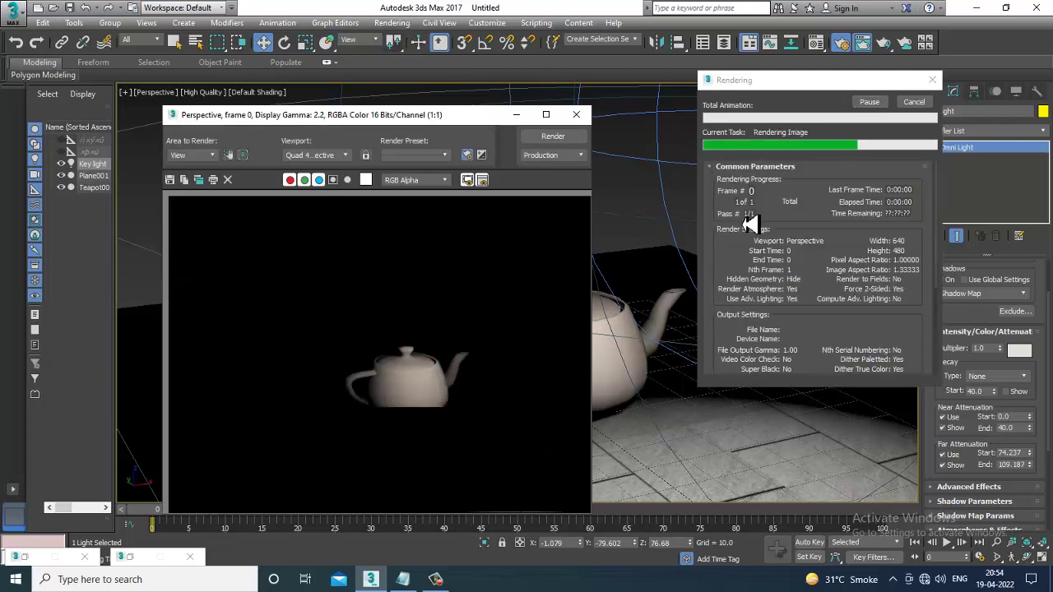
# Step: Extend the far attenuation end to 167.056, render the view and close the rendered frame
pyautogui.moveTo(1029, 465); pyautogui.dragTo(1032, 433)
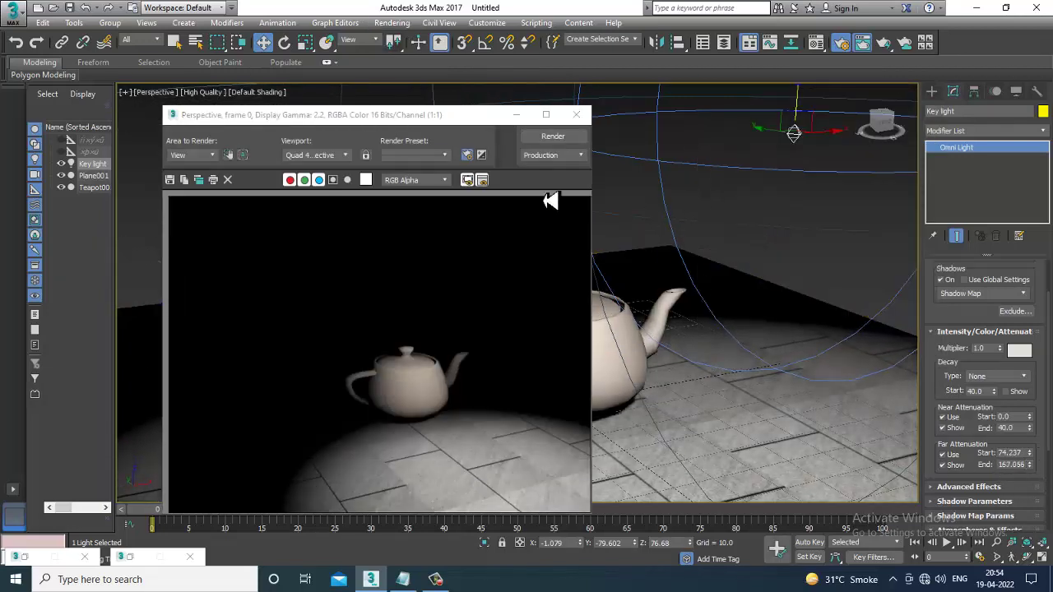
pyautogui.click(558, 142)
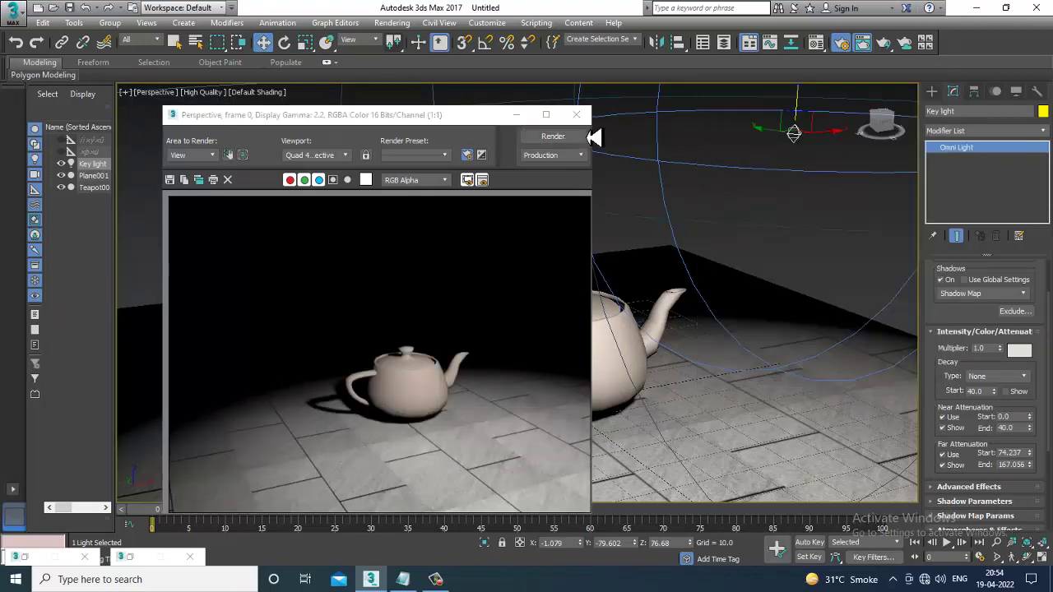
pyautogui.click(576, 114)
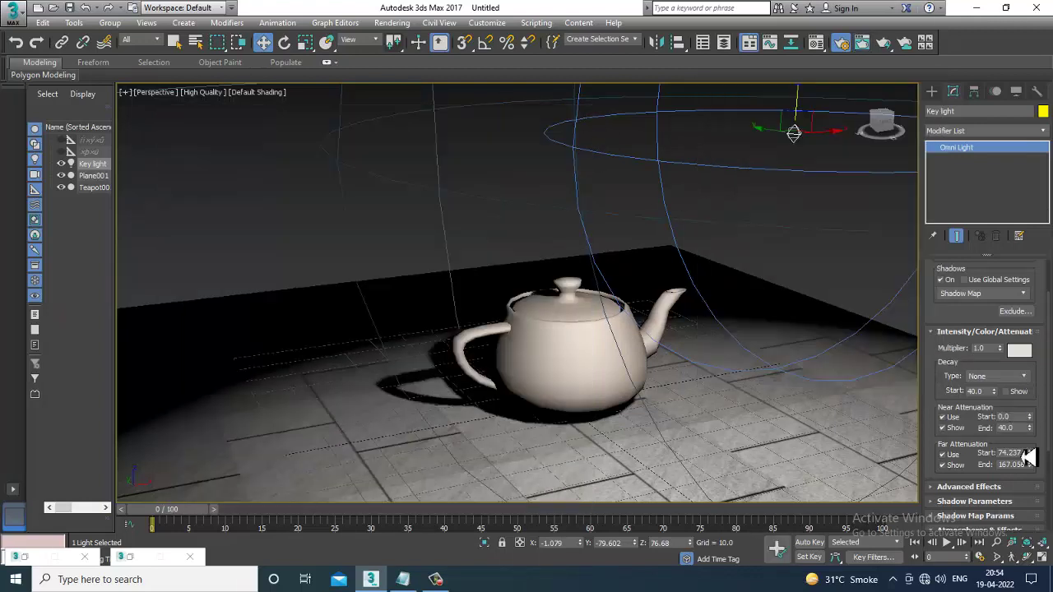
# Step: Set the far attenuation end to 253.925 and show the key light's Advanced Effects settings
pyautogui.moveTo(1034, 467); pyautogui.dragTo(1039, 436)
pyautogui.click(932, 91)
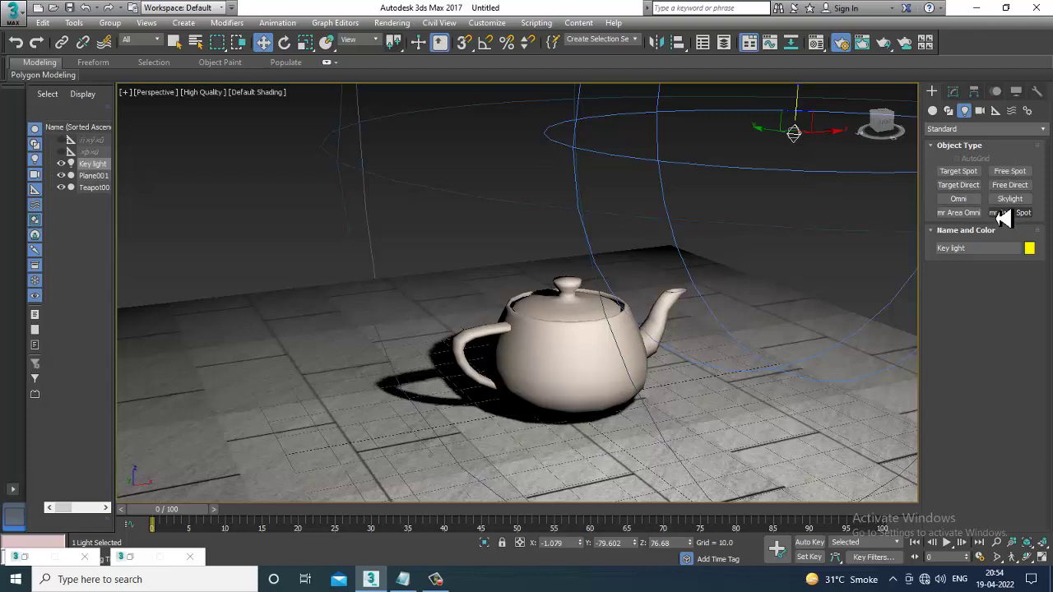
pyautogui.click(954, 95)
pyautogui.moveTo(981, 444); pyautogui.dragTo(979, 355)
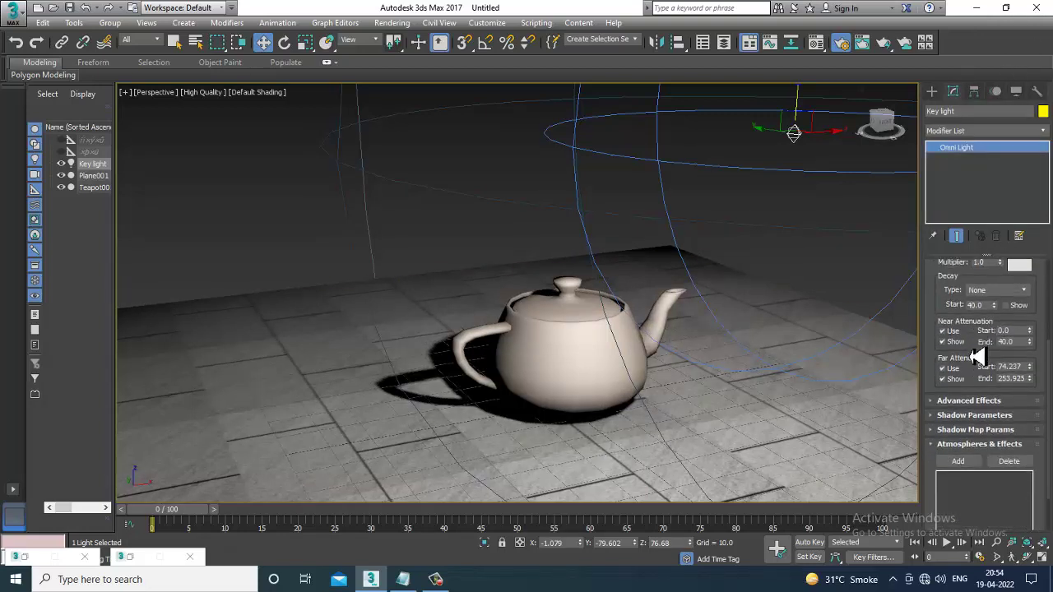
pyautogui.click(992, 403)
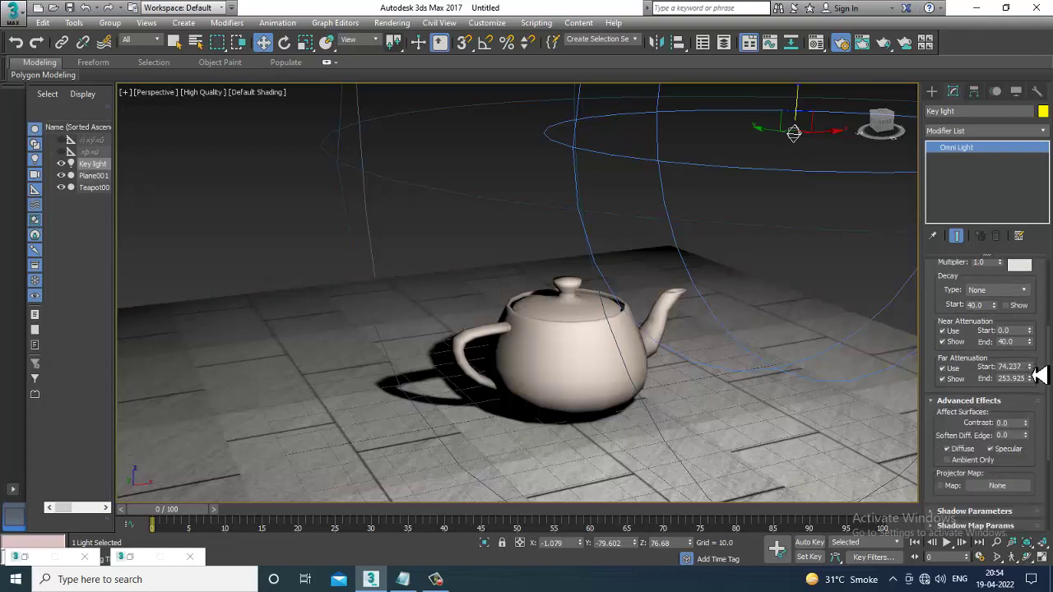
# Step: Try a contrast of 12 on the key light, reset it to 0 and render the Perspective view
pyautogui.rightClick(1026, 422)
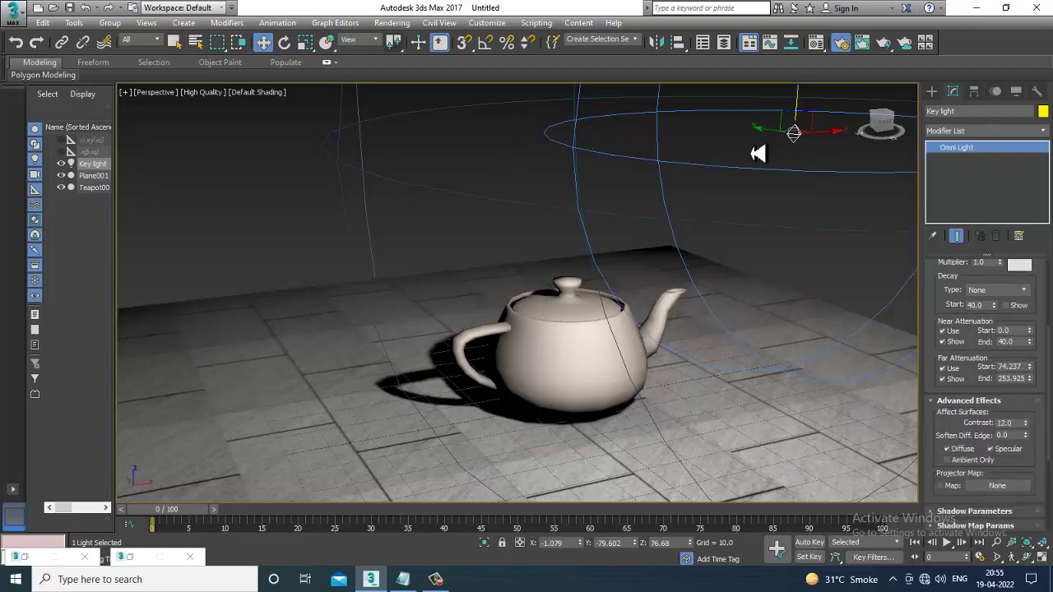
pyautogui.click(393, 22)
pyautogui.click(393, 22)
pyautogui.click(436, 43)
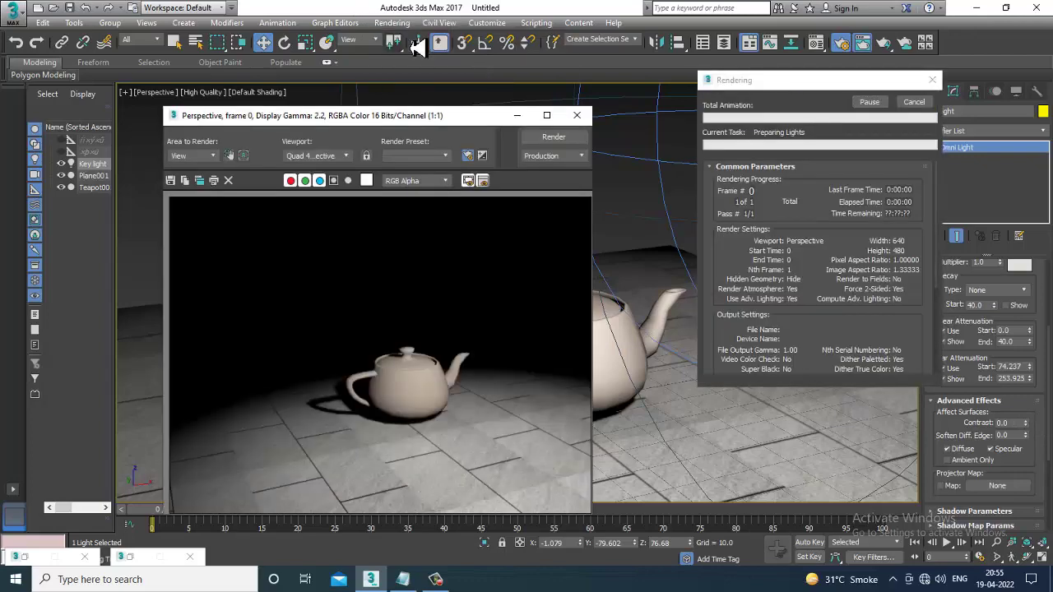
# Step: Render with the key light's contrast at 18, then set contrast to 34 and Soften Diff. Edge to 41 and render again
pyautogui.moveTo(1026, 423); pyautogui.dragTo(1028, 411)
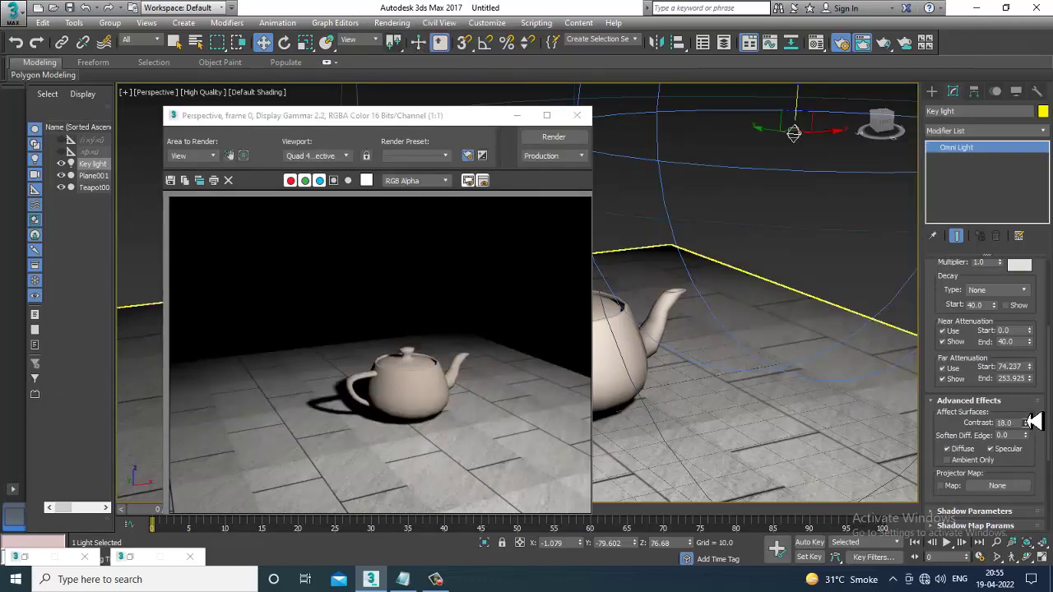
pyautogui.click(568, 140)
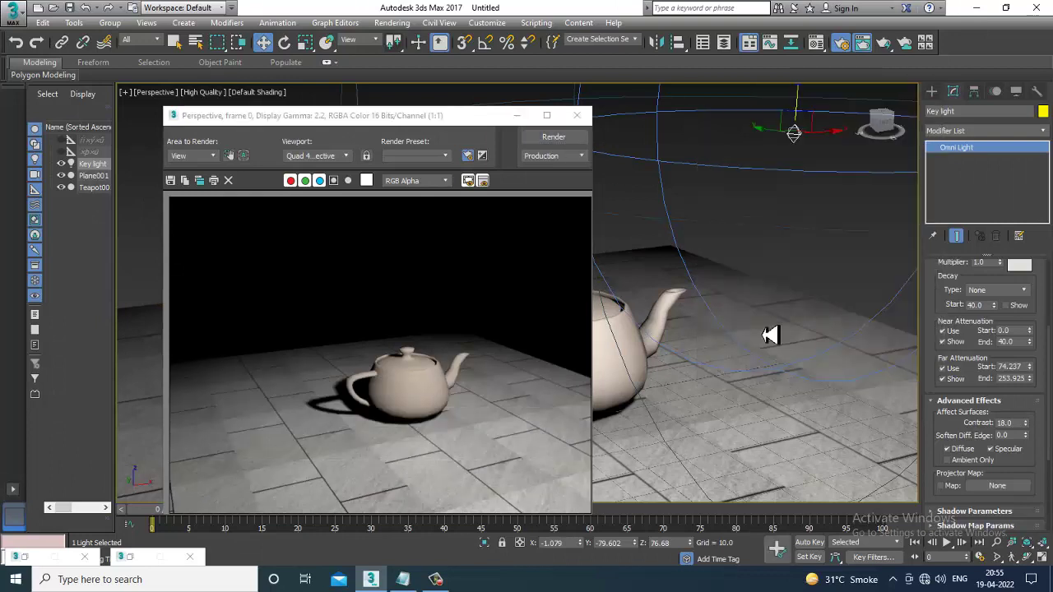
pyautogui.moveTo(1032, 425)
pyautogui.mouseDown()
pyautogui.moveTo(1032, 445)
pyautogui.moveTo(1025, 421)
pyautogui.mouseUp()
pyautogui.click(553, 140)
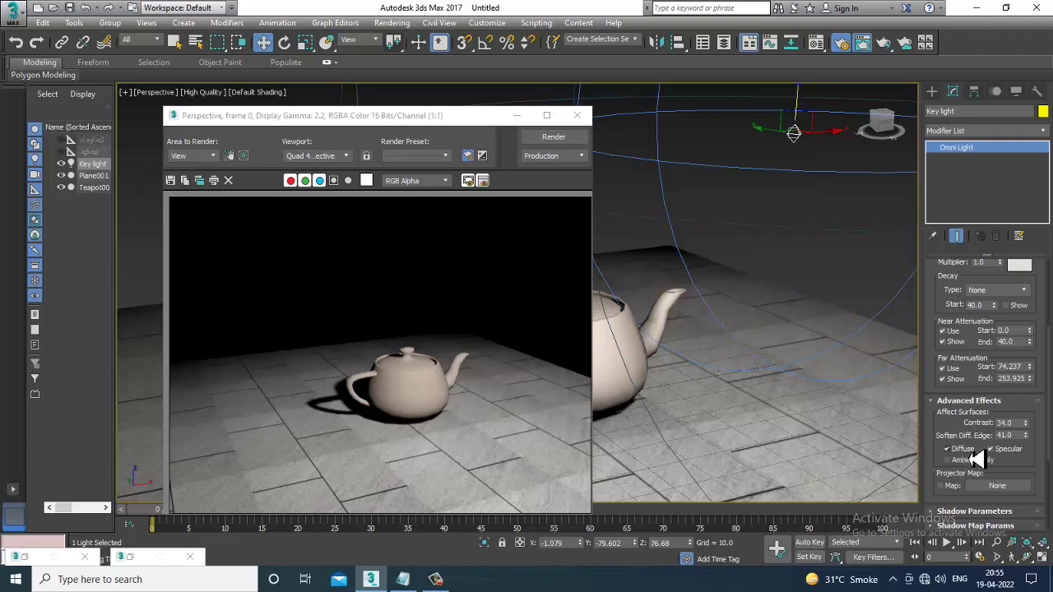
# Step: Render the view with the key light affecting Ambient Only, then turn that option off
pyautogui.click(948, 460)
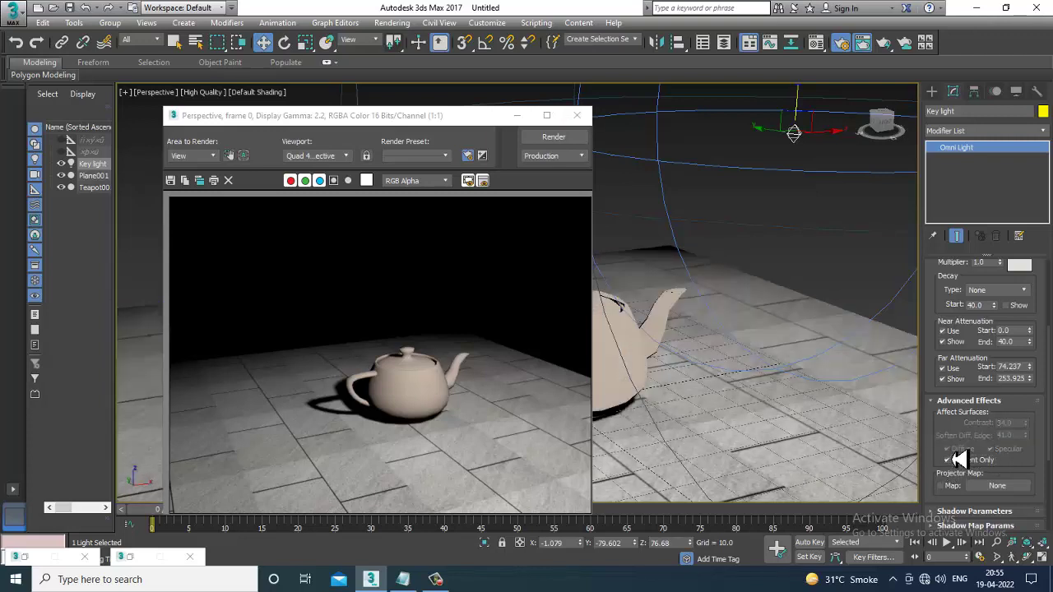
pyautogui.click(566, 141)
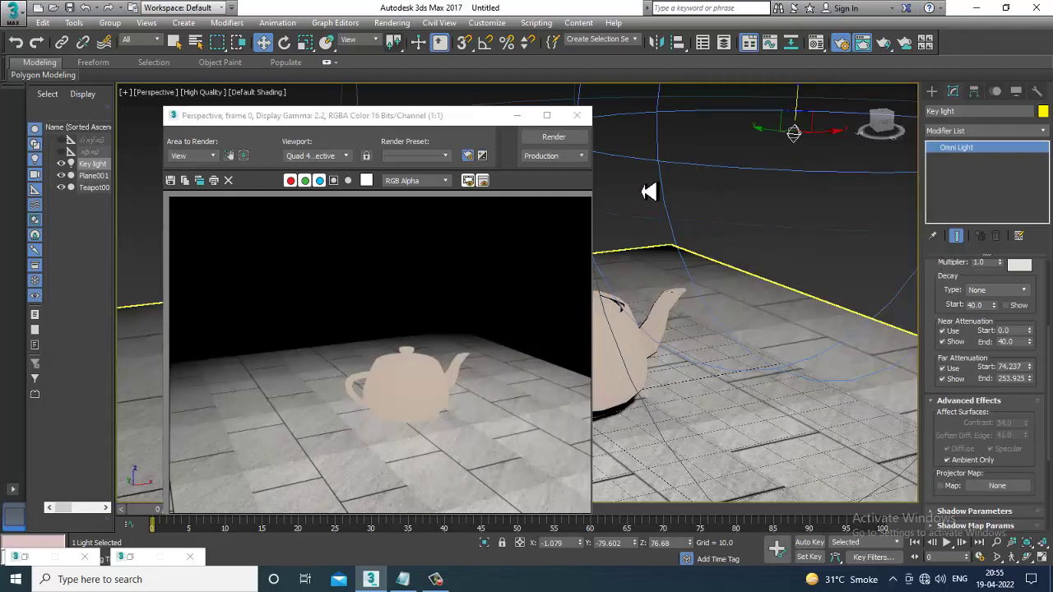
pyautogui.click(577, 115)
pyautogui.click(969, 462)
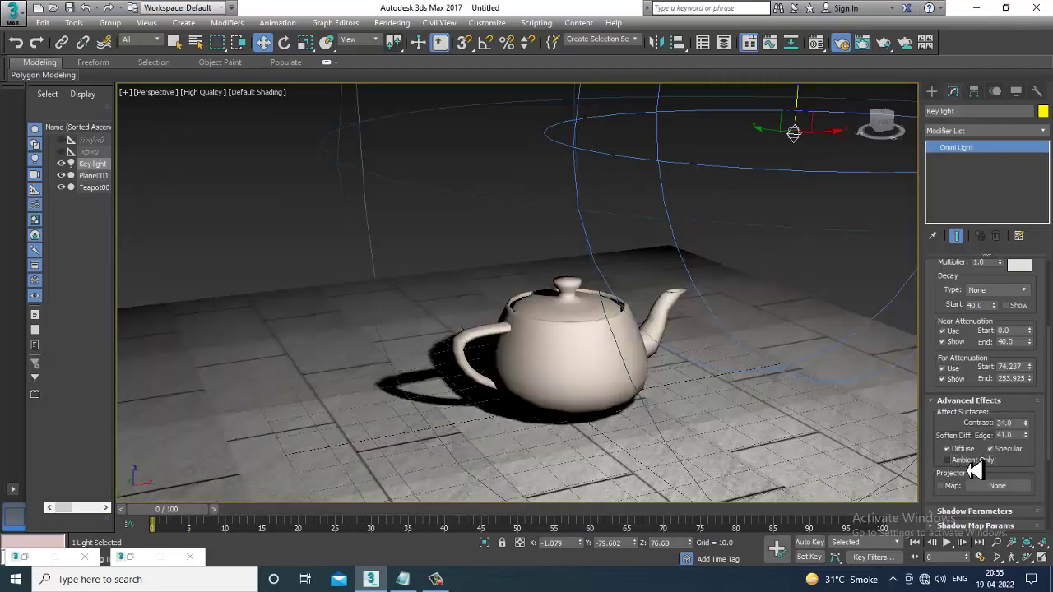
# Step: Render the view with the key light's Specular effect off, then turn it back on and render again
pyautogui.click(996, 452)
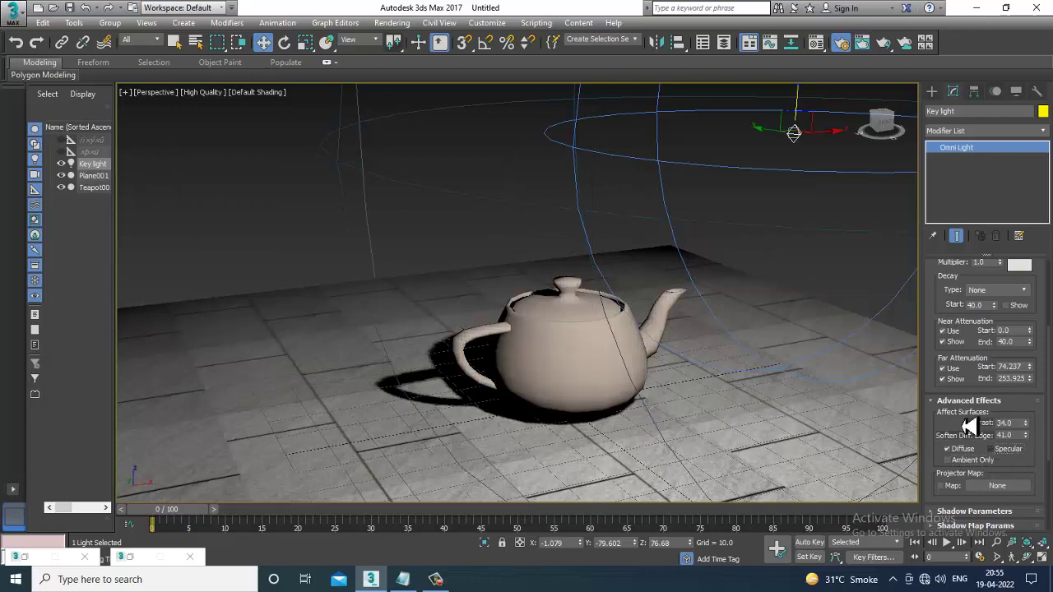
pyautogui.click(391, 22)
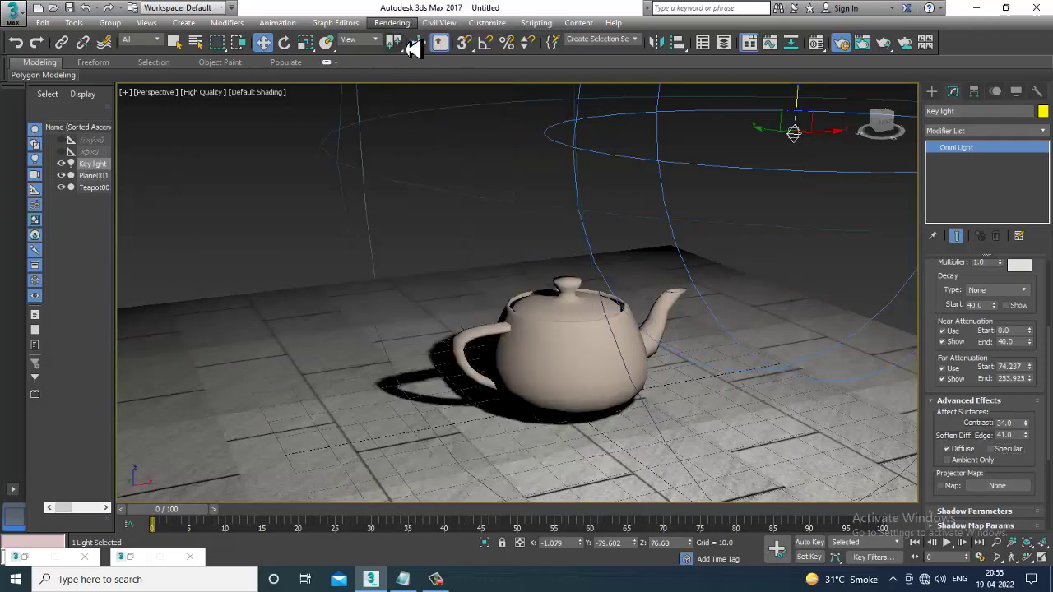
pyautogui.click(399, 36)
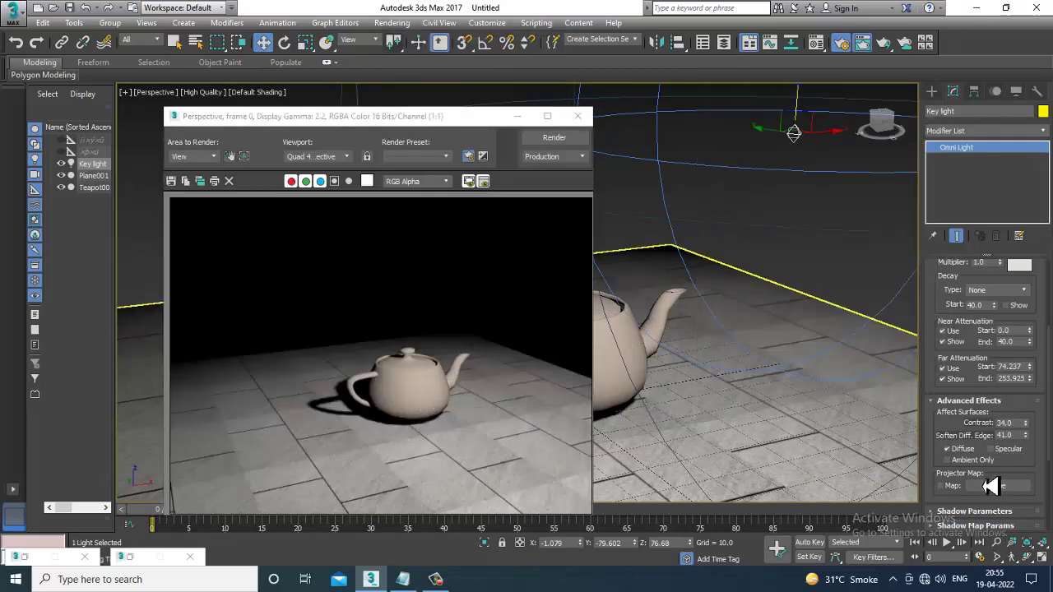
pyautogui.click(992, 450)
pyautogui.click(554, 138)
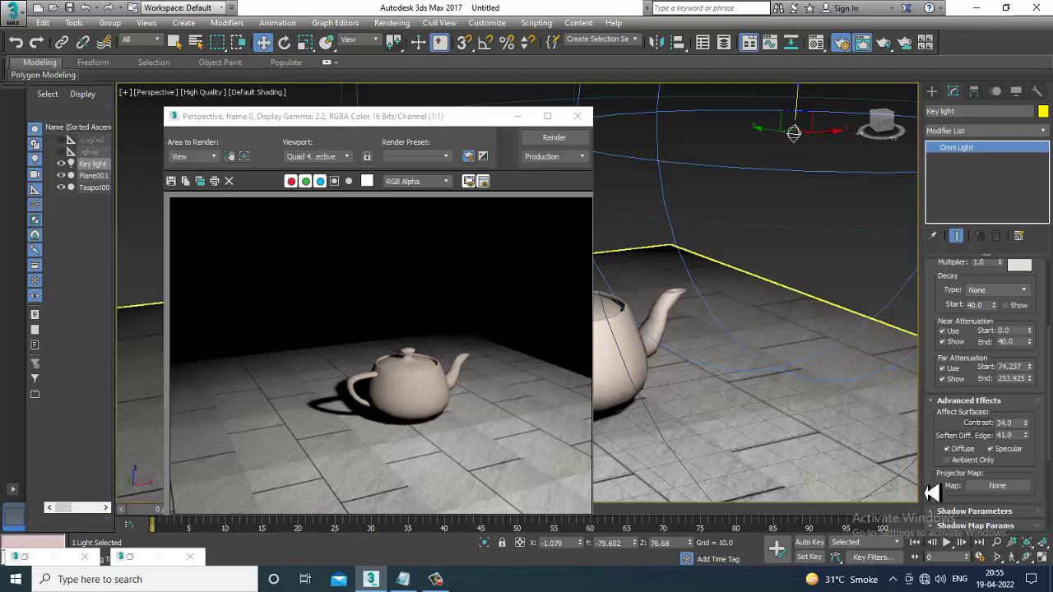
# Step: Enable the key light's projector map, assign the render31 bitmap from the texx folder and render the Perspective view
pyautogui.moveTo(948, 462); pyautogui.dragTo(950, 405)
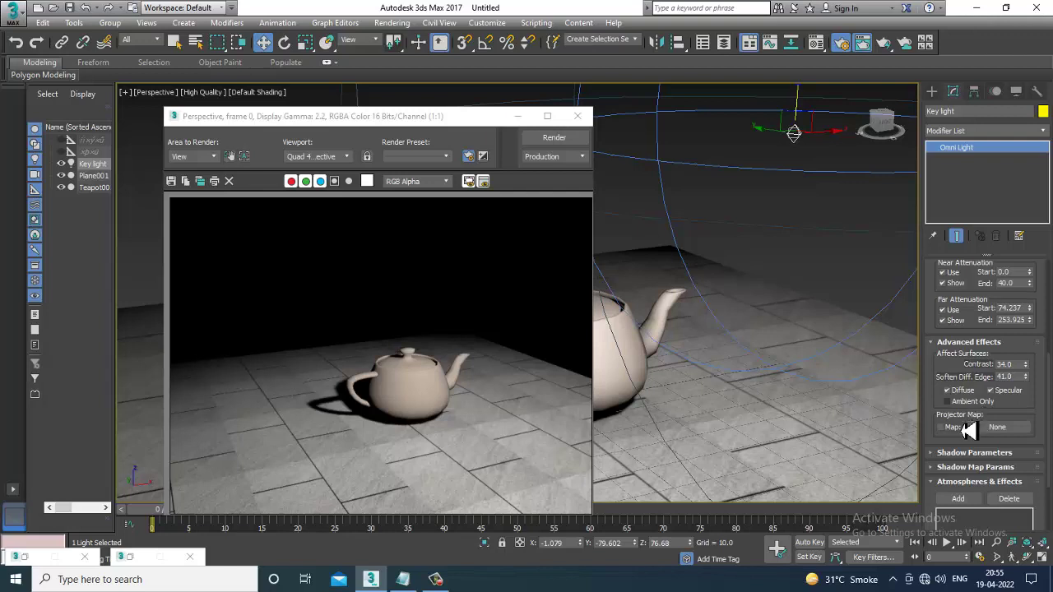
pyautogui.click(942, 428)
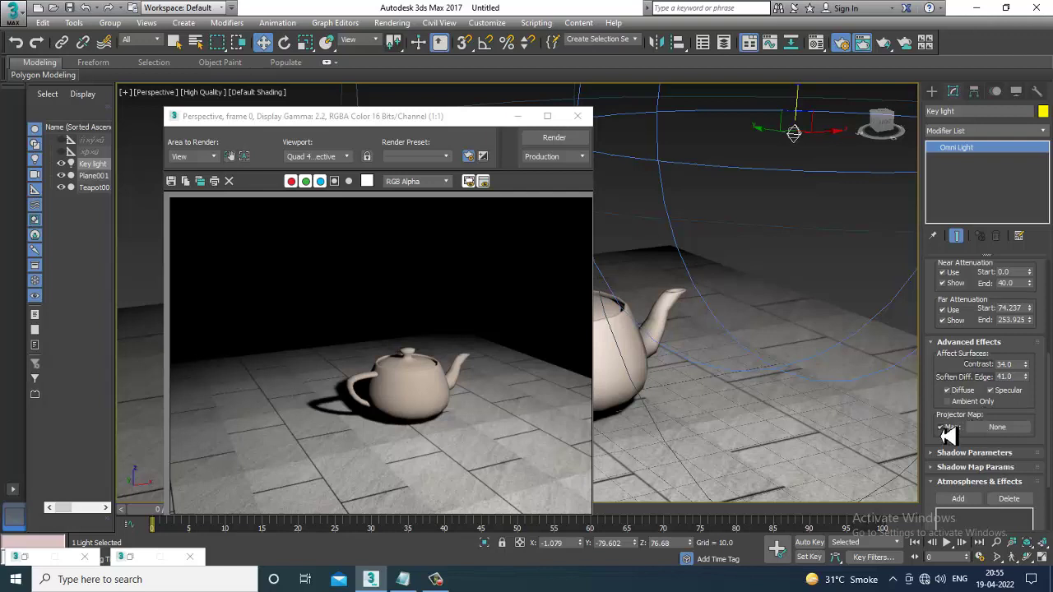
pyautogui.click(1017, 436)
pyautogui.doubleClick(436, 146)
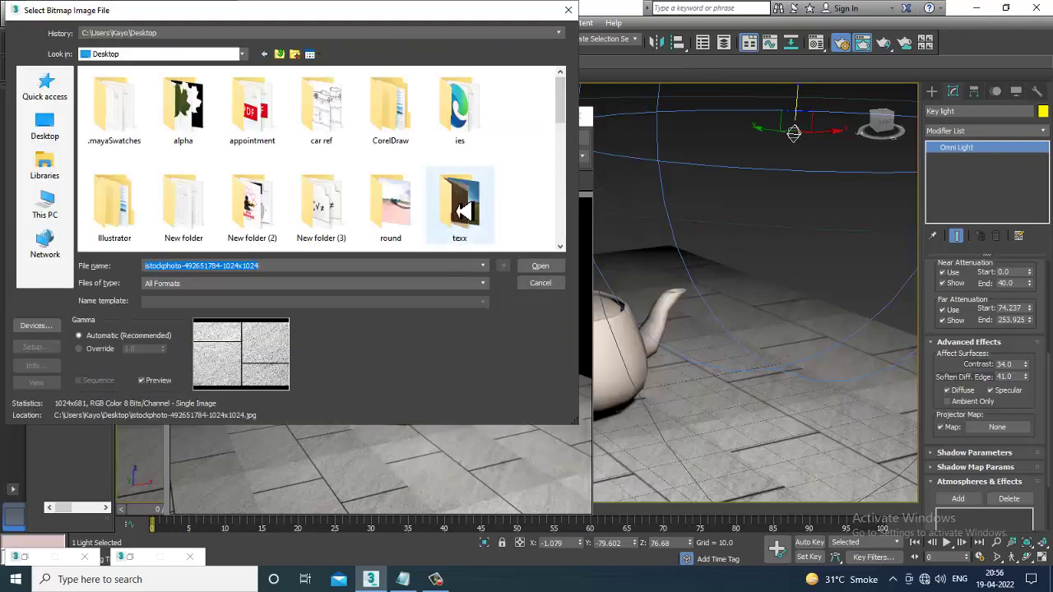
pyautogui.doubleClick(463, 212)
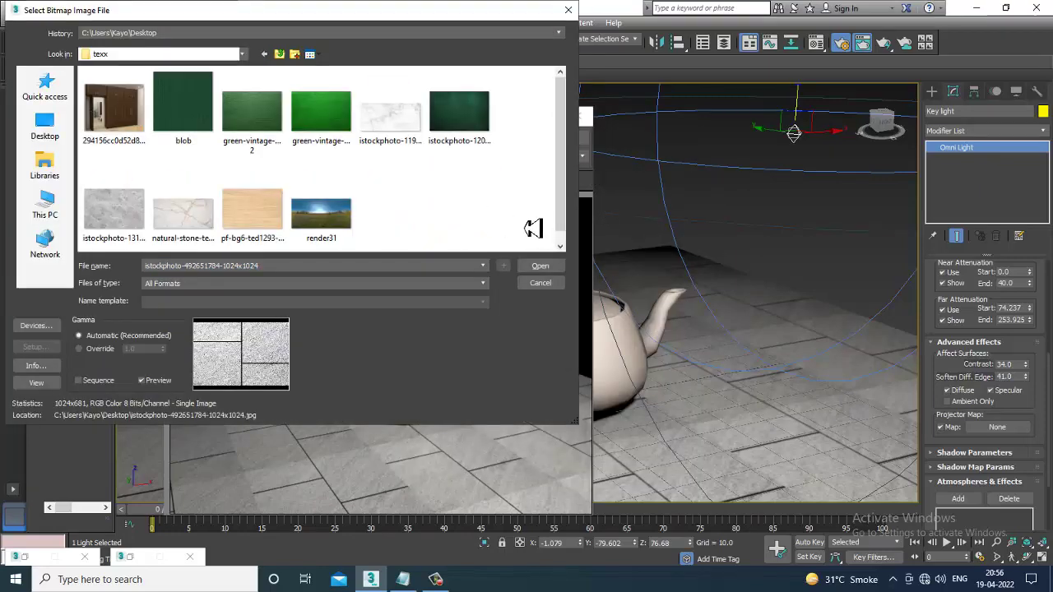
pyautogui.doubleClick(320, 216)
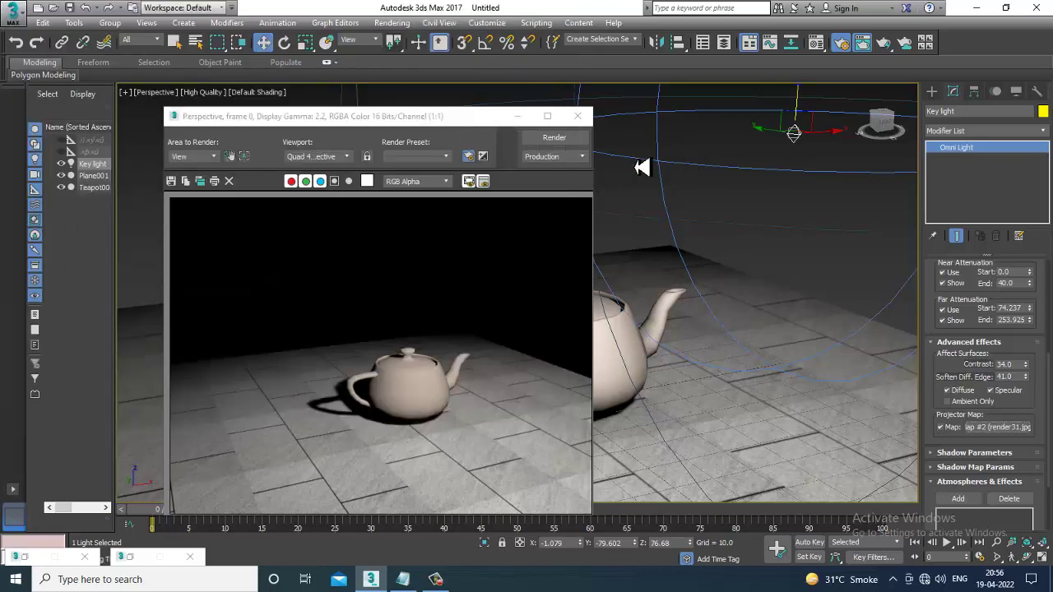
pyautogui.click(553, 140)
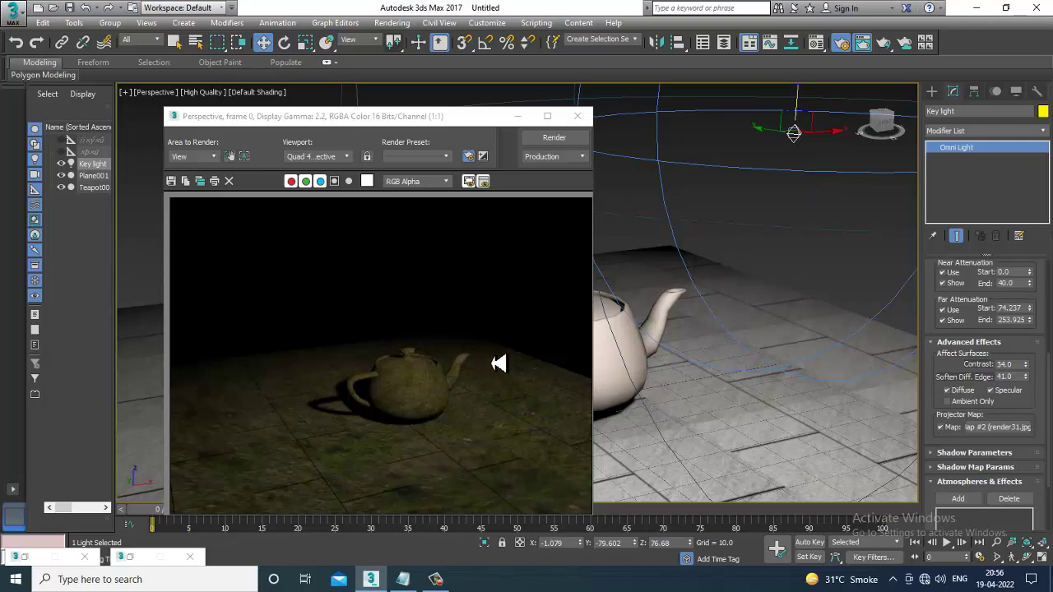
pyautogui.click(577, 116)
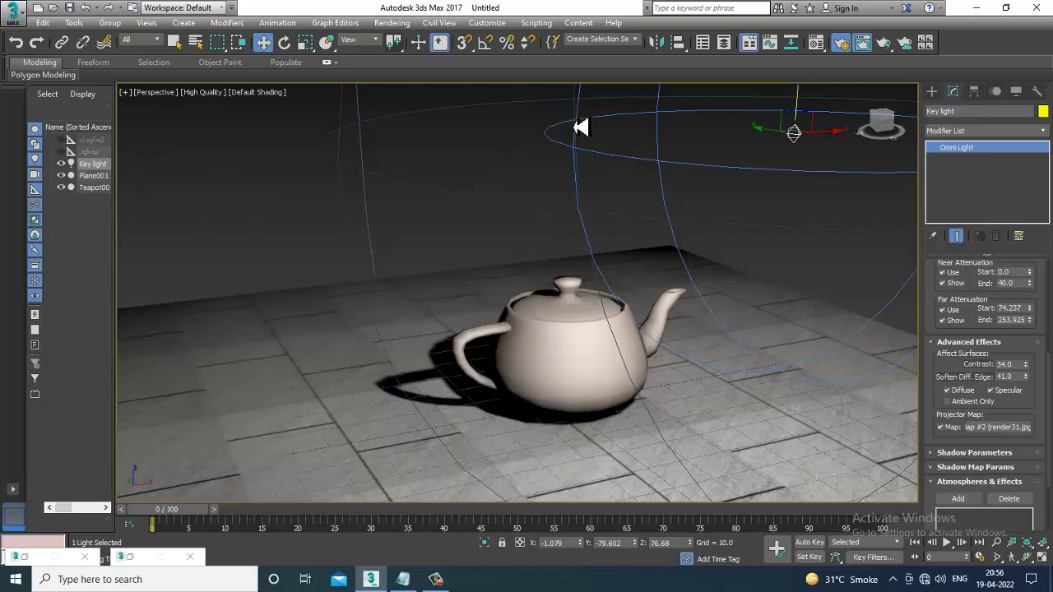
# Step: Replace the key light's projector map with the second green-vintage wood bitmap and render the Perspective view
pyautogui.rightClick(1005, 434)
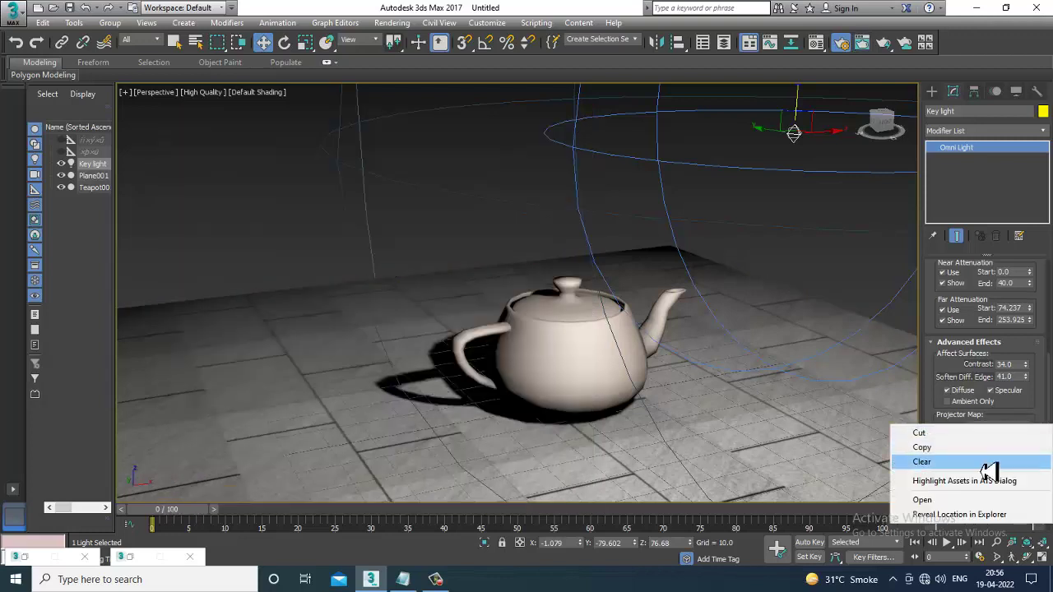
pyautogui.click(989, 464)
pyautogui.click(1004, 428)
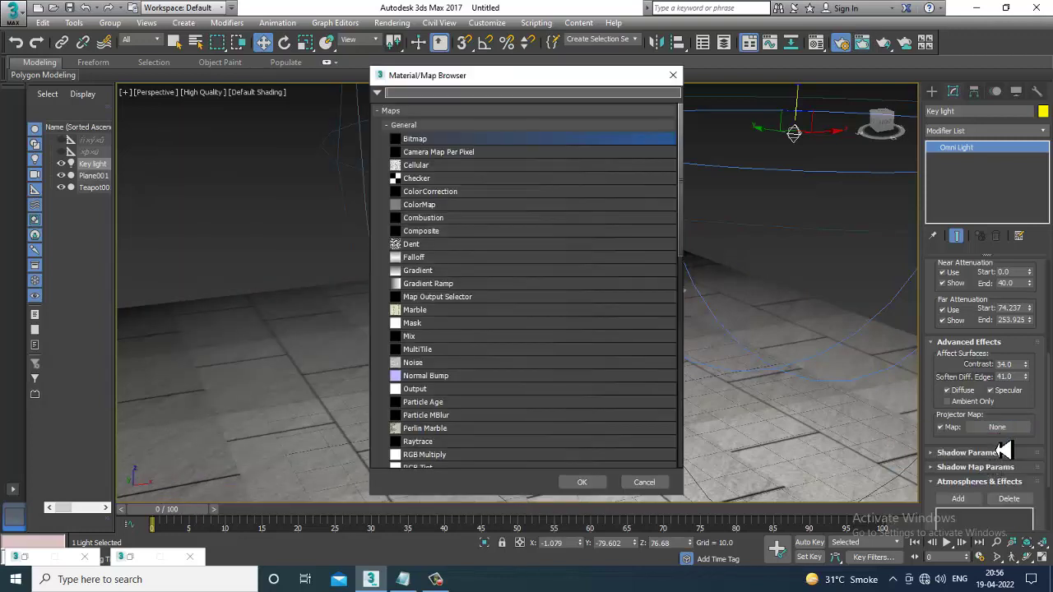
pyautogui.doubleClick(454, 142)
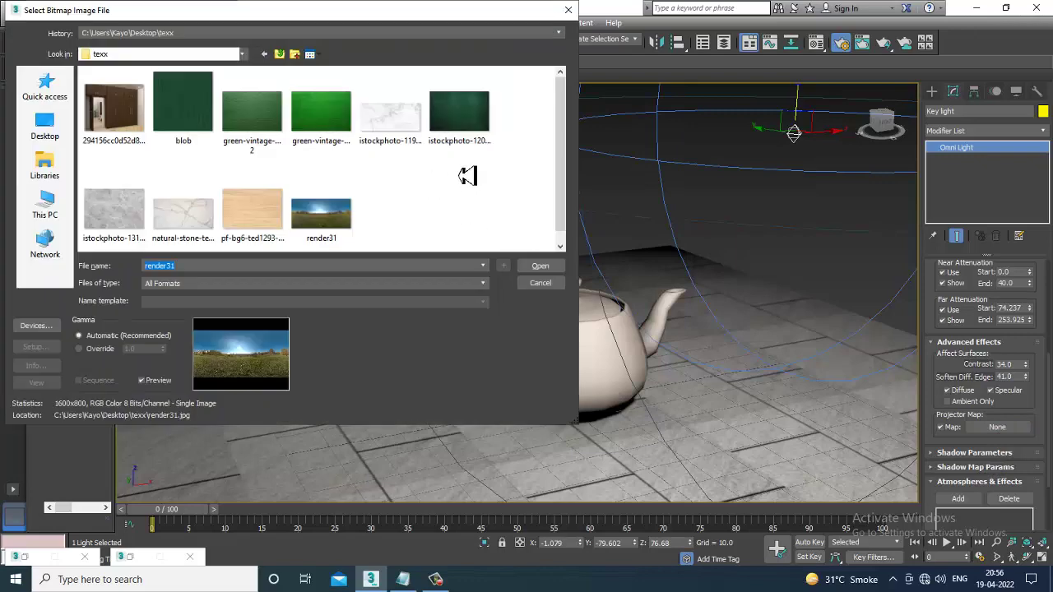
pyautogui.doubleClick(280, 121)
pyautogui.click(395, 24)
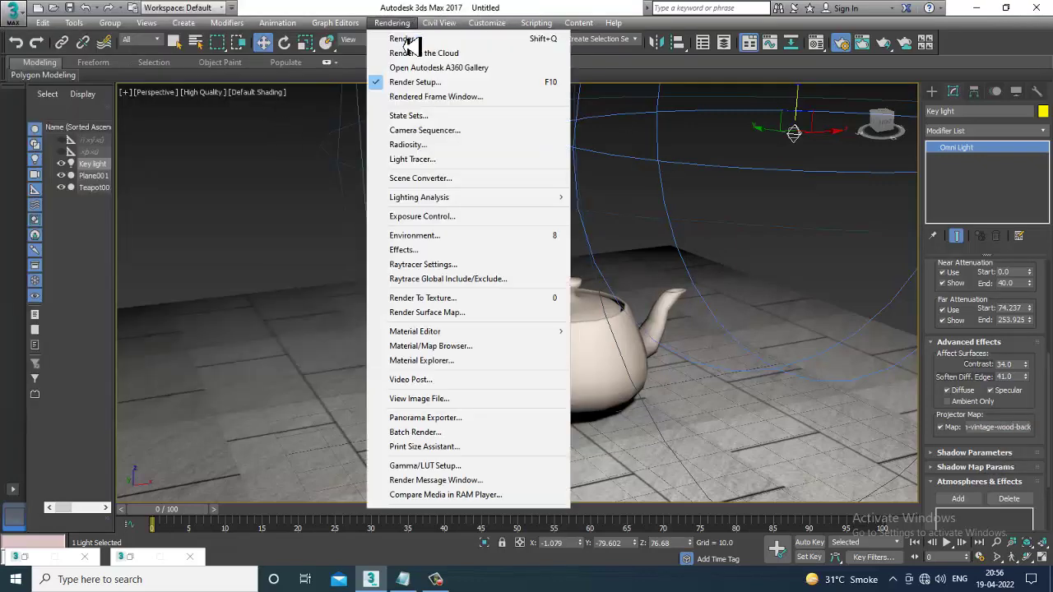
pyautogui.click(404, 38)
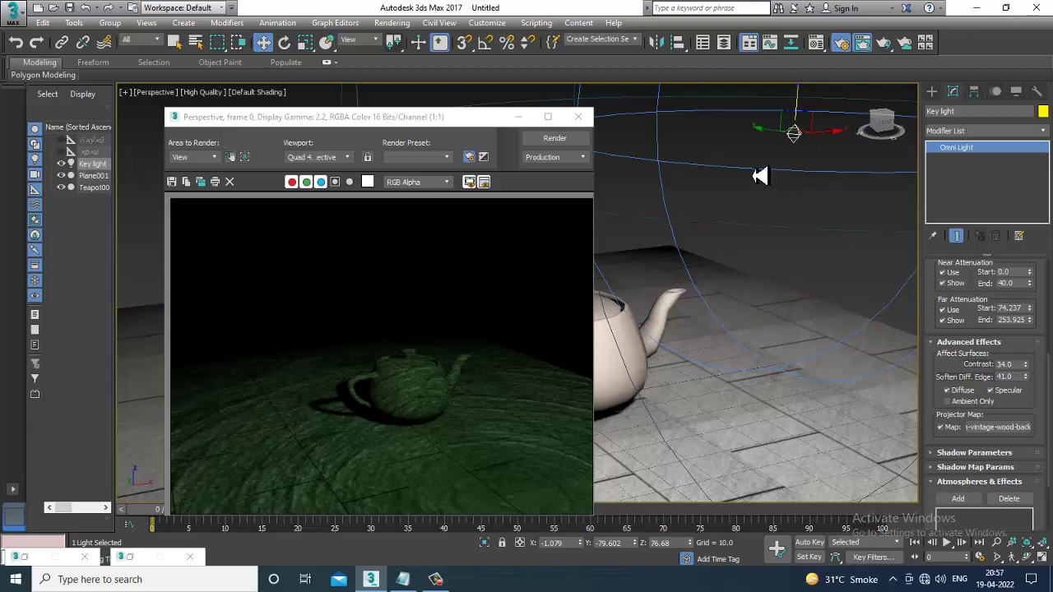
# Step: Clear the green wood bitmap from the key light's projector map, turn the map off and render again
pyautogui.rightClick(998, 427)
pyautogui.click(956, 465)
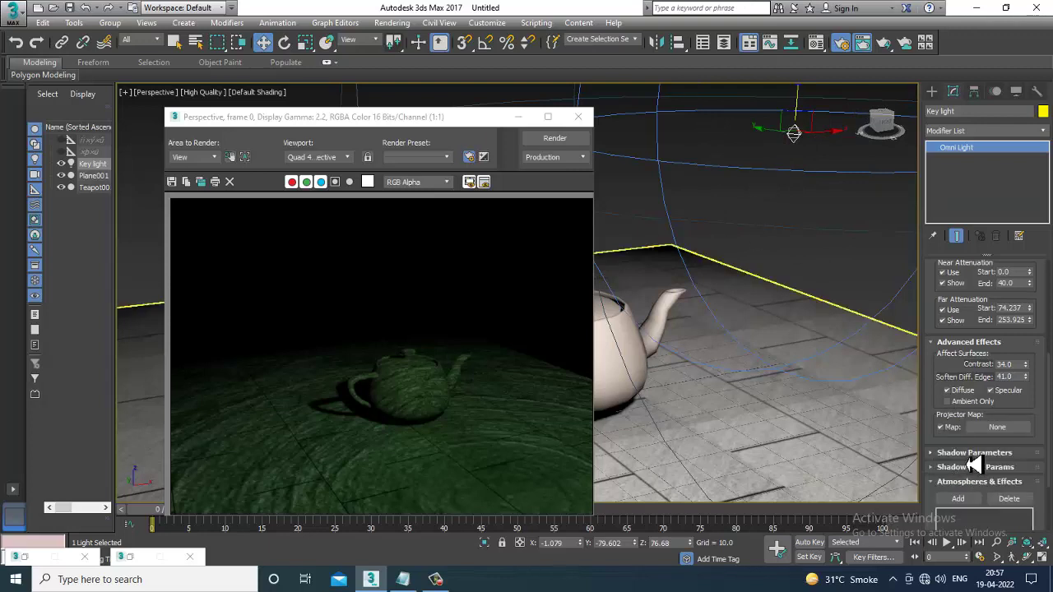
pyautogui.click(559, 142)
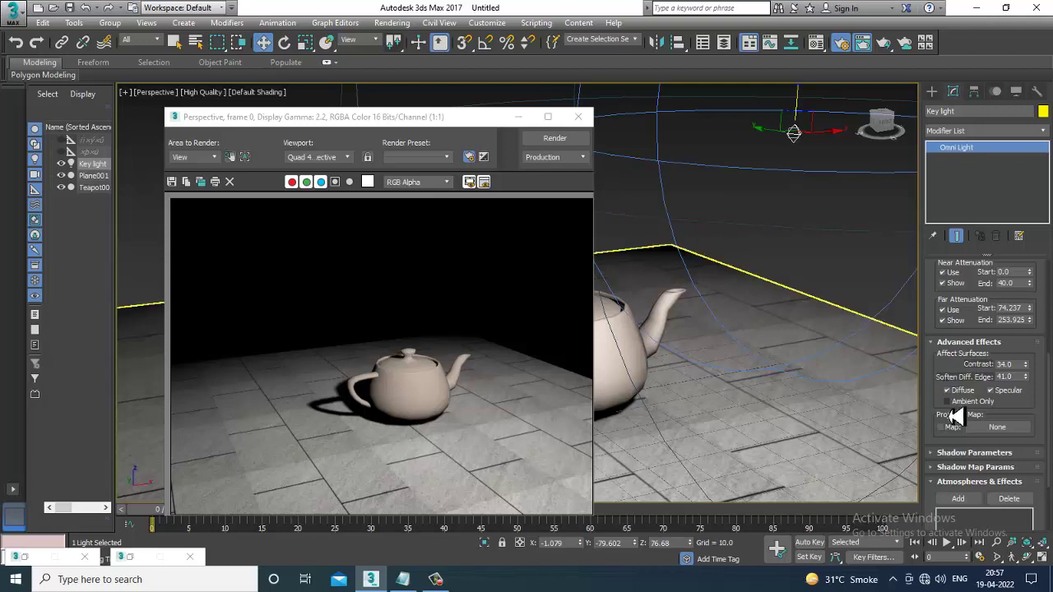
# Step: Expand the key light's Shadow Parameters, turn its shadows off and render the view without them
pyautogui.click(971, 454)
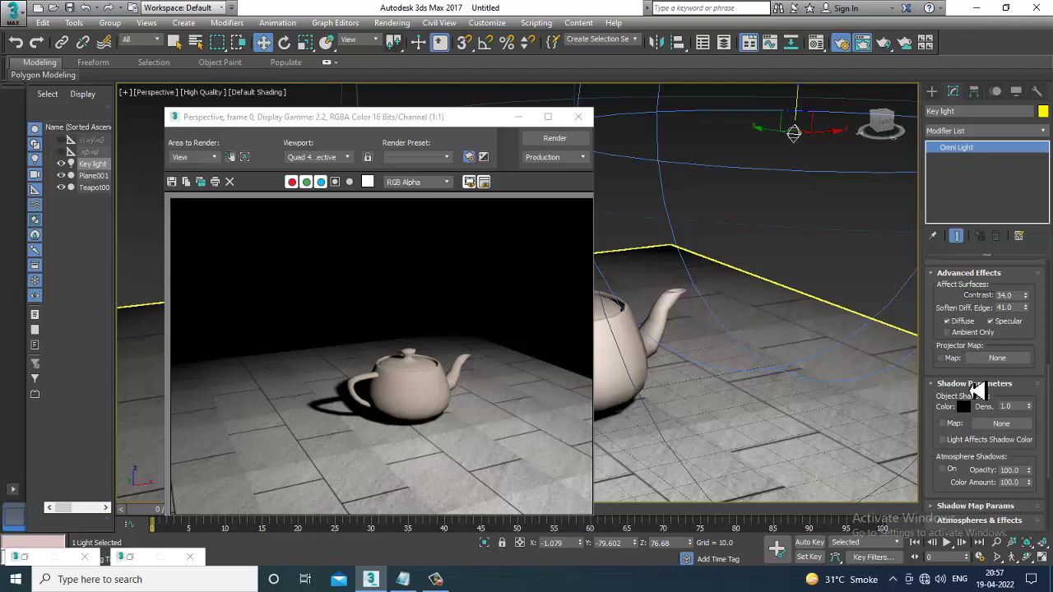
pyautogui.scroll(6, 944, 324)
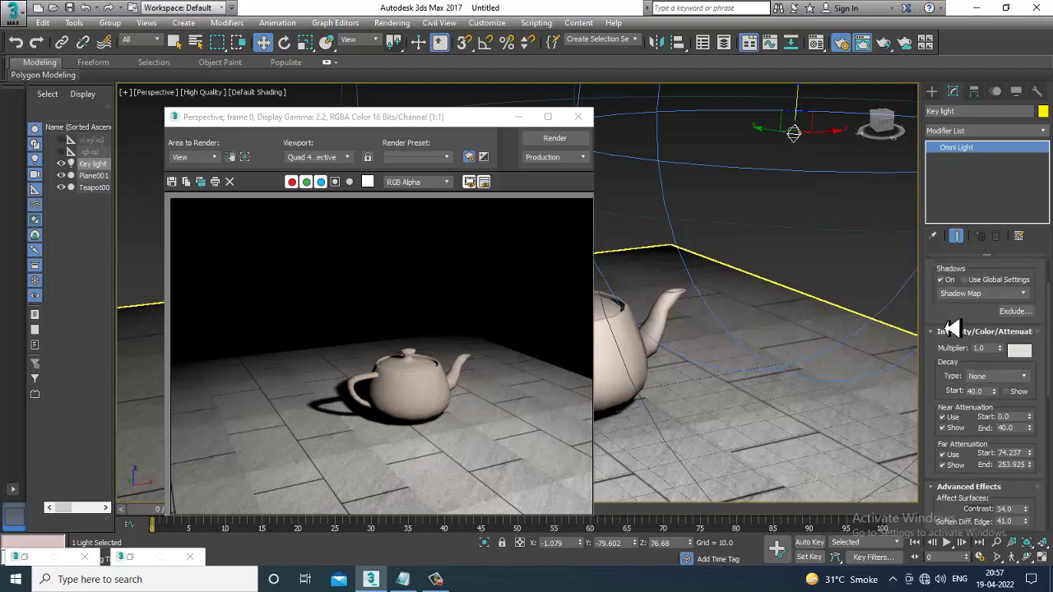
pyautogui.click(941, 309)
pyautogui.click(560, 139)
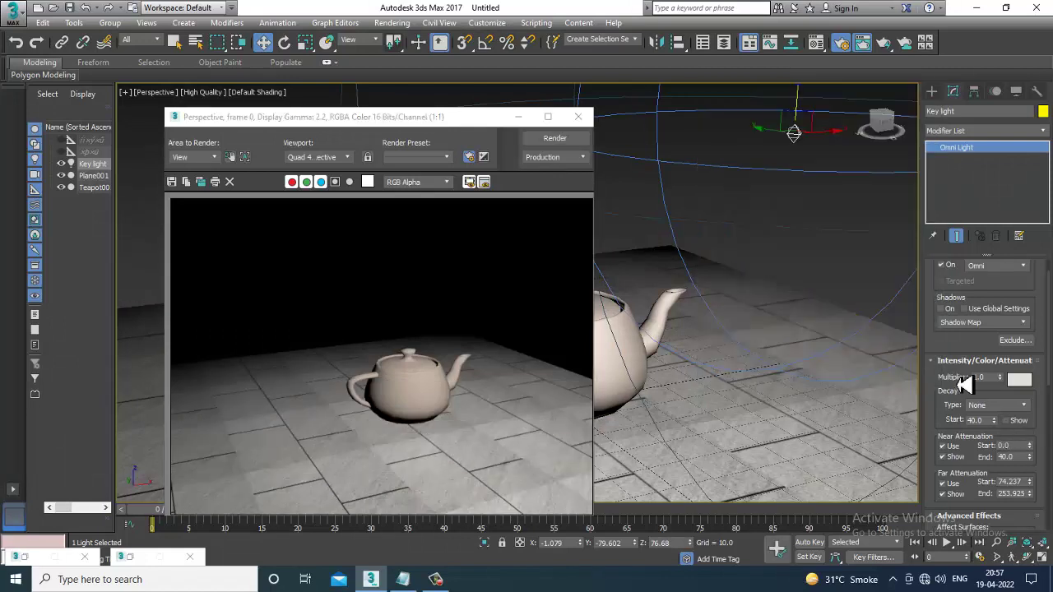
# Step: Render the view with the key light's shadows back on and their density set to 0.42
pyautogui.moveTo(969, 357); pyautogui.dragTo(971, 147)
pyautogui.moveTo(1027, 392); pyautogui.dragTo(1020, 340)
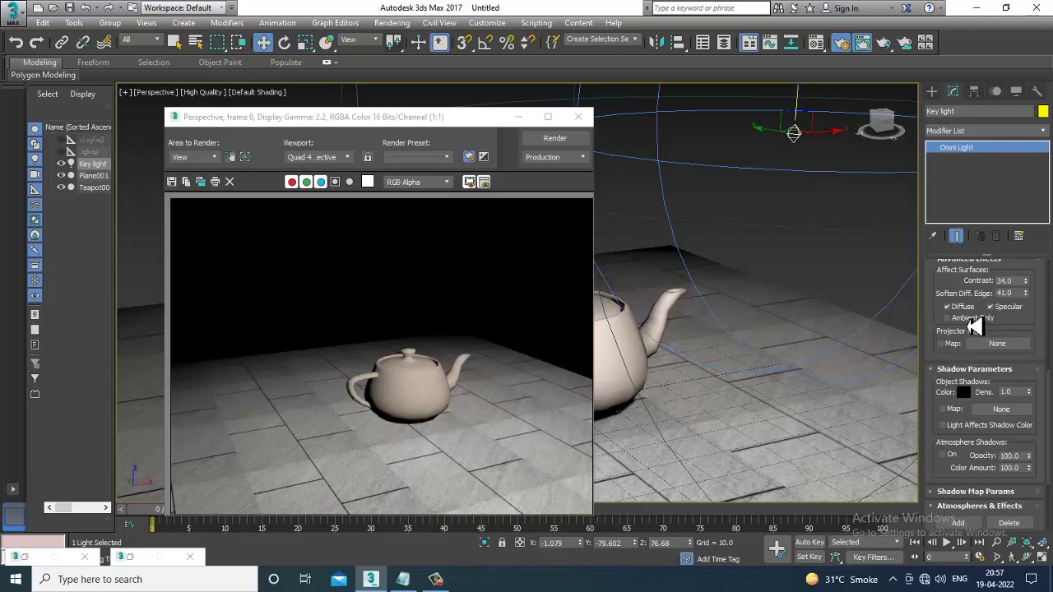
pyautogui.moveTo(954, 300); pyautogui.dragTo(957, 381)
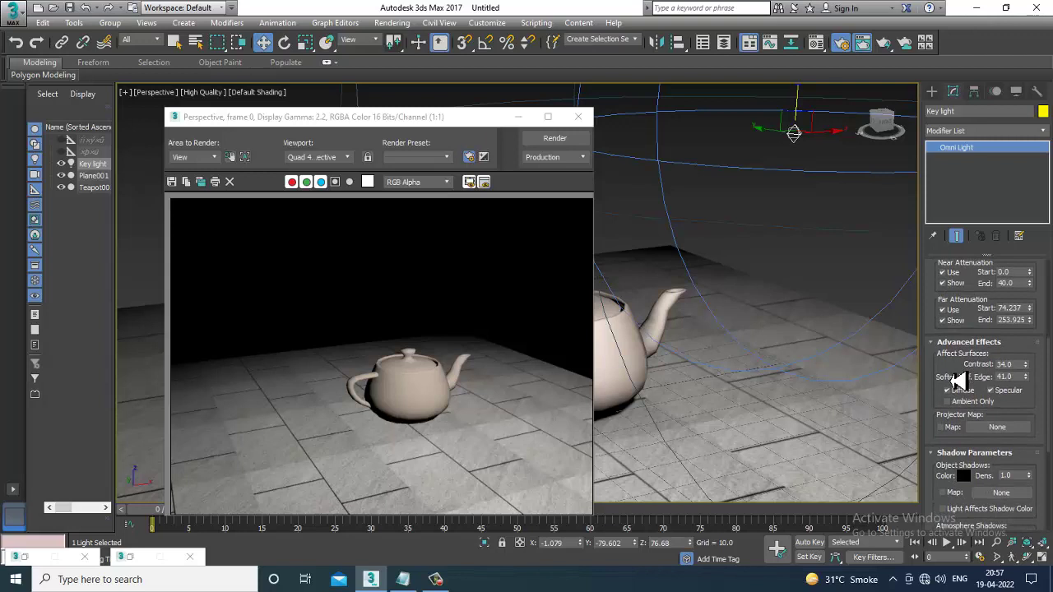
pyautogui.moveTo(957, 380); pyautogui.dragTo(956, 302)
pyautogui.moveTo(1035, 414); pyautogui.dragTo(1041, 449)
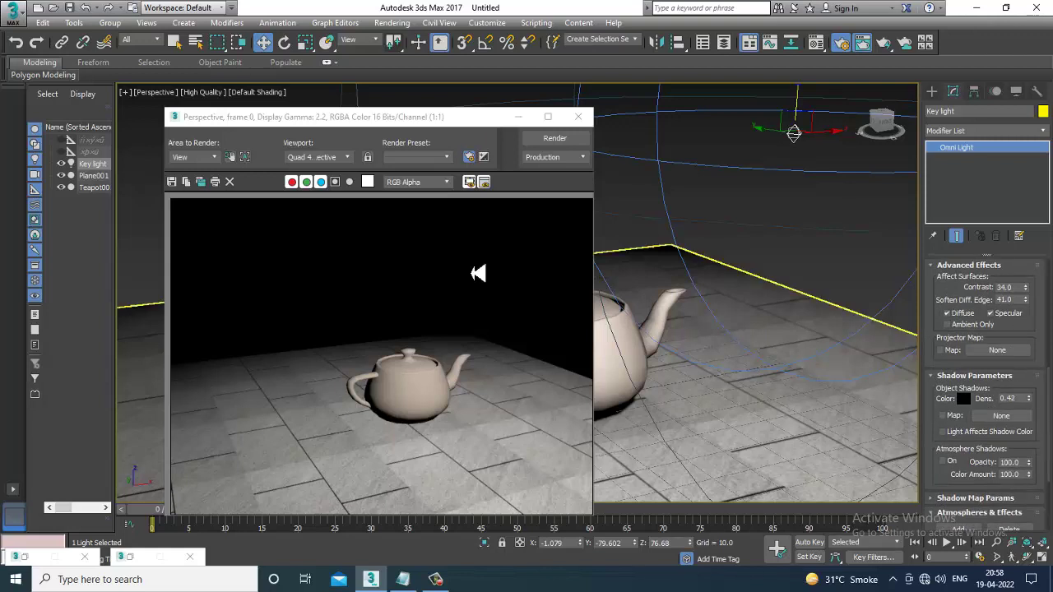
pyautogui.click(556, 138)
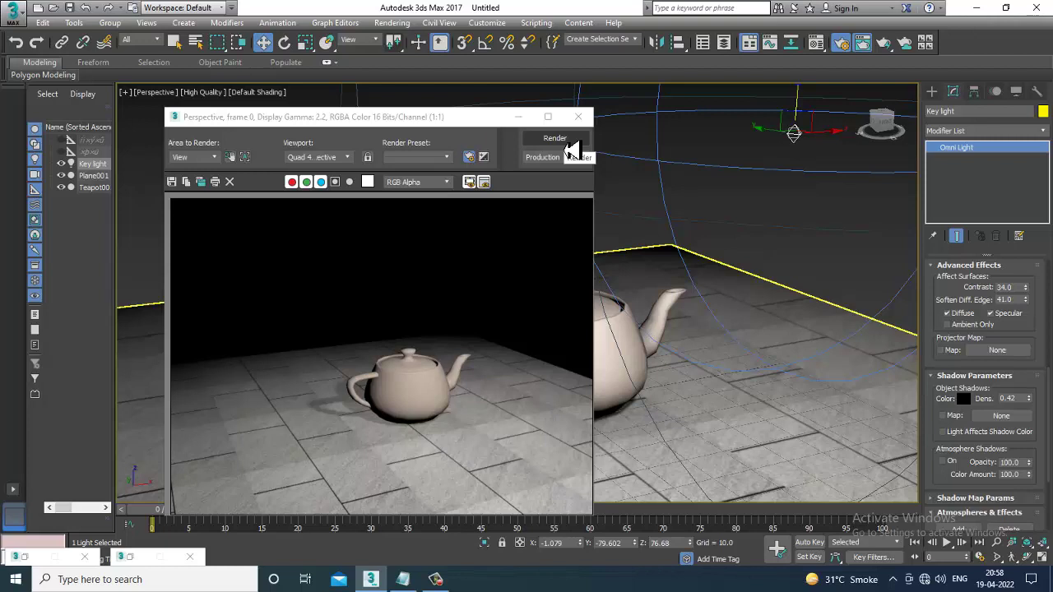
# Step: Set the shadow density to 1.0, assign the render31 bitmap as the shadow map and render, enlarging the result around the teapot's shadow
pyautogui.moveTo(1033, 403); pyautogui.dragTo(995, 401)
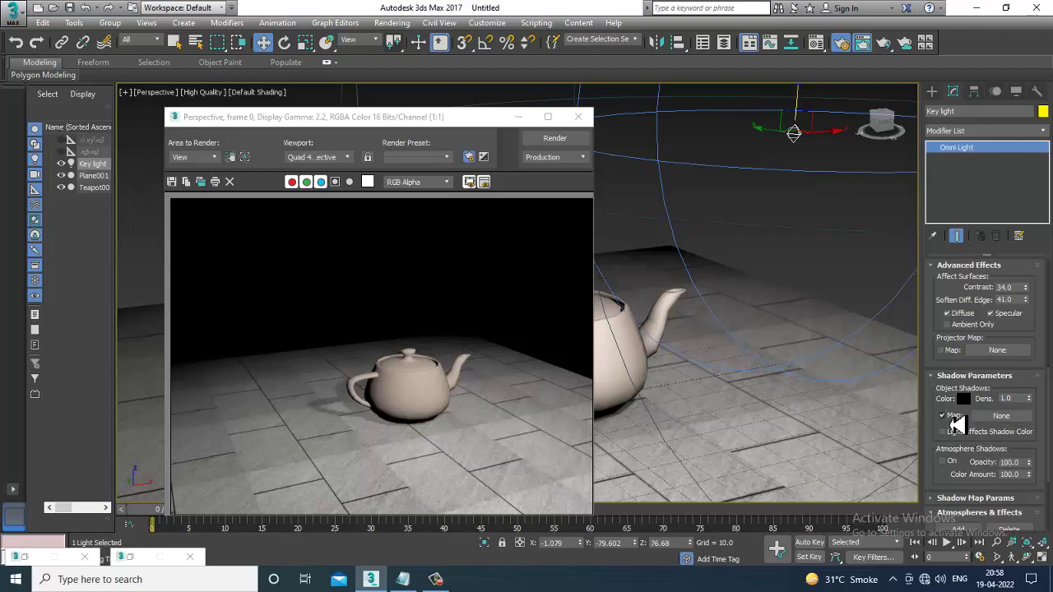
pyautogui.moveTo(1010, 337); pyautogui.dragTo(975, 403)
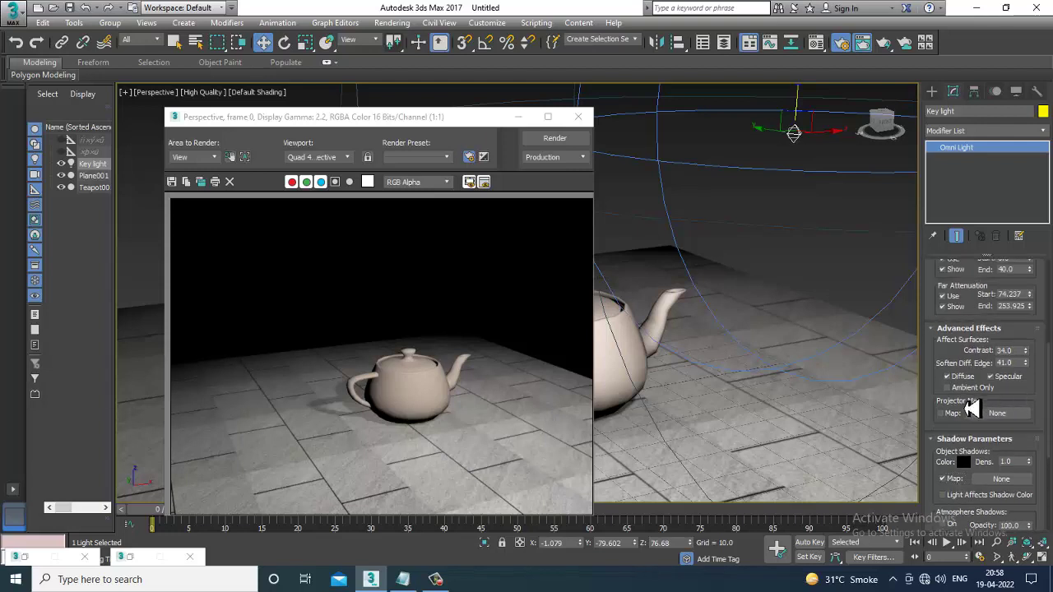
pyautogui.scroll(-3, 1028, 401)
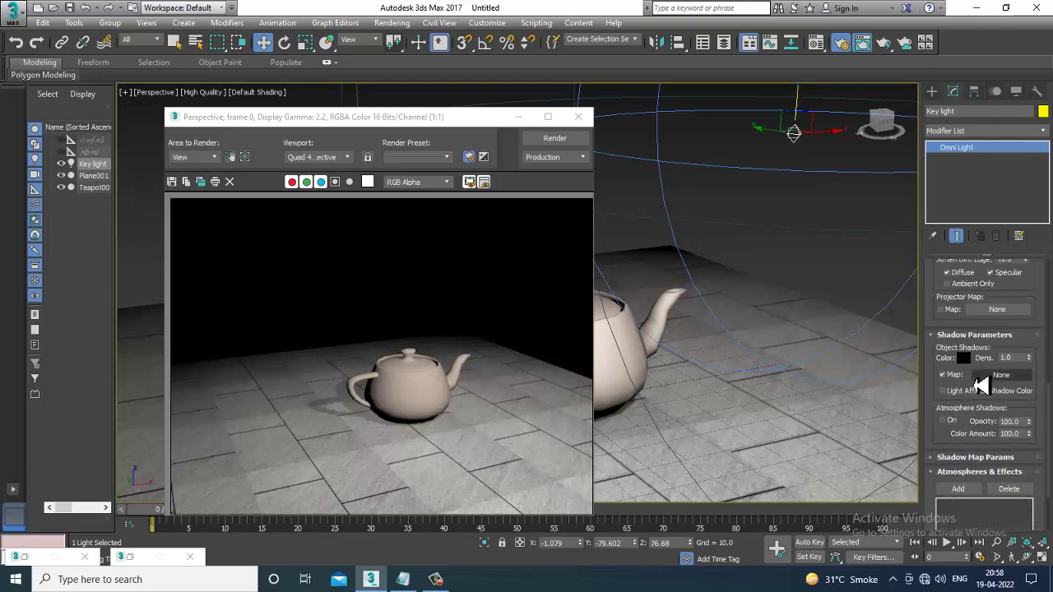
pyautogui.click(1014, 377)
pyautogui.doubleClick(452, 144)
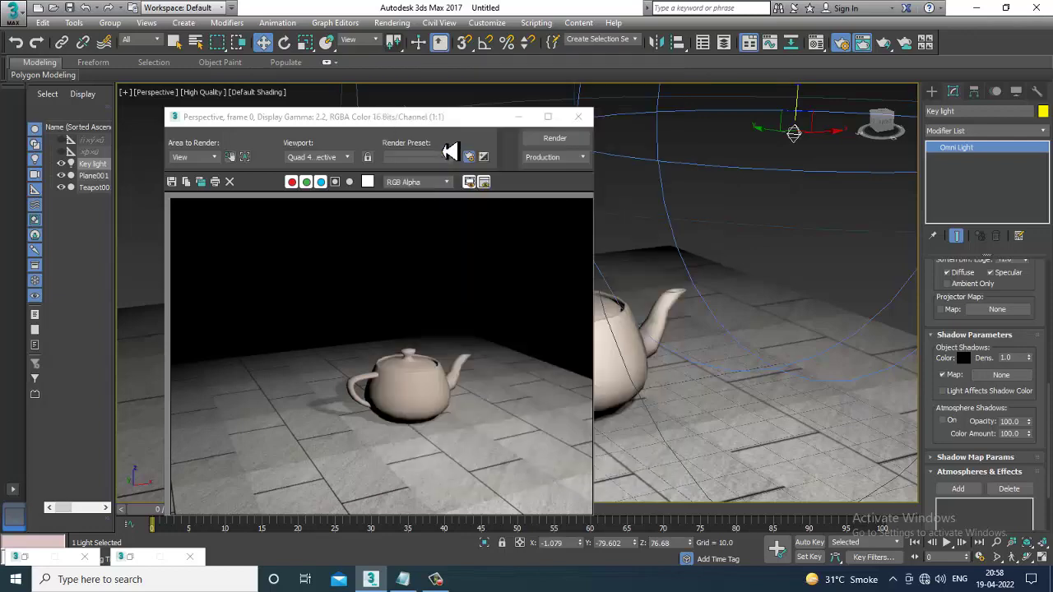
pyautogui.doubleClick(321, 214)
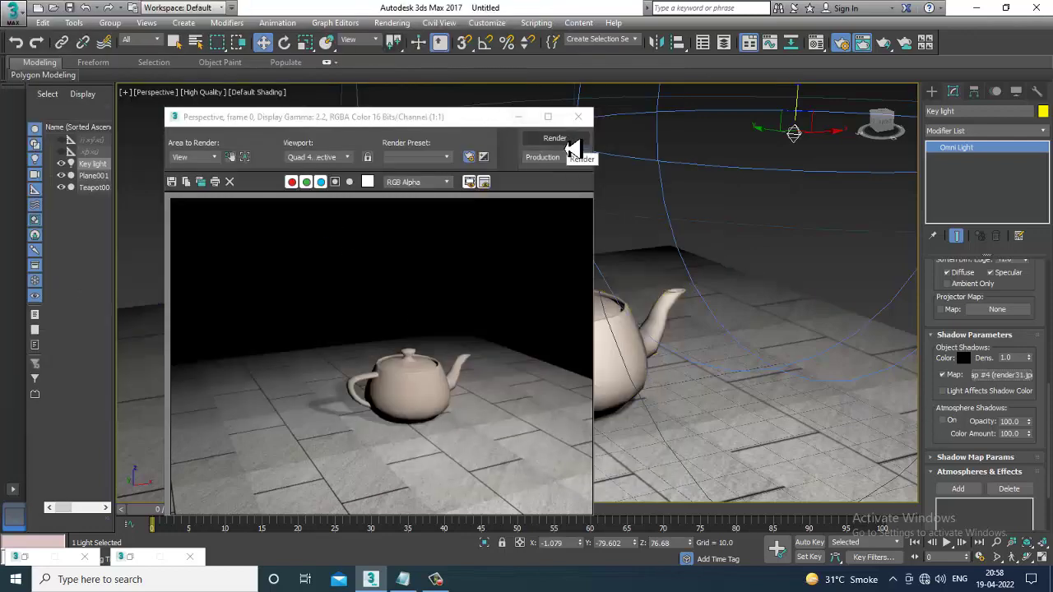
pyautogui.click(559, 138)
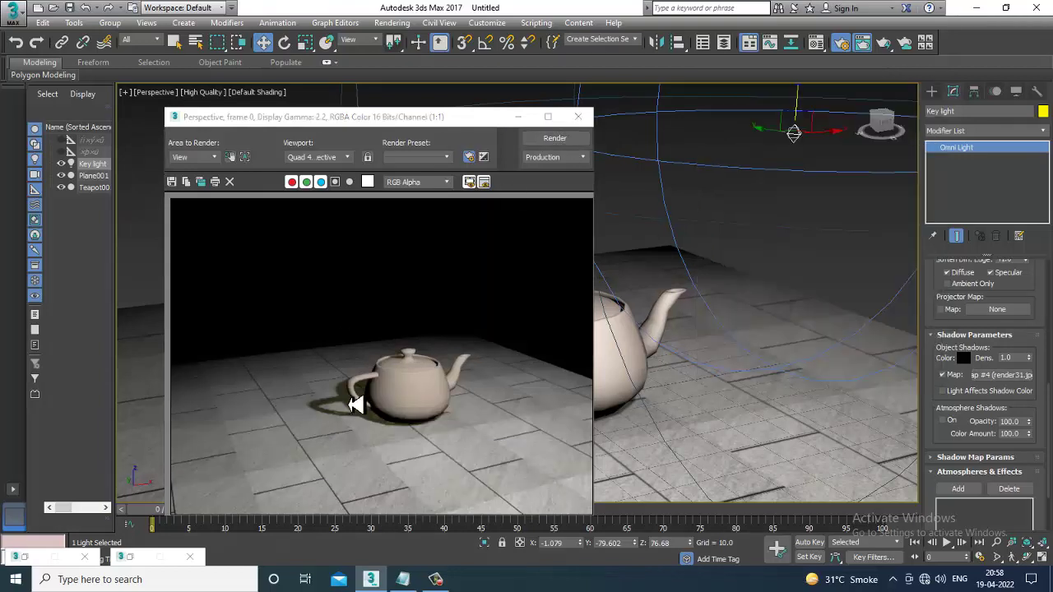
pyautogui.scroll(1, 357, 407)
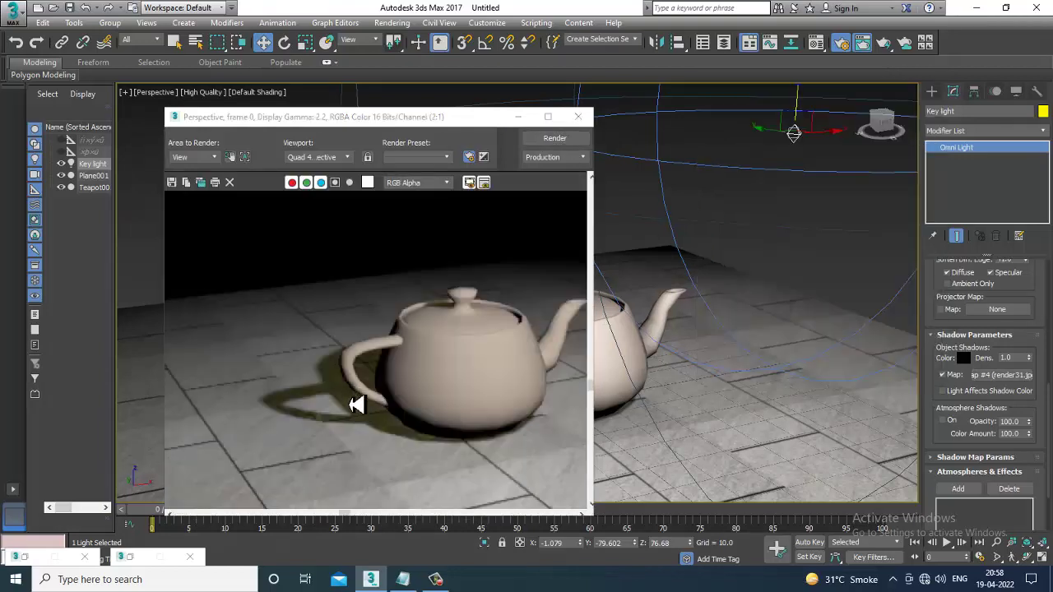
pyautogui.scroll(-1, 353, 403)
pyautogui.scroll(1, 355, 405)
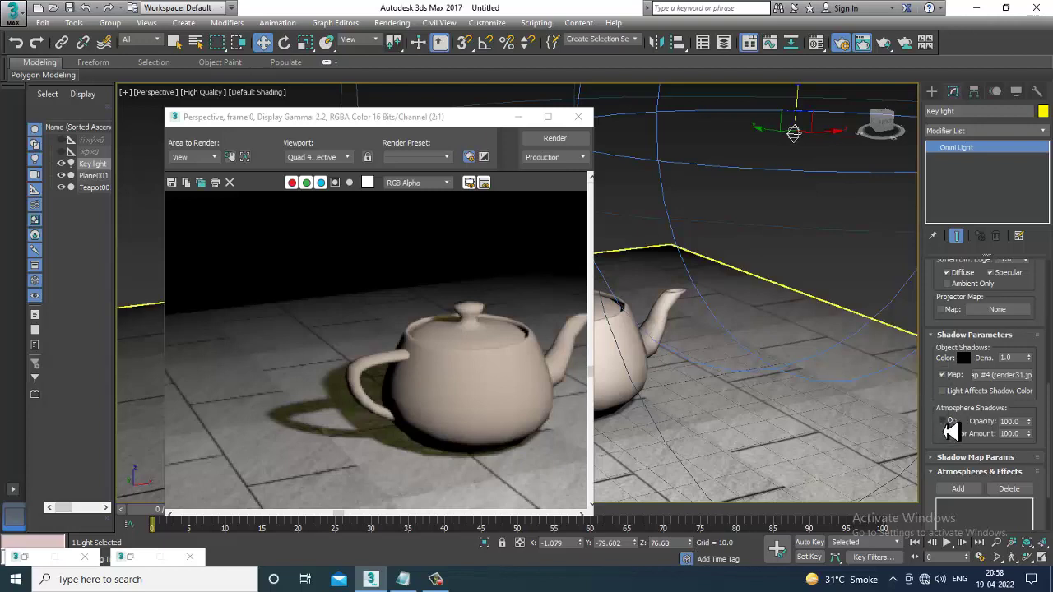
# Step: Clear and disable the shadow bitmap, turn on Atmosphere Shadows for the key light and render the view
pyautogui.rightClick(1007, 375)
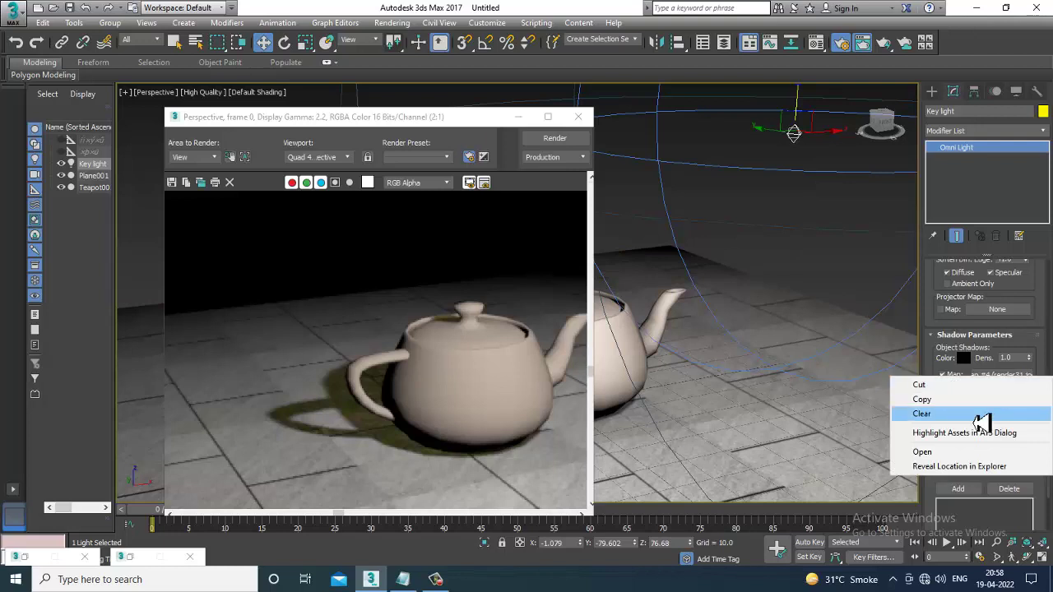
pyautogui.click(981, 414)
pyautogui.click(943, 374)
pyautogui.click(552, 139)
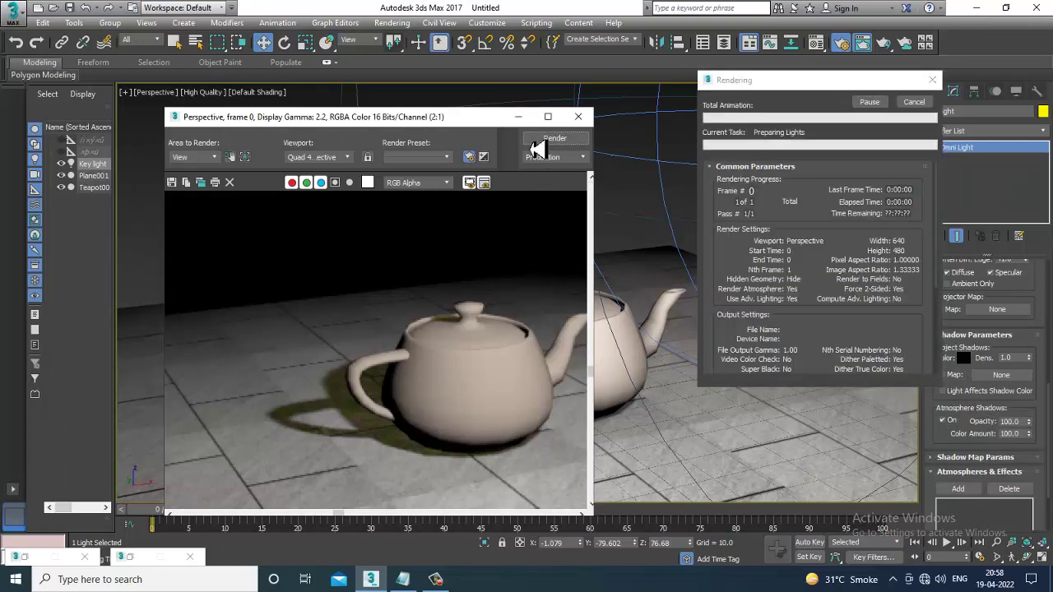
pyautogui.scroll(-1, 448, 392)
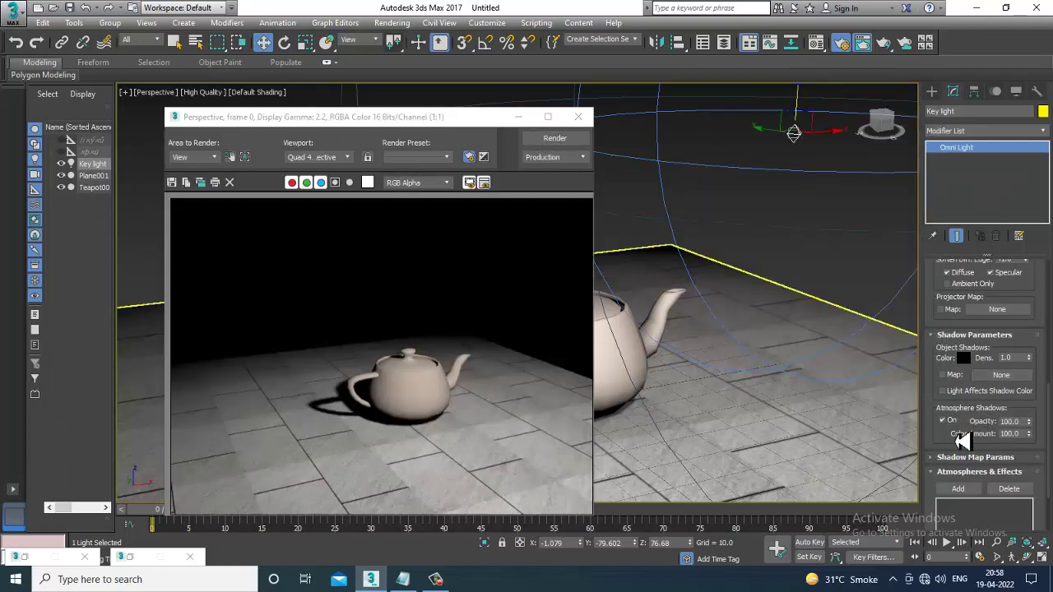
# Step: Set the key light's shadow map size to 50 and render the Perspective view
pyautogui.moveTo(958, 446); pyautogui.dragTo(961, 368)
pyautogui.click(964, 382)
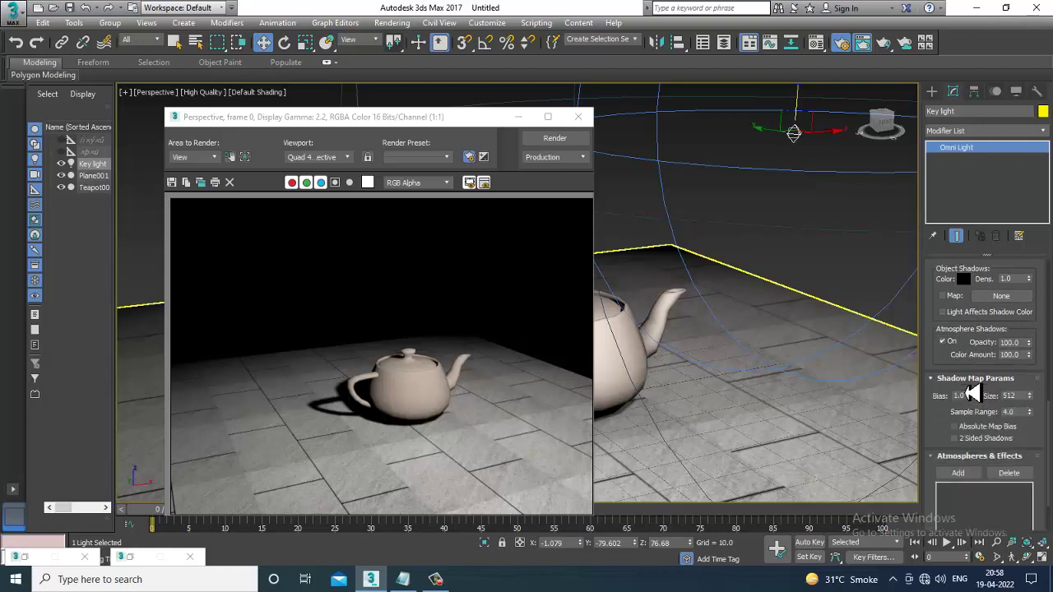
pyautogui.doubleClick(1009, 396)
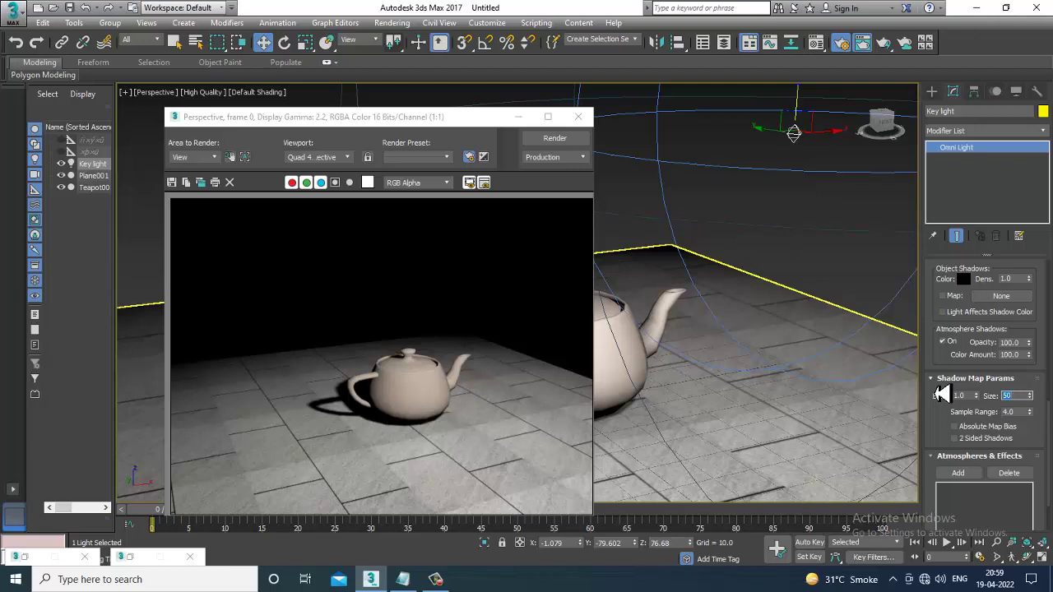
pyautogui.click(556, 140)
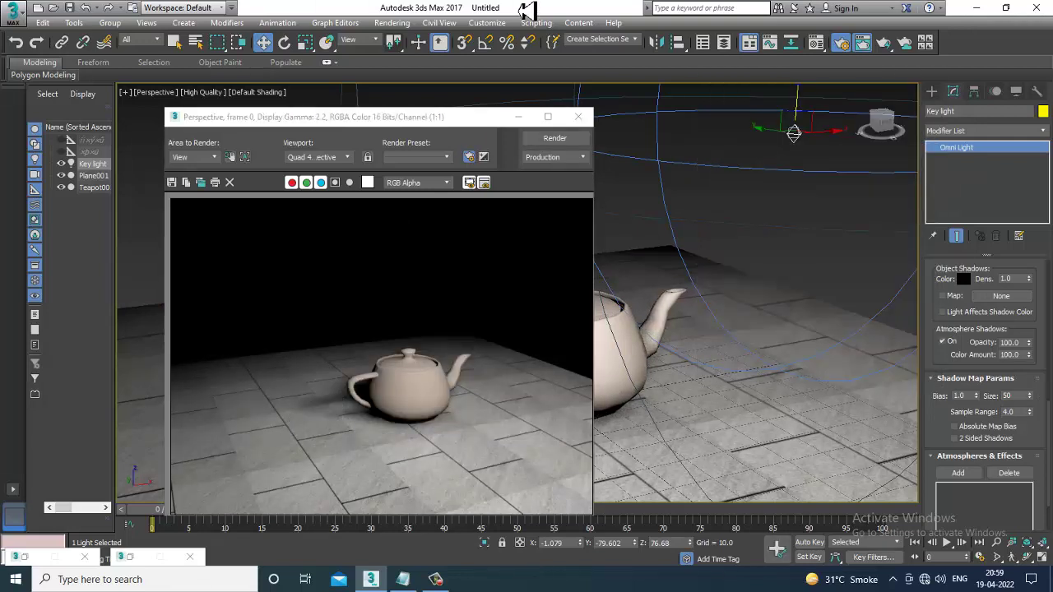
# Step: Set the key light's shadow map size to 2048, render the Perspective view and close the render window
pyautogui.doubleClick(1007, 397)
pyautogui.write('2048')
pyautogui.press('Return')
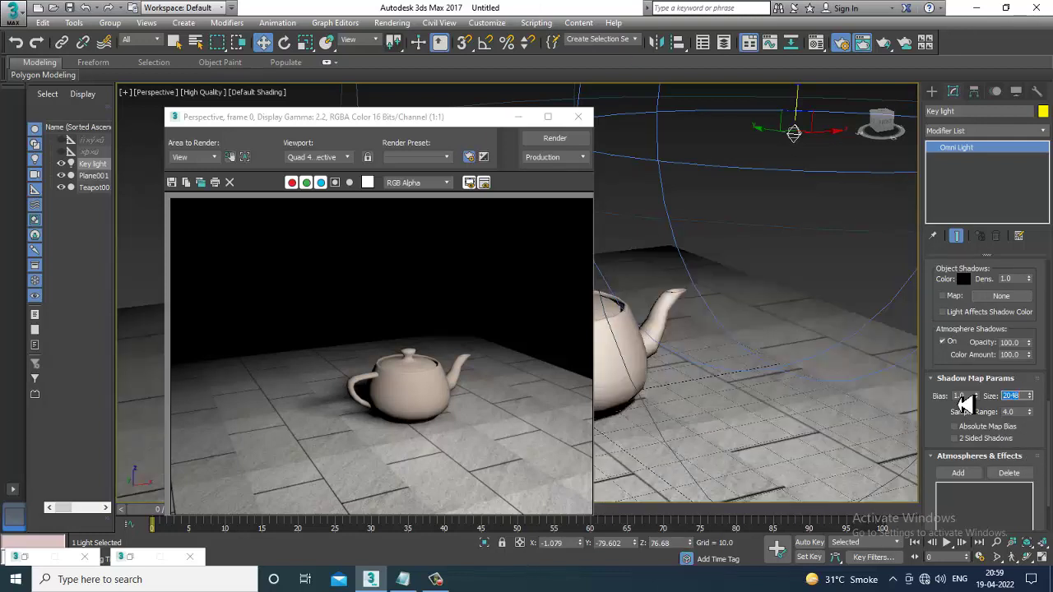
pyautogui.click(562, 144)
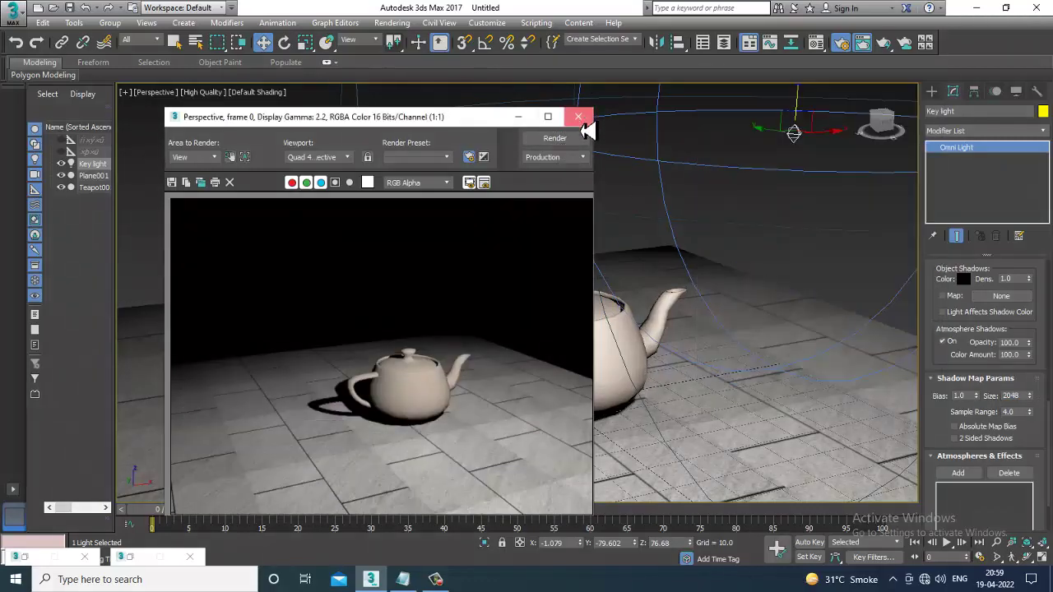
pyautogui.click(578, 116)
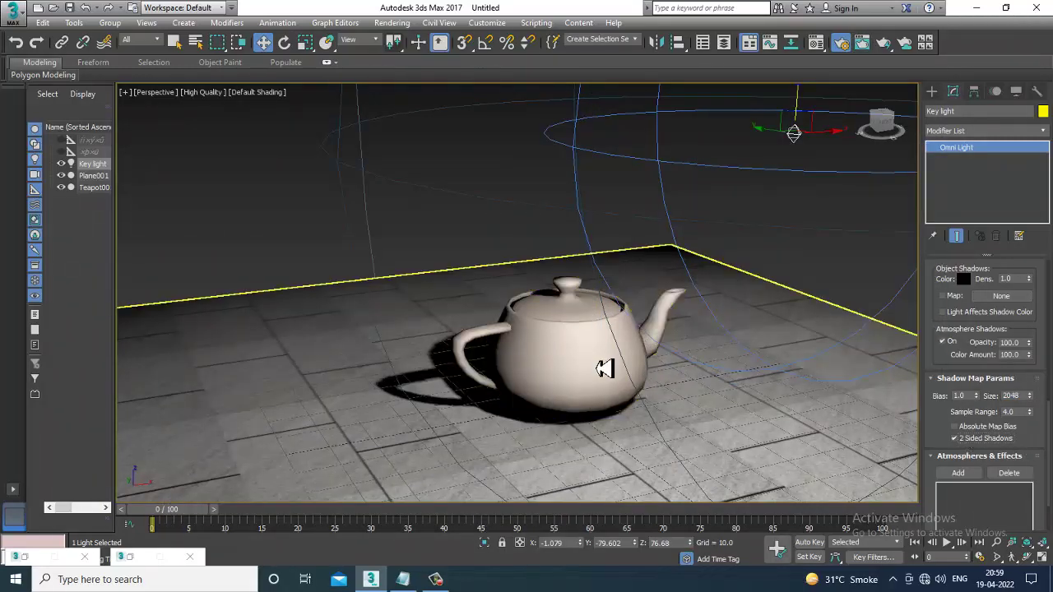
# Step: Turn on 2 Sided Shadows for the key light and set its shadow map size to 512
pyautogui.doubleClick(1010, 396)
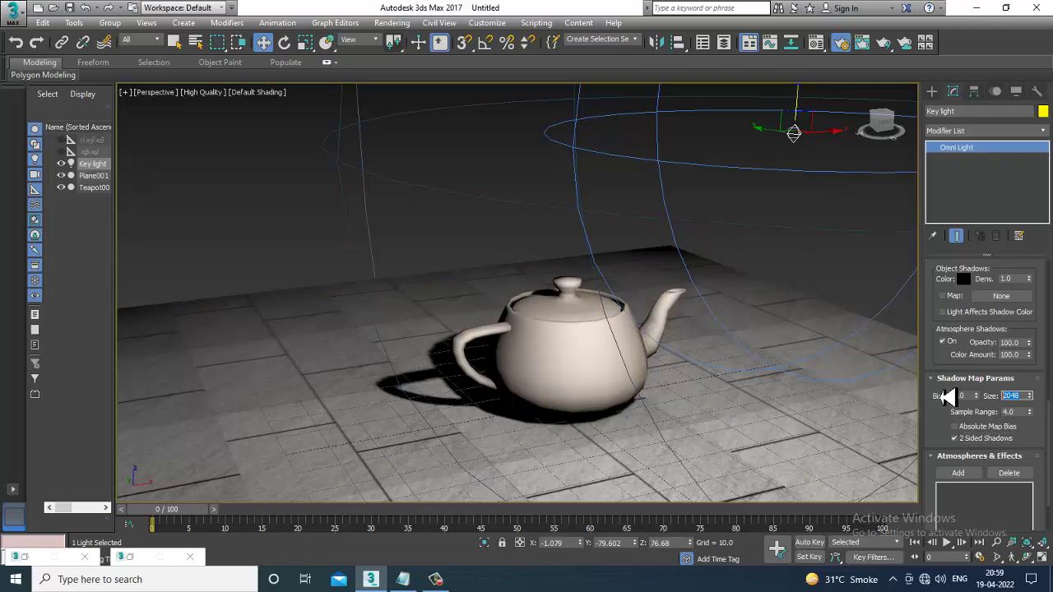
pyautogui.write('512')
pyautogui.press('Return')
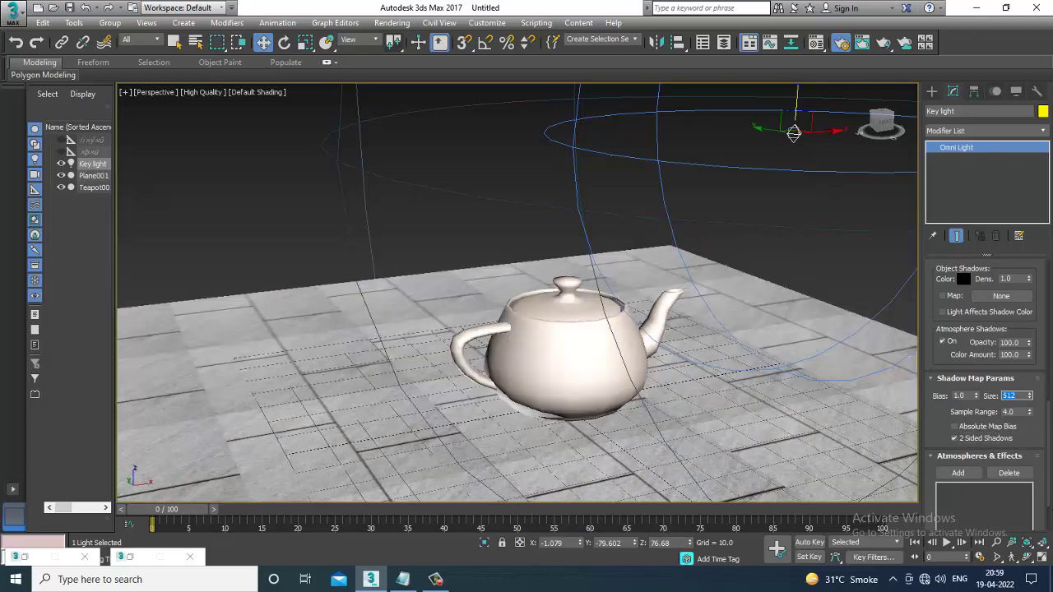
# Step: Turn off both Use and Show for the key light's near and far attenuation
pyautogui.scroll(-2, 1033, 354)
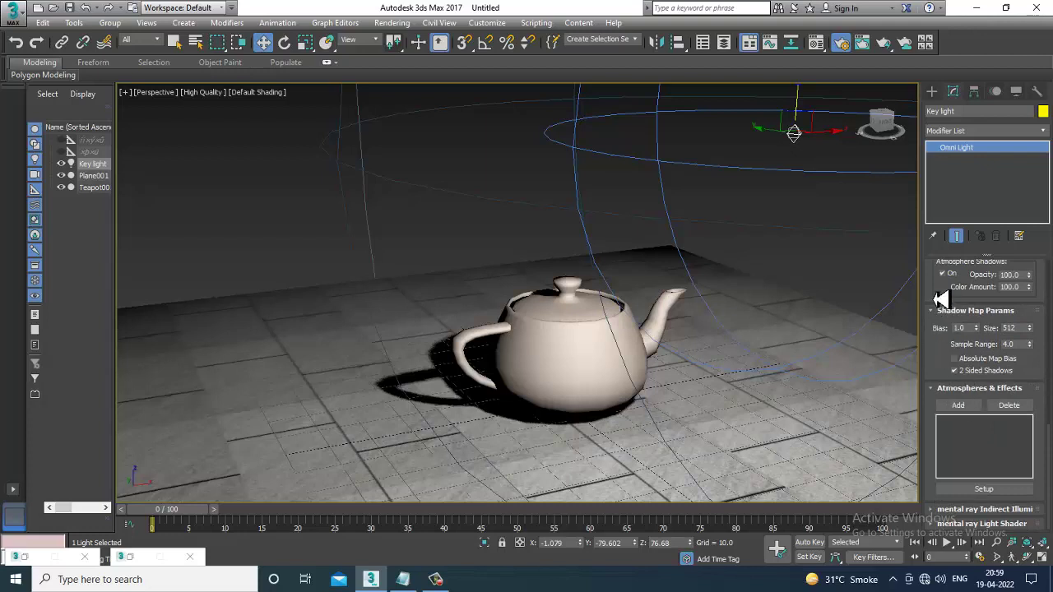
pyautogui.scroll(10, 948, 339)
pyautogui.scroll(5, 947, 336)
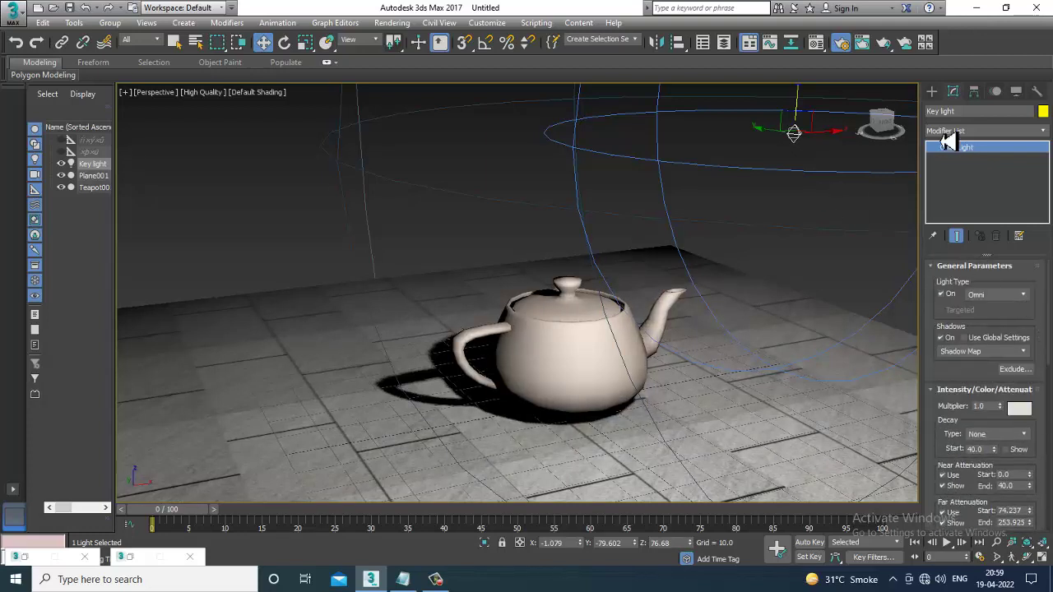
pyautogui.scroll(-3, 953, 443)
pyautogui.click(943, 436)
pyautogui.click(943, 386)
pyautogui.click(943, 398)
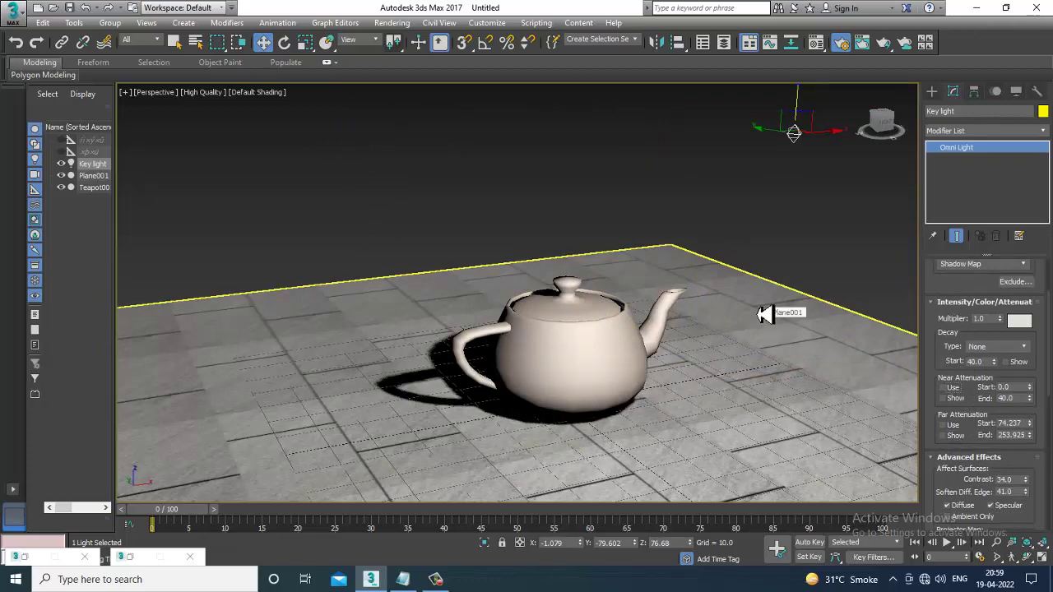
# Step: Raise the key light along its vertical axis to a Z position of about 82.6
pyautogui.click(735, 301)
pyautogui.scroll(-5, 732, 350)
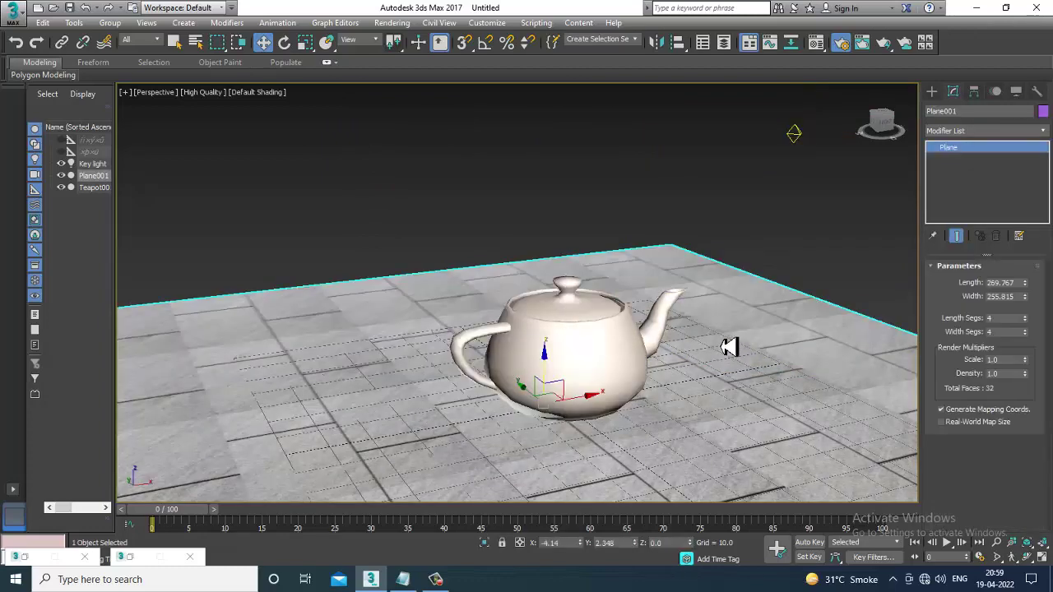
pyautogui.click(757, 235)
pyautogui.moveTo(769, 212)
pyautogui.mouseDown()
pyautogui.moveTo(761, 184)
pyautogui.moveTo(770, 194)
pyautogui.mouseUp()
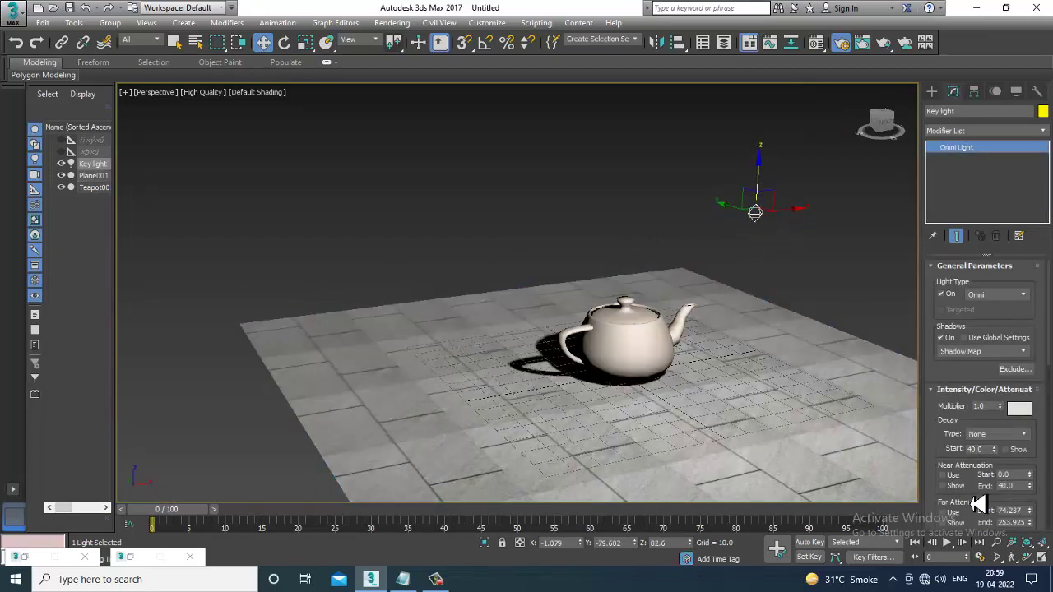
pyautogui.scroll(-3, 987, 501)
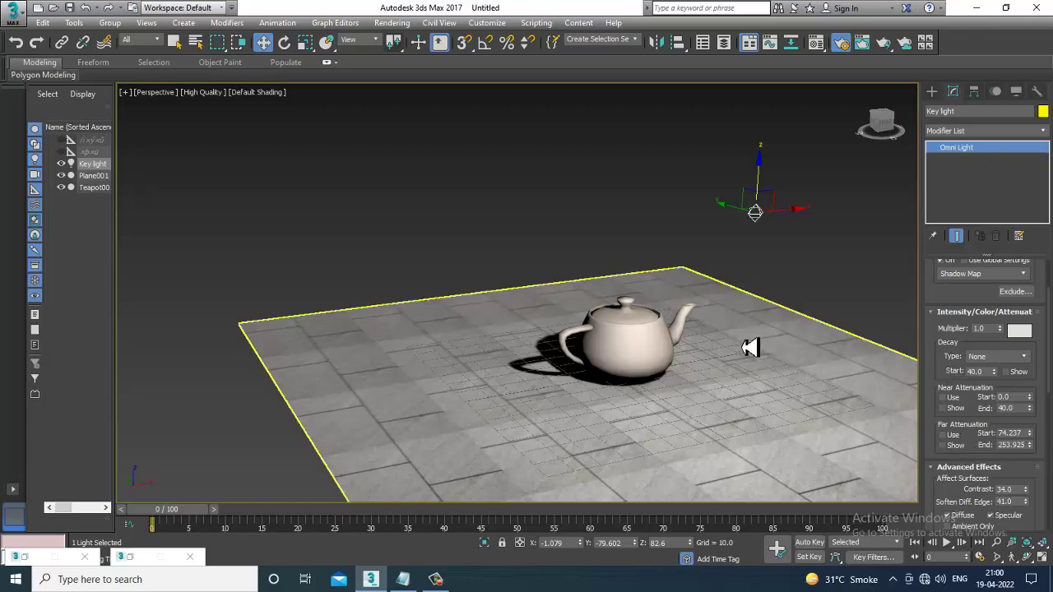
pyautogui.scroll(4, 735, 348)
pyautogui.scroll(-2, 720, 349)
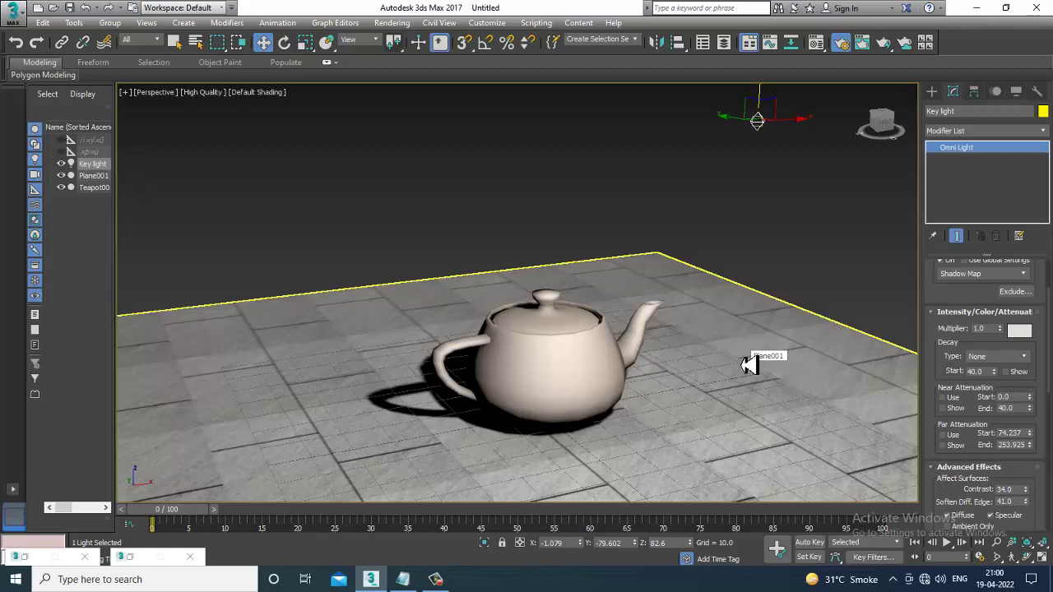
pyautogui.scroll(-3, 706, 351)
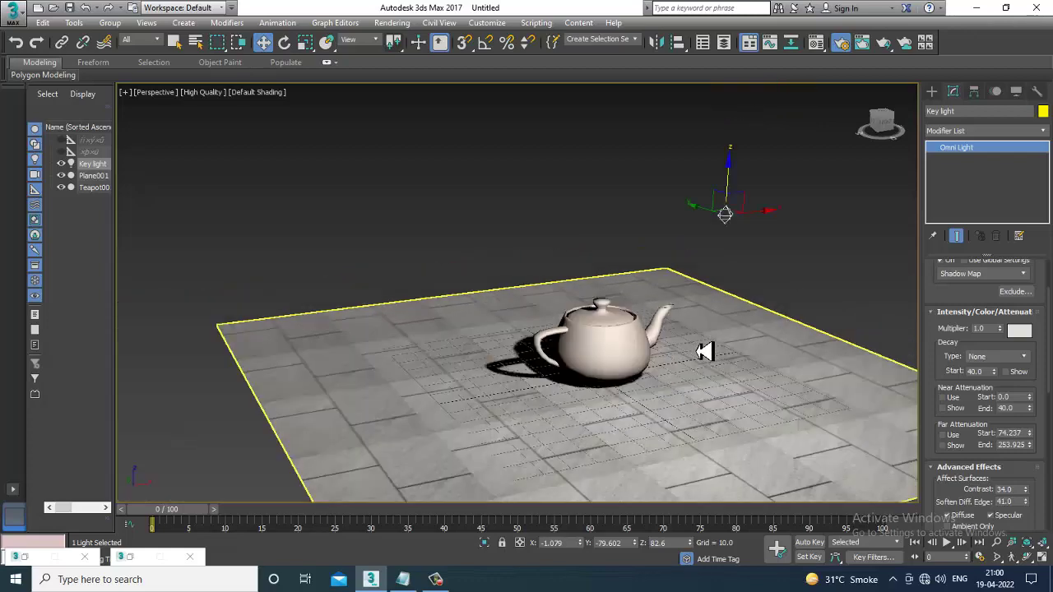
pyautogui.scroll(4, 681, 351)
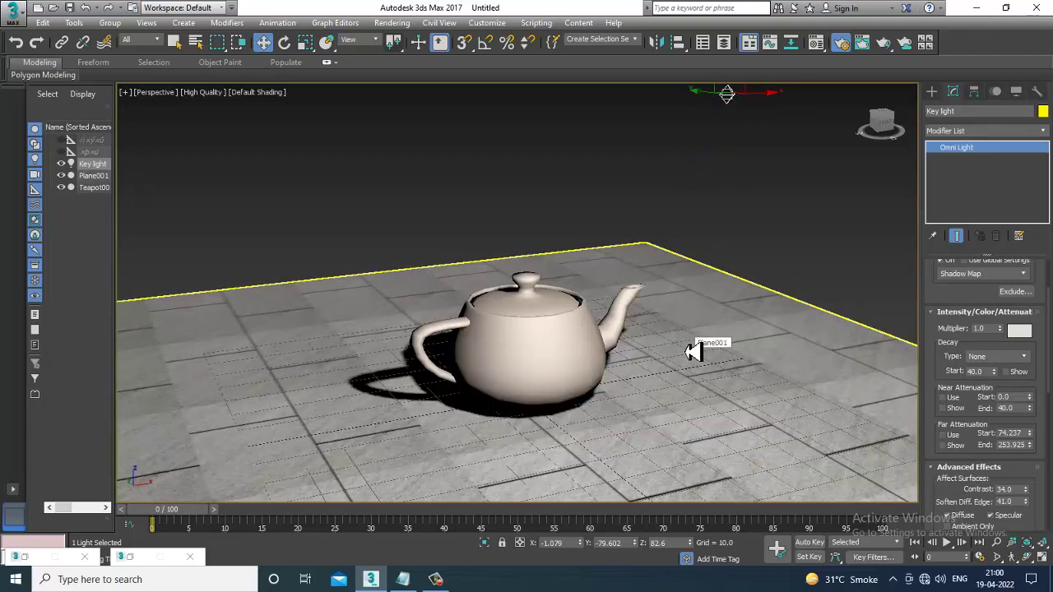
pyautogui.moveTo(699, 353); pyautogui.dragTo(702, 356, button='middle')
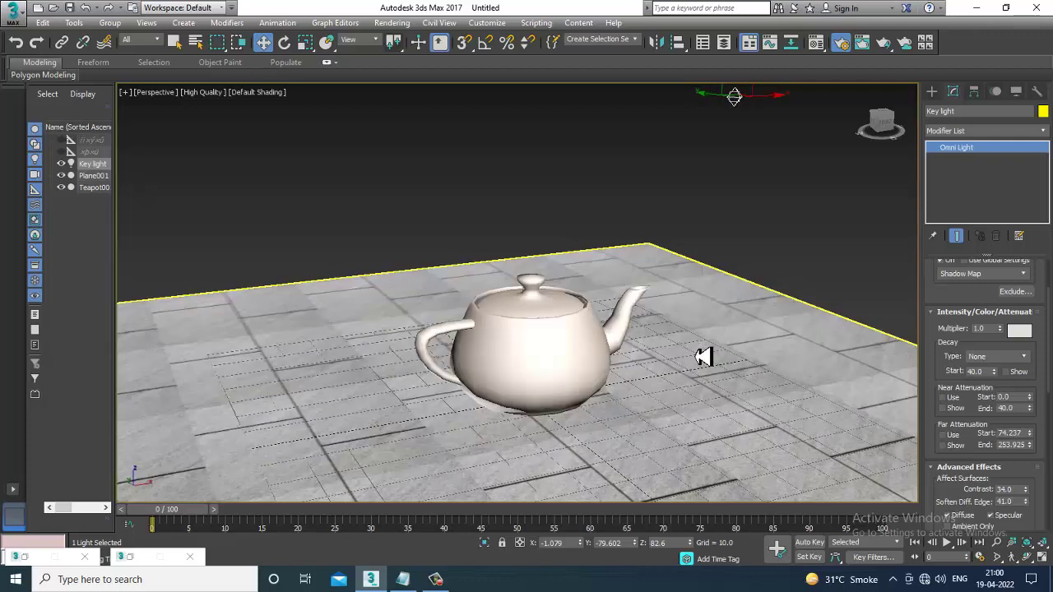